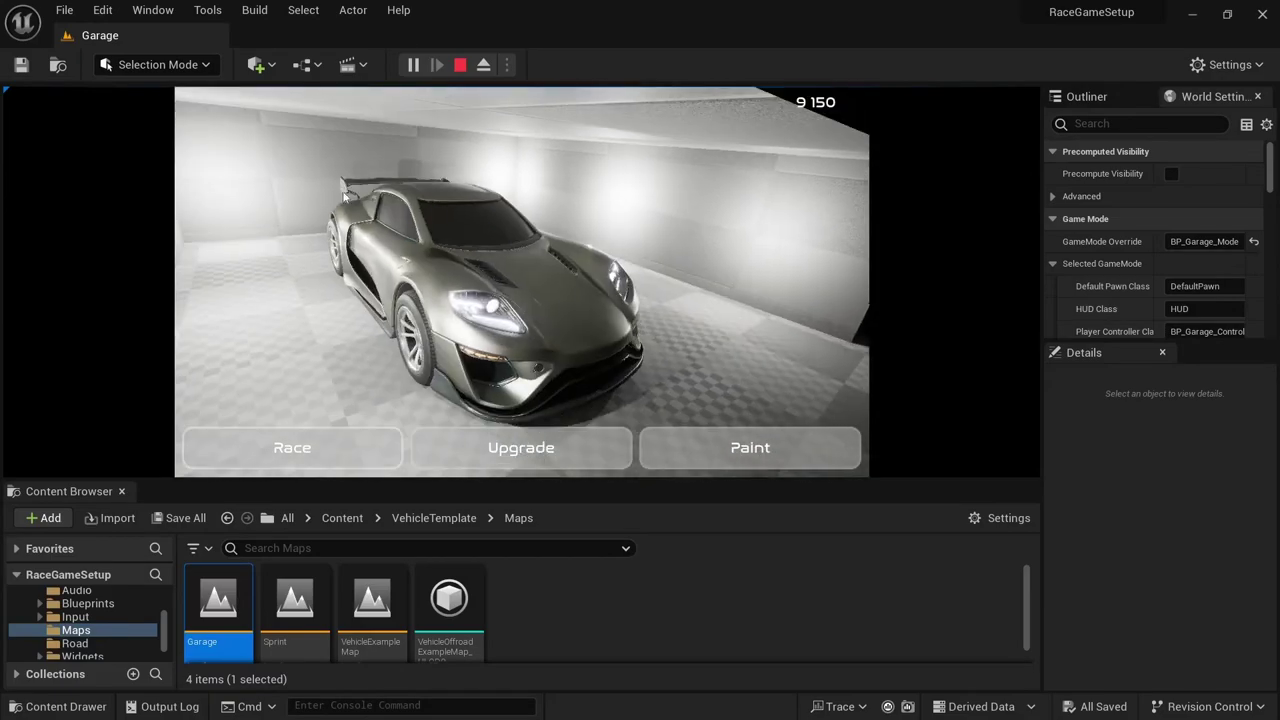
In play mode, open Upgrade, view the Brakes stages, go back, then view the Engine stages
left_click(521, 447)
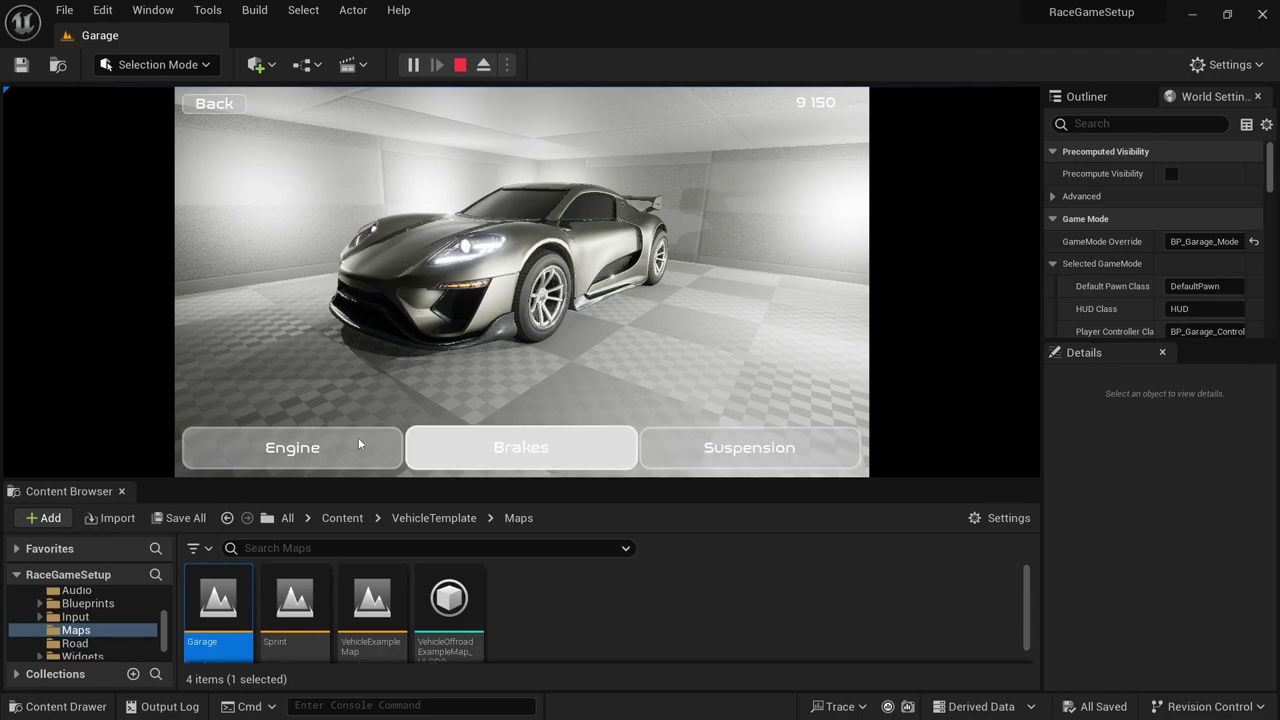
left_click(492, 443)
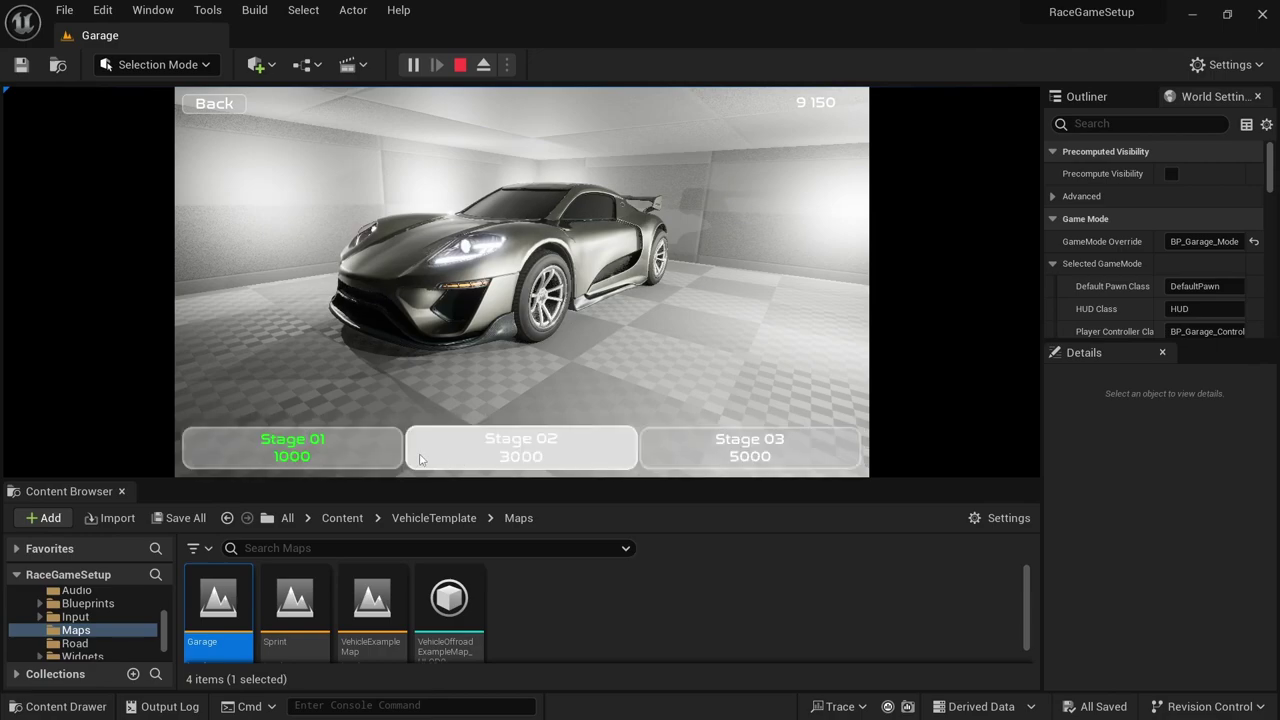
left_click(214, 104)
left_click(340, 450)
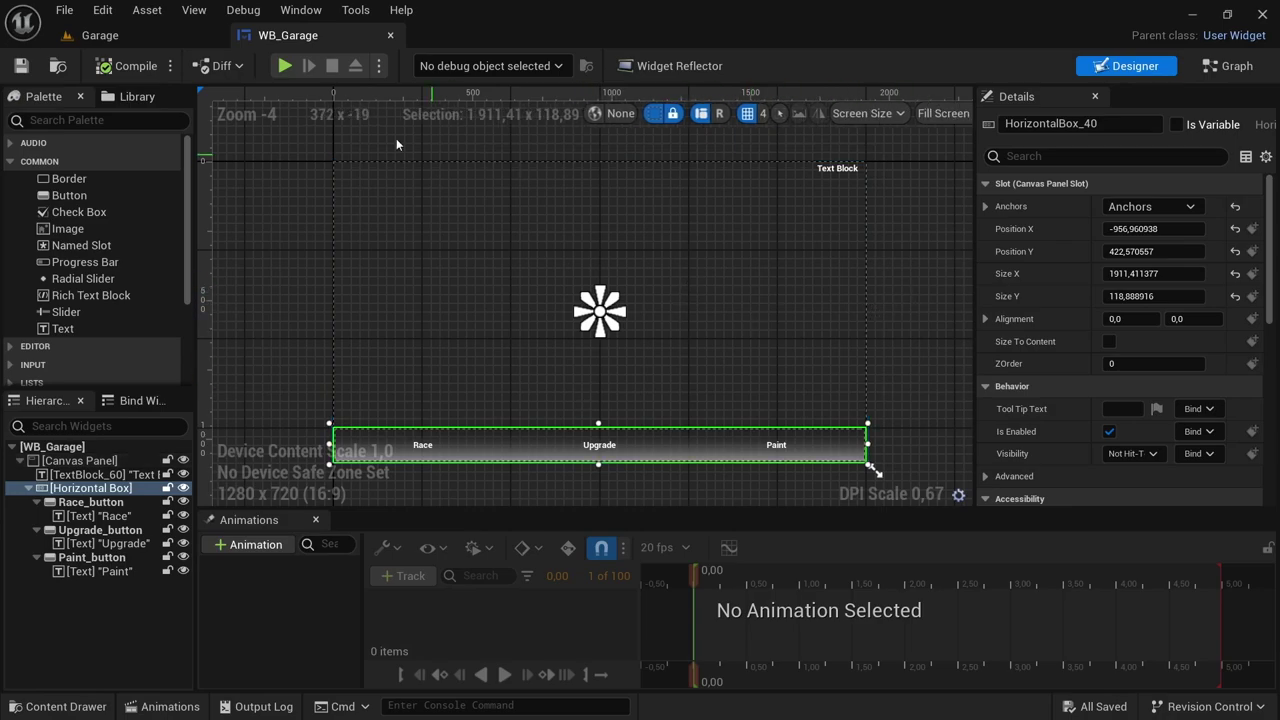
Switch to the Garage level and open the Content > Fonts folder in the Content Browser
left_click(100, 35)
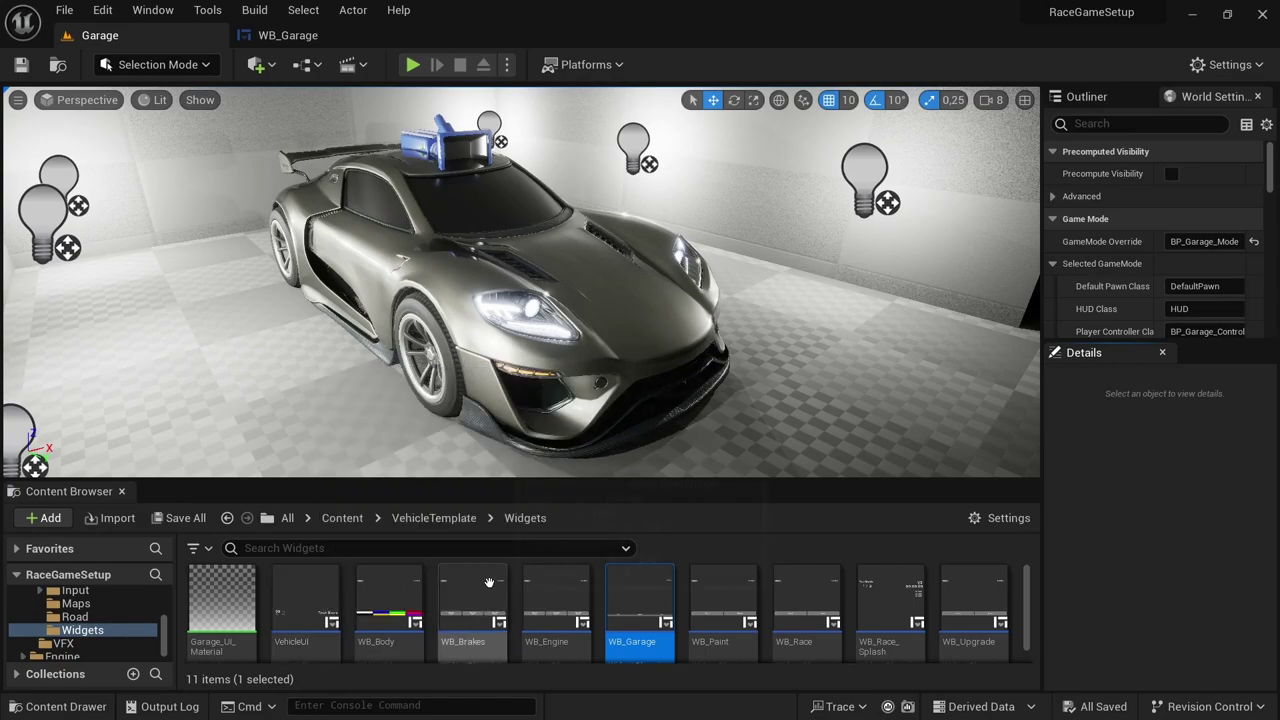
scroll(80, 616, "up", 5)
left_click(65, 608)
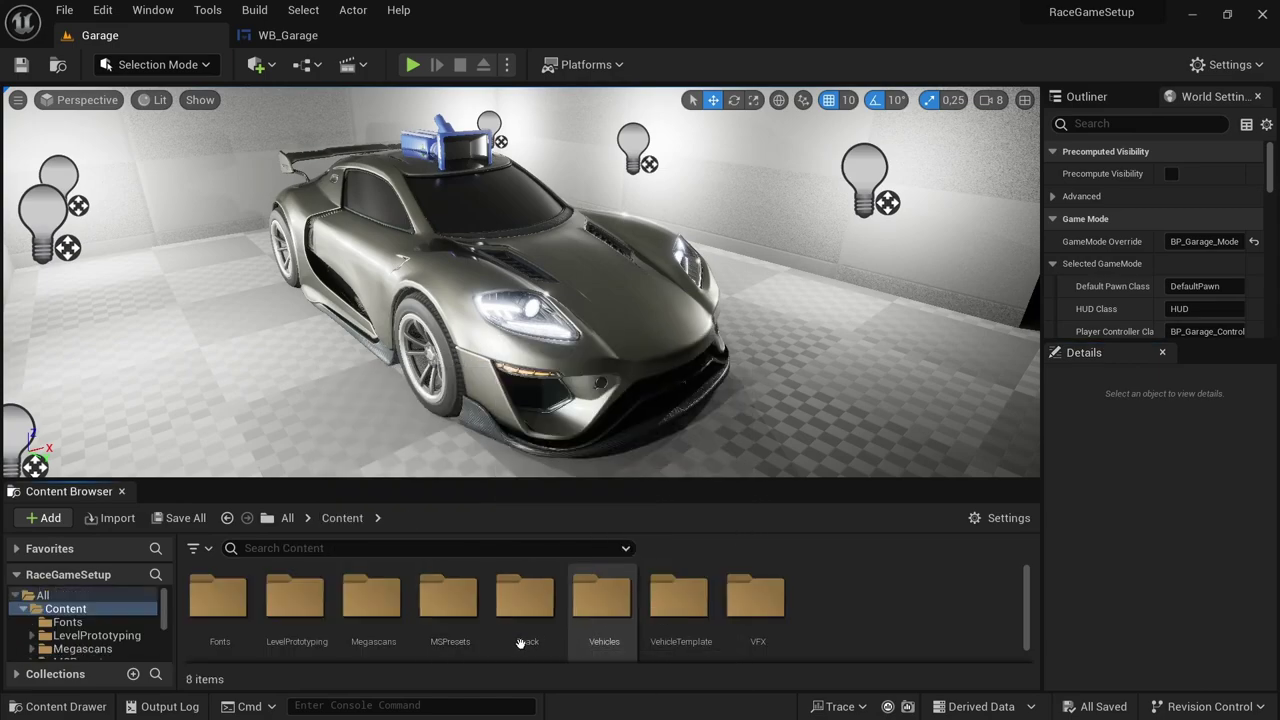
double_click(218, 598)
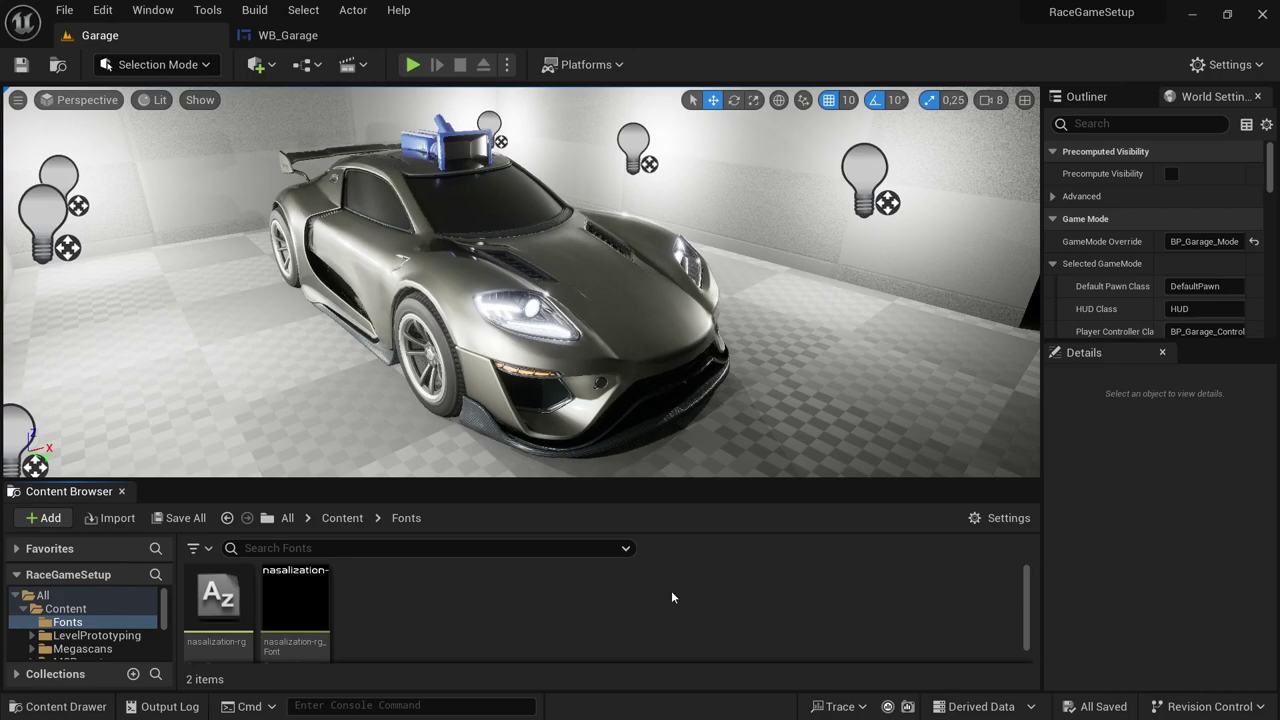
Drag K2D-ExtraBold from the K2D Explorer folder into the project's Fonts folder
key("alt+Tab")
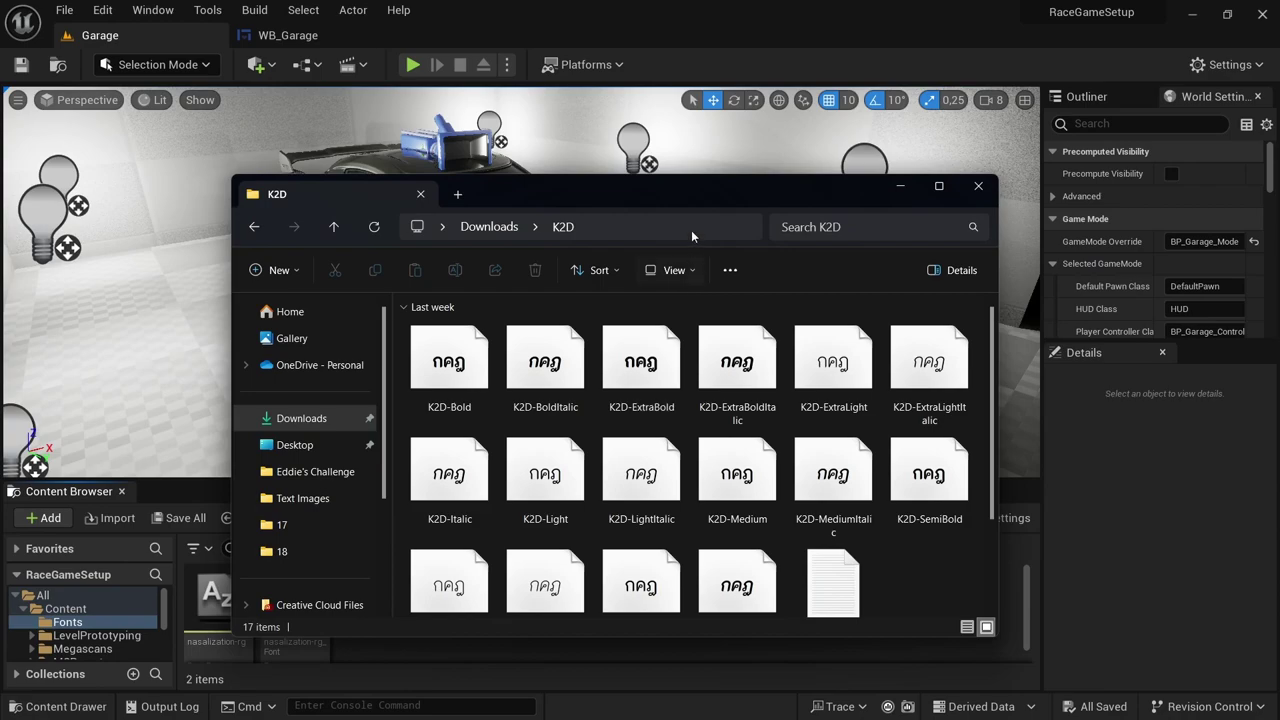
left_click_drag(668, 194, 737, 115)
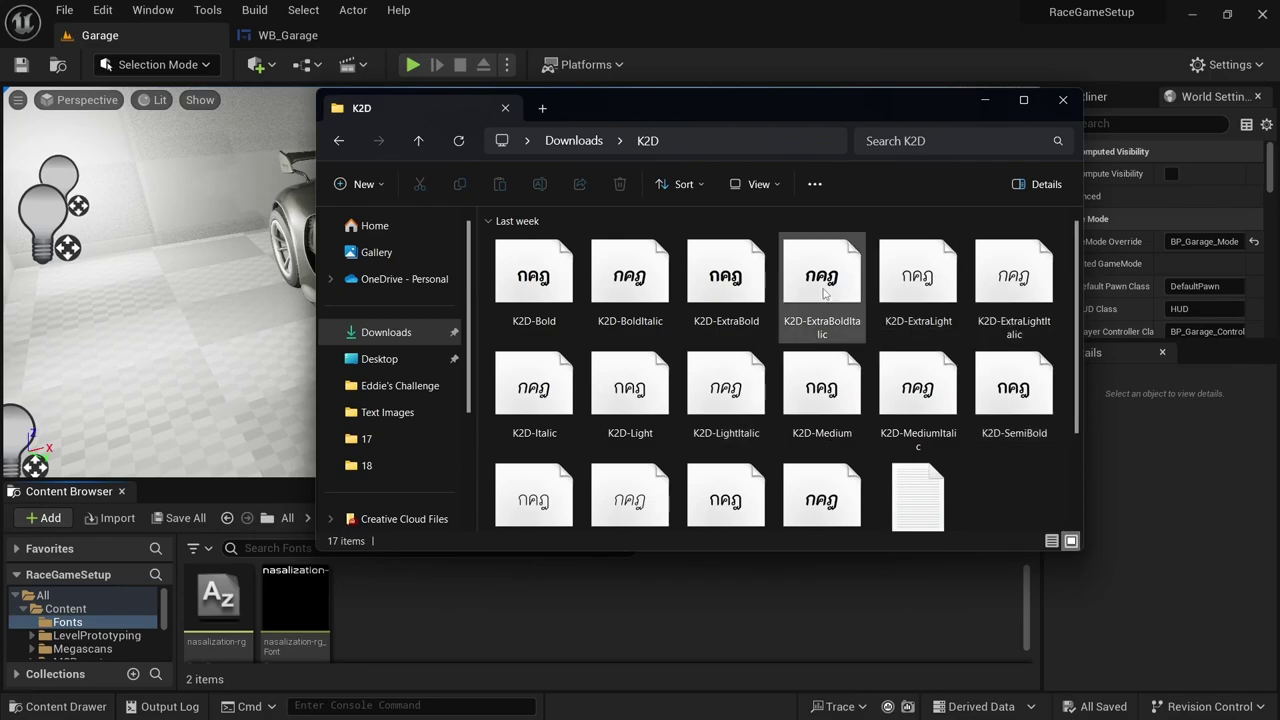
left_click(731, 273)
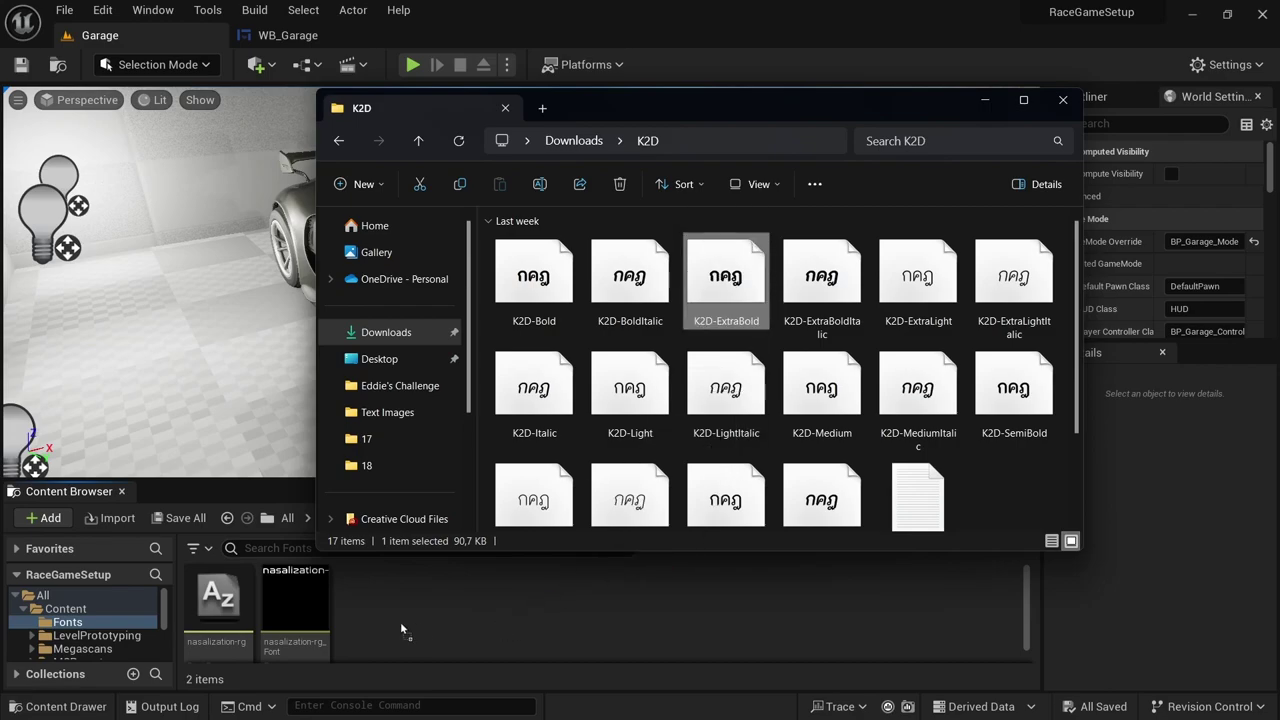
left_click_drag(382, 612, 382, 612)
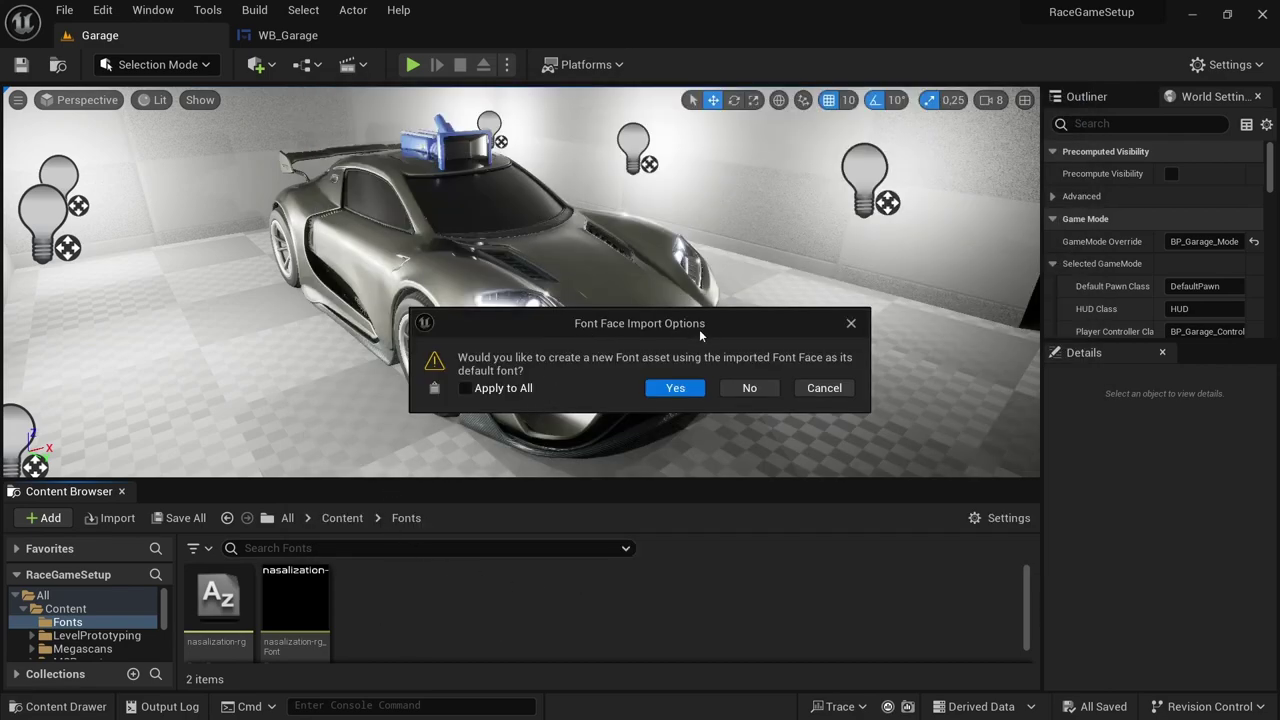
Create a K2D-ExtraBold font asset from the face and save both new font assets
left_click(676, 388)
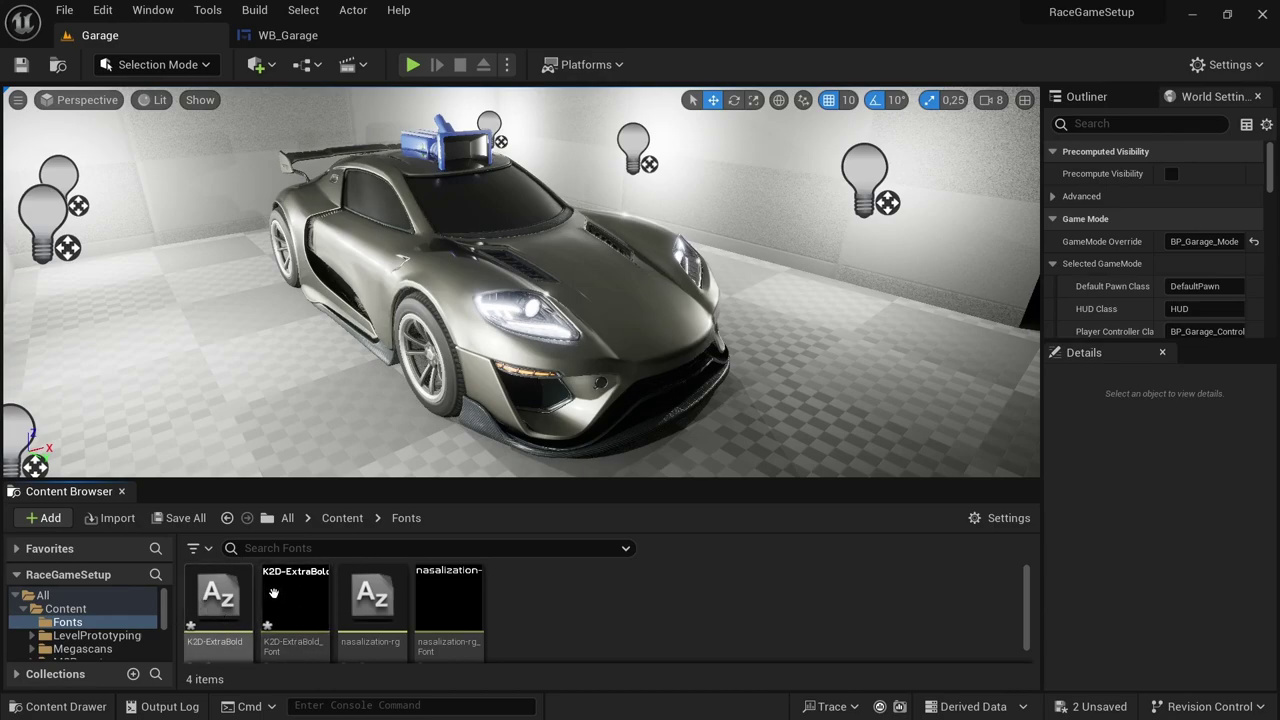
left_click(181, 519)
left_click(764, 555)
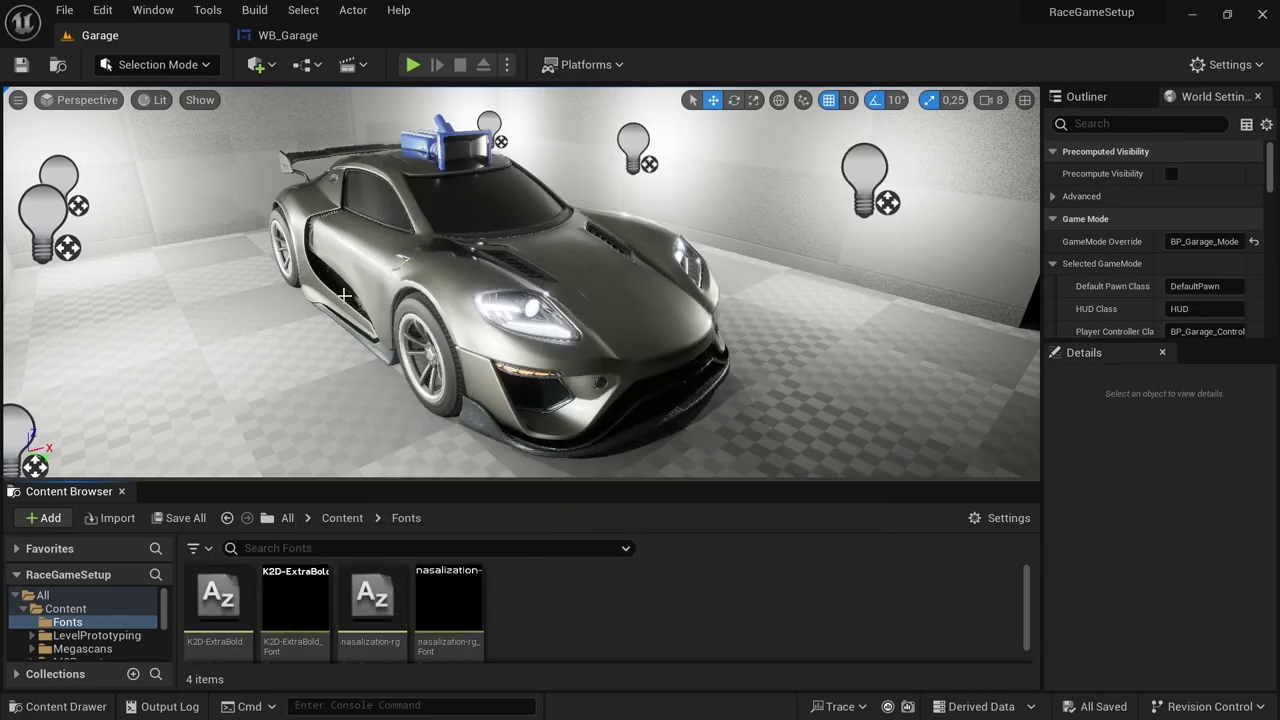
In WB_Garage, set TextBlock_60's font family to K2D-ExtraBold_Font
left_click(320, 35)
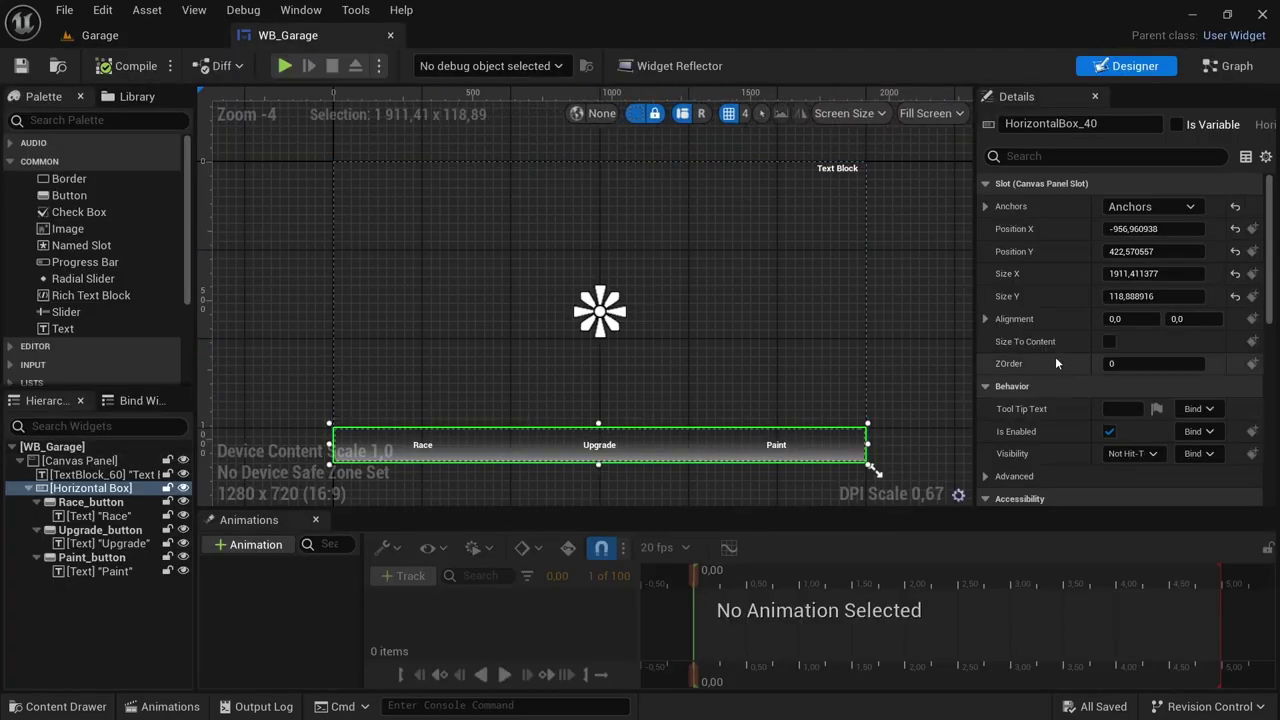
left_click(850, 170)
scroll(1064, 339, "down", 3)
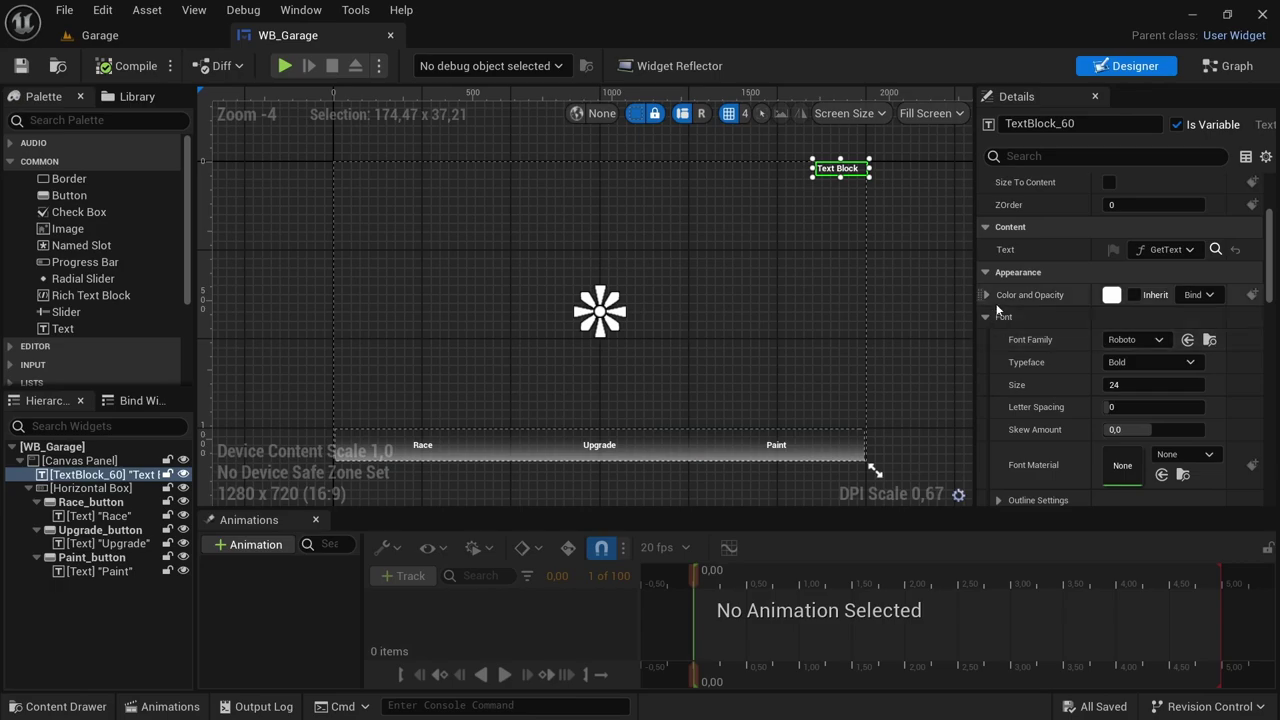
left_click(1128, 340)
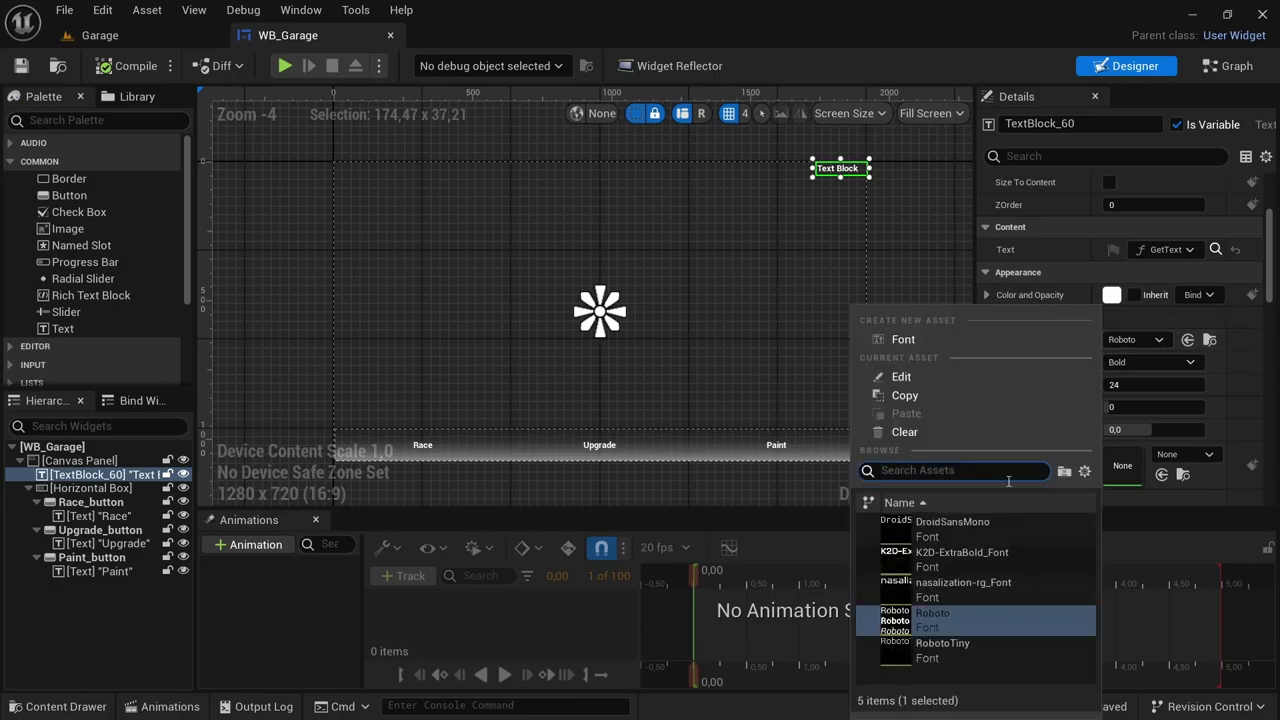
left_click(978, 557)
Change TextBlock_60's font family to nasalization-rg_Font instead
scroll(860, 166, "up", 3)
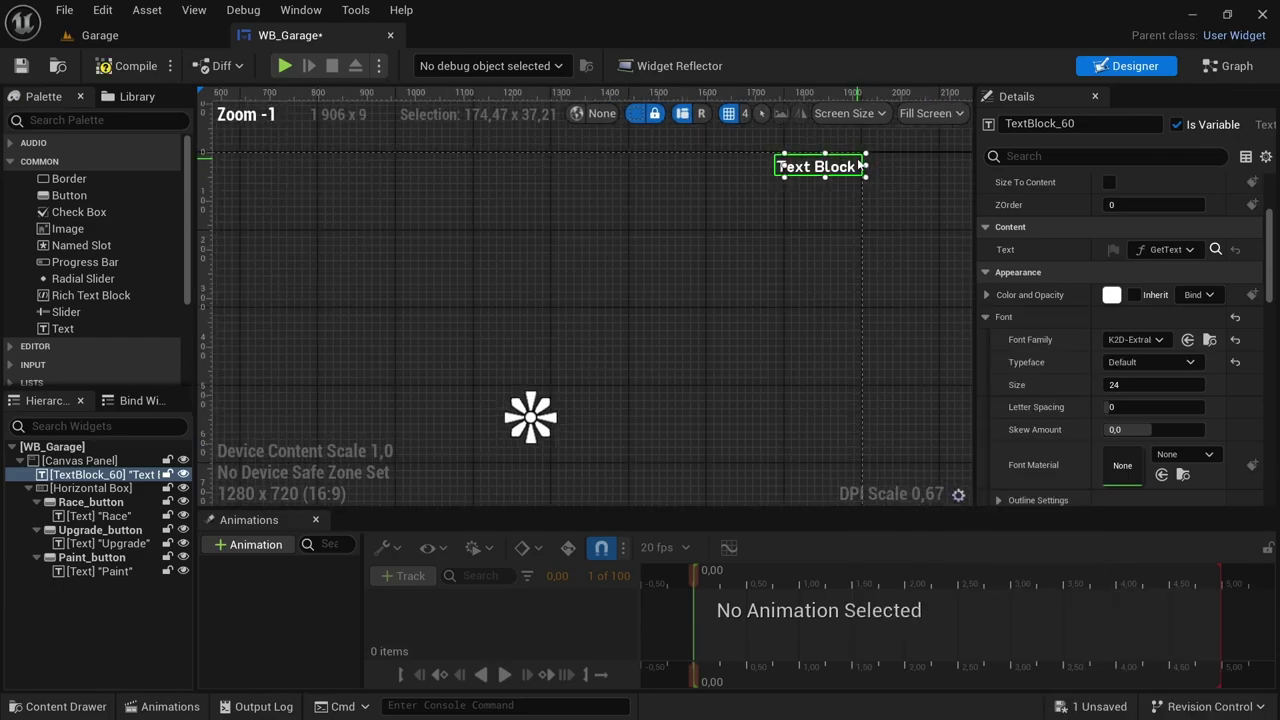
scroll(860, 166, "up", 2)
scroll(830, 170, "down", 6)
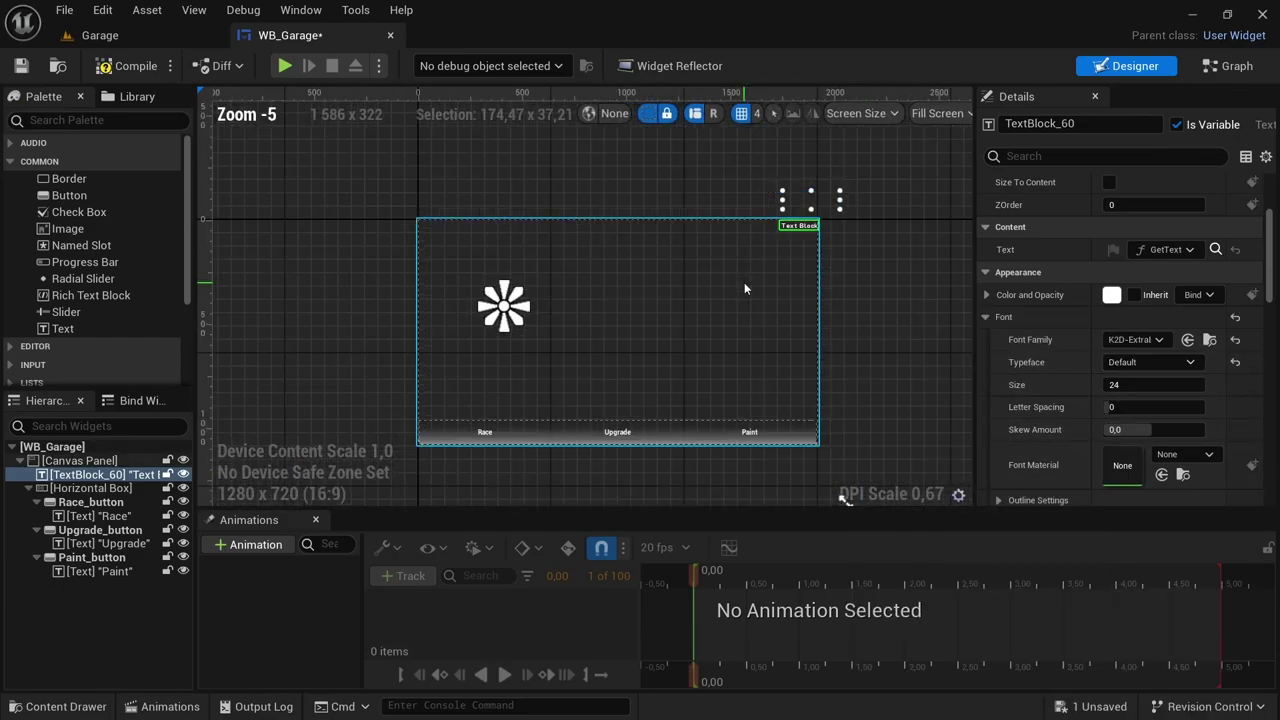
scroll(615, 340, "up", 1)
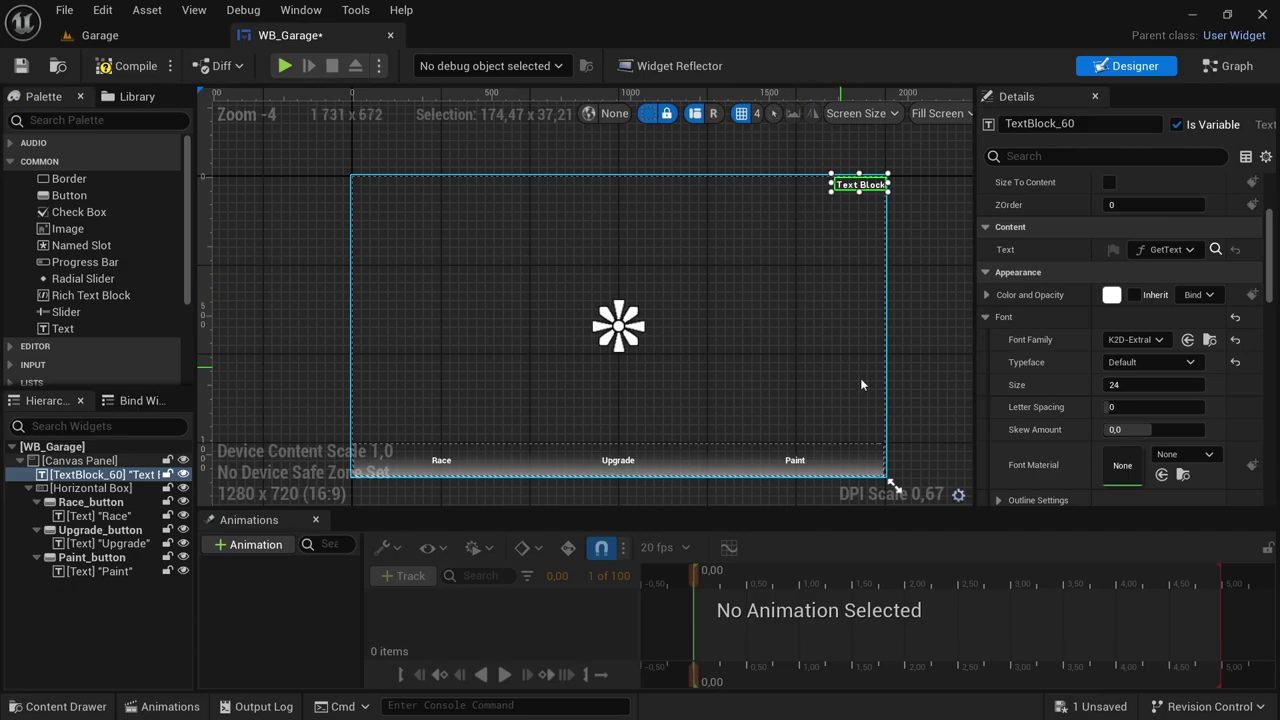
left_click(1144, 342)
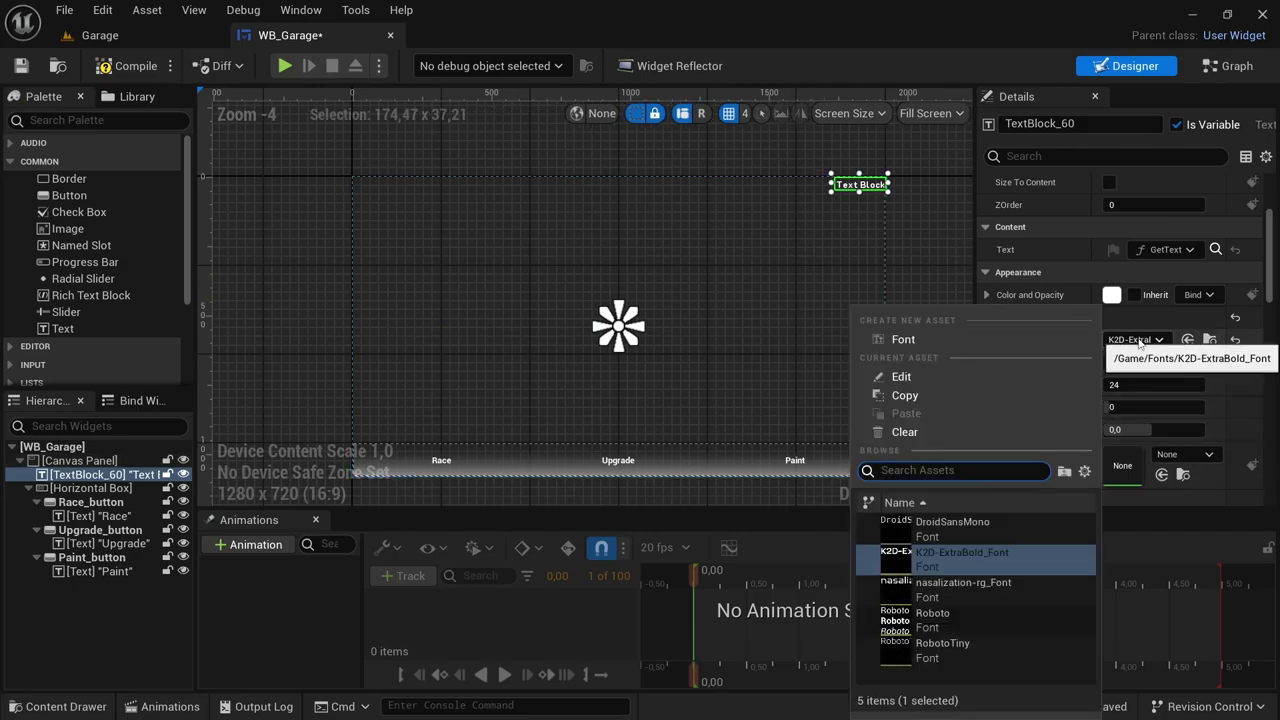
left_click(975, 586)
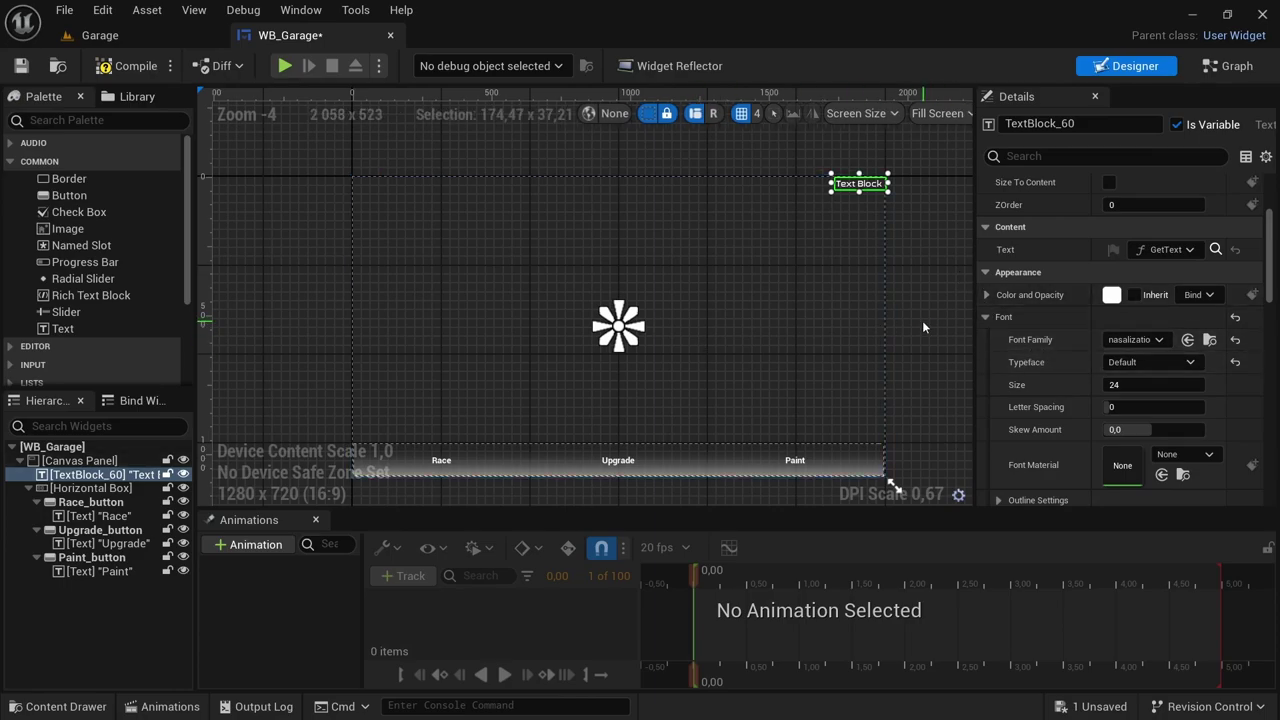
scroll(850, 218, "up", 1)
scroll(1113, 244, "up", 4)
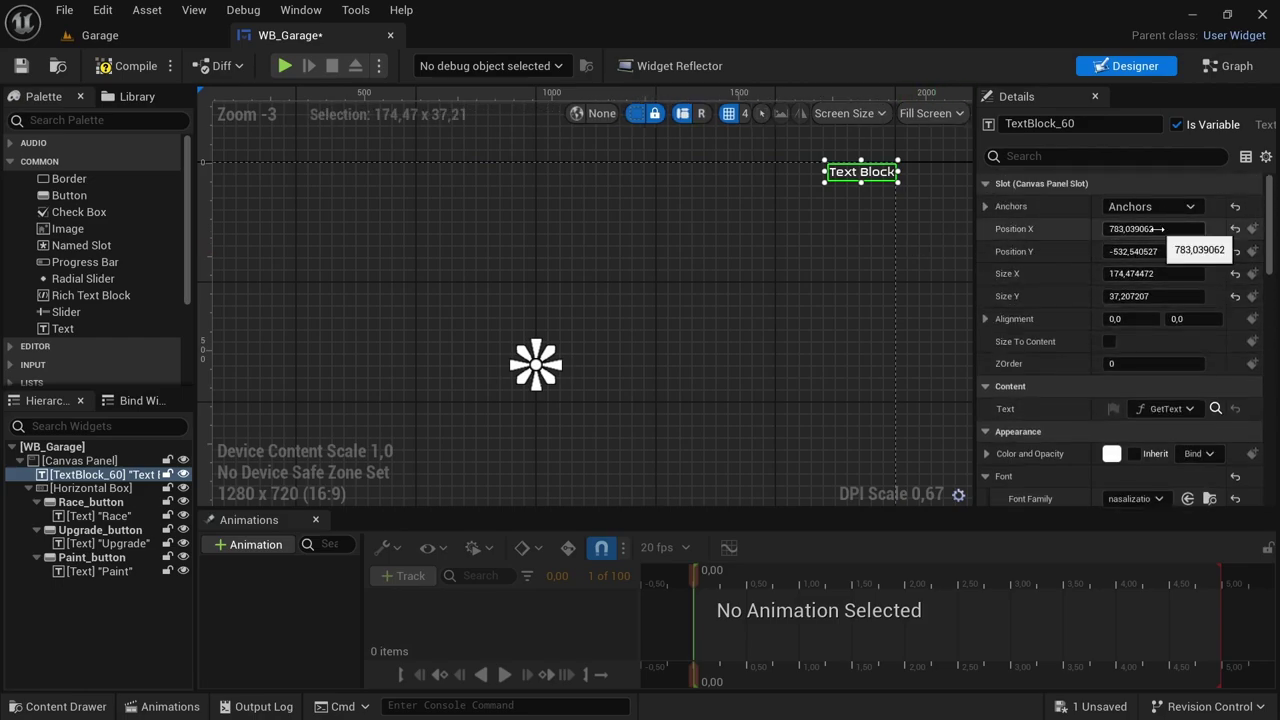
Place TextBlock_60 at position 690, -520 with size 250 × 55
left_click(1150, 229)
type("690")
key("Tab")
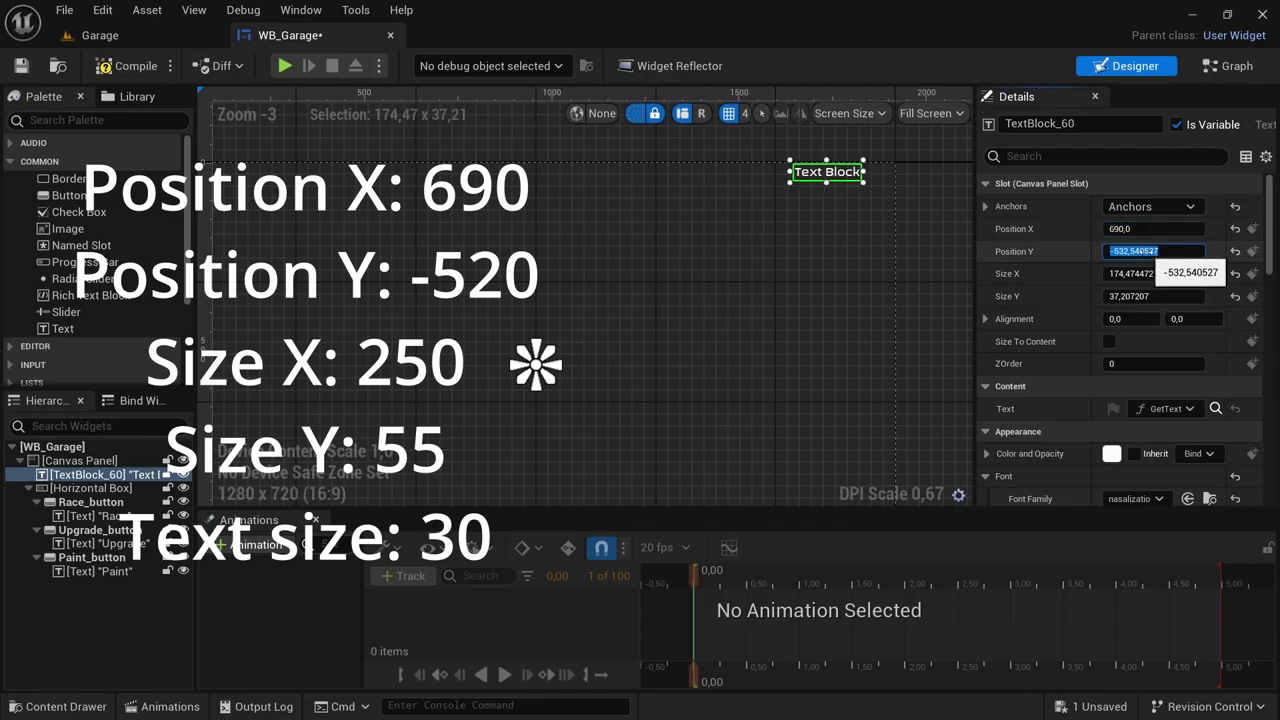
type("-520")
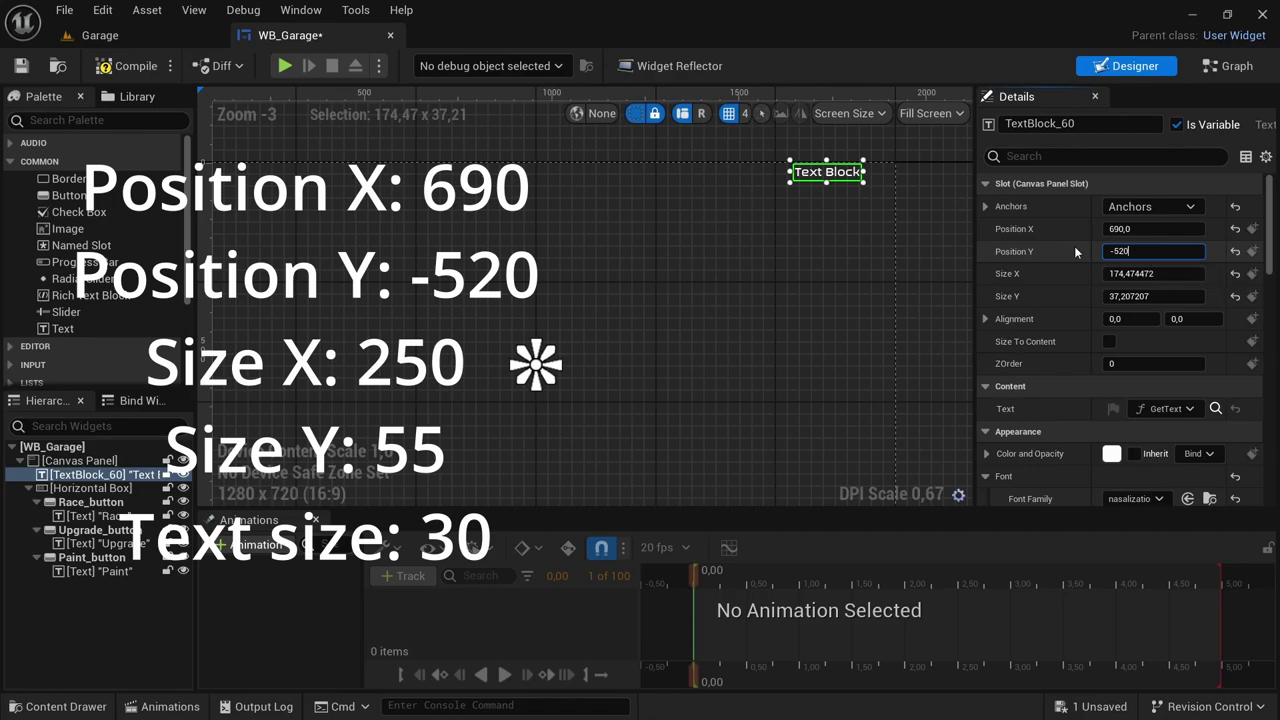
key("Tab")
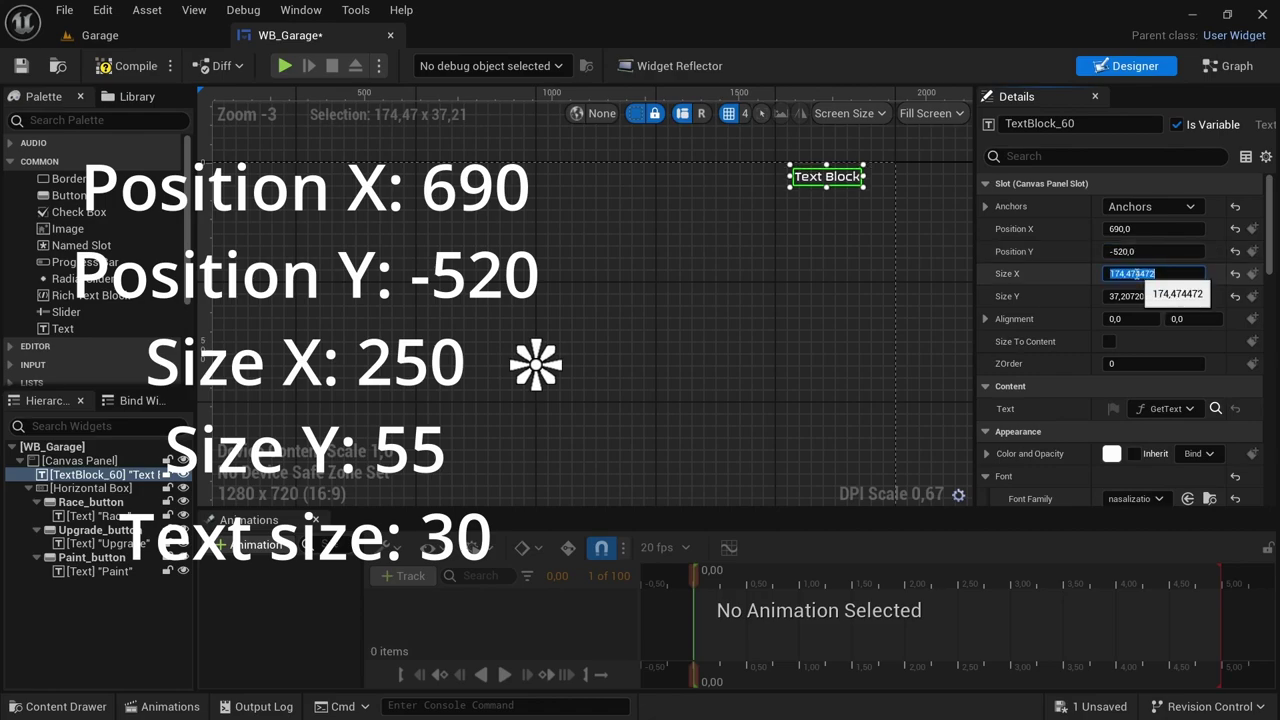
type("250")
key("Tab")
type("55")
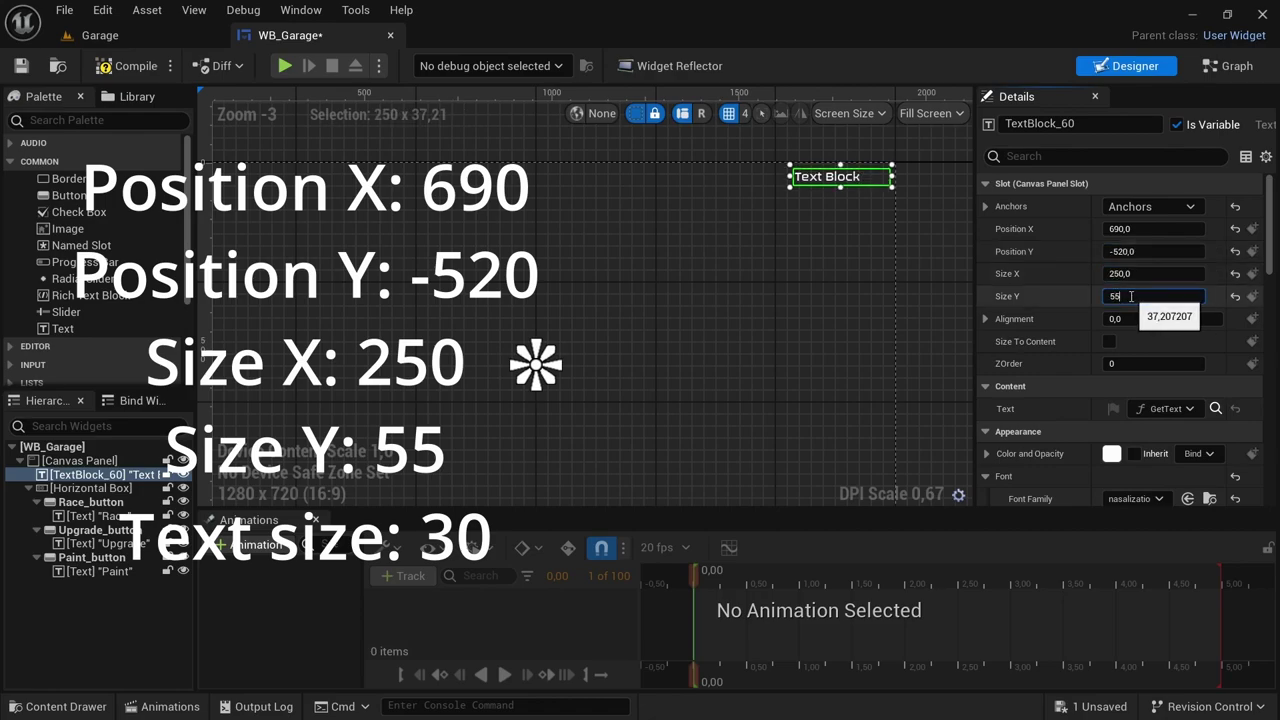
key("Return")
Set the text block's font size to 30 and centre its justification
scroll(1057, 290, "down", 5)
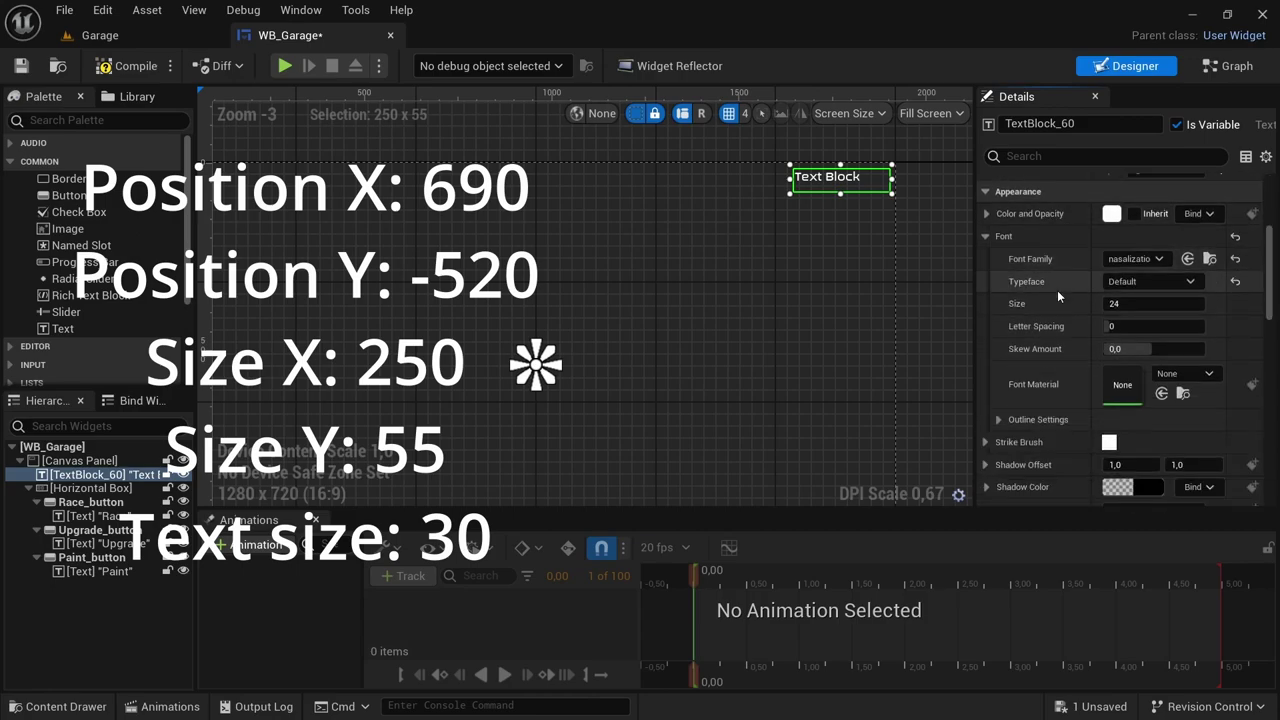
left_click(1119, 304)
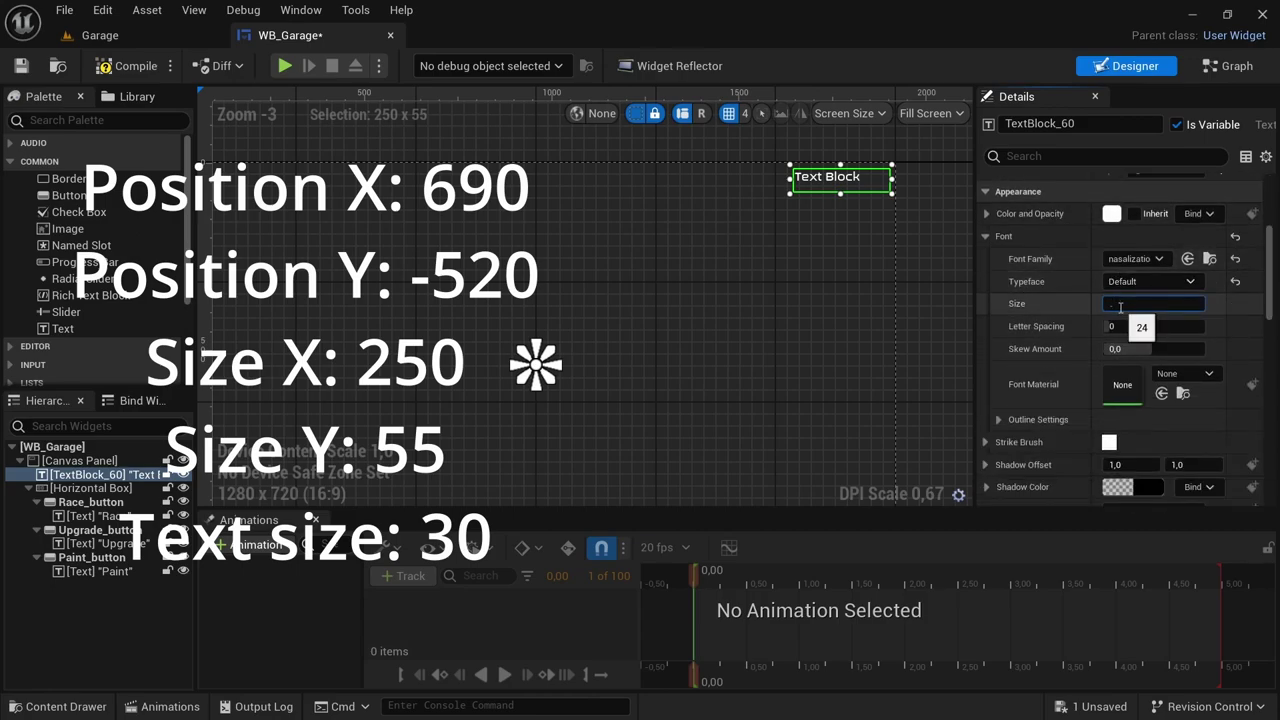
type("30")
key("Return")
scroll(1062, 296, "down", 4)
left_click(1154, 368)
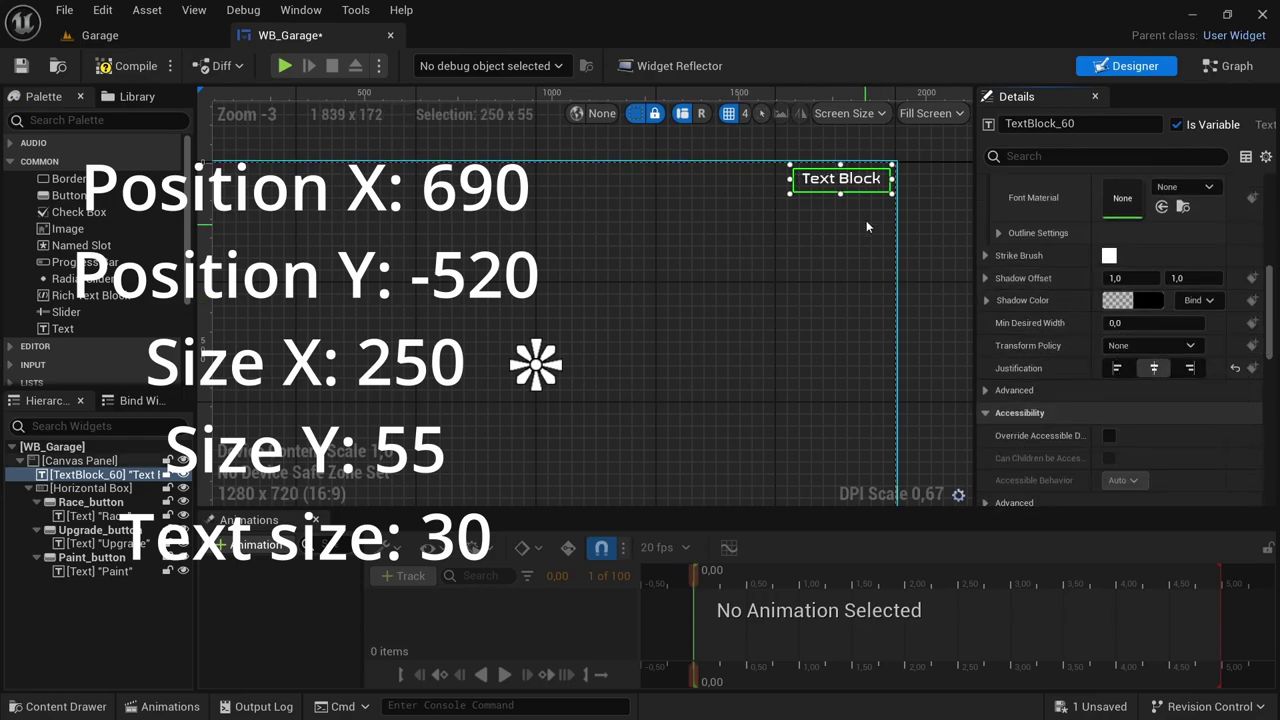
left_click(825, 240)
left_click(841, 180)
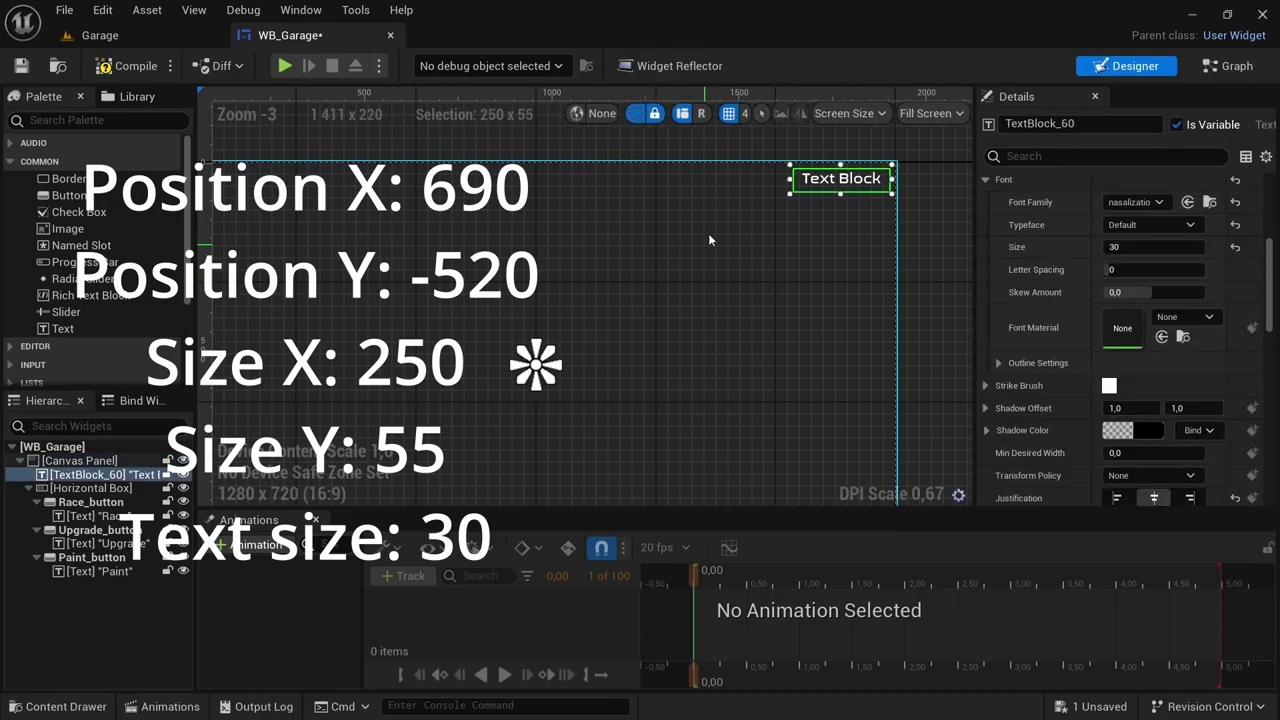
scroll(719, 212, "down", 4)
scroll(693, 268, "up", 4)
Set HorizontalBox_40's slot to position -960, 400 and size 1920 × 120
right_click_drag(749, 286, 646, 284)
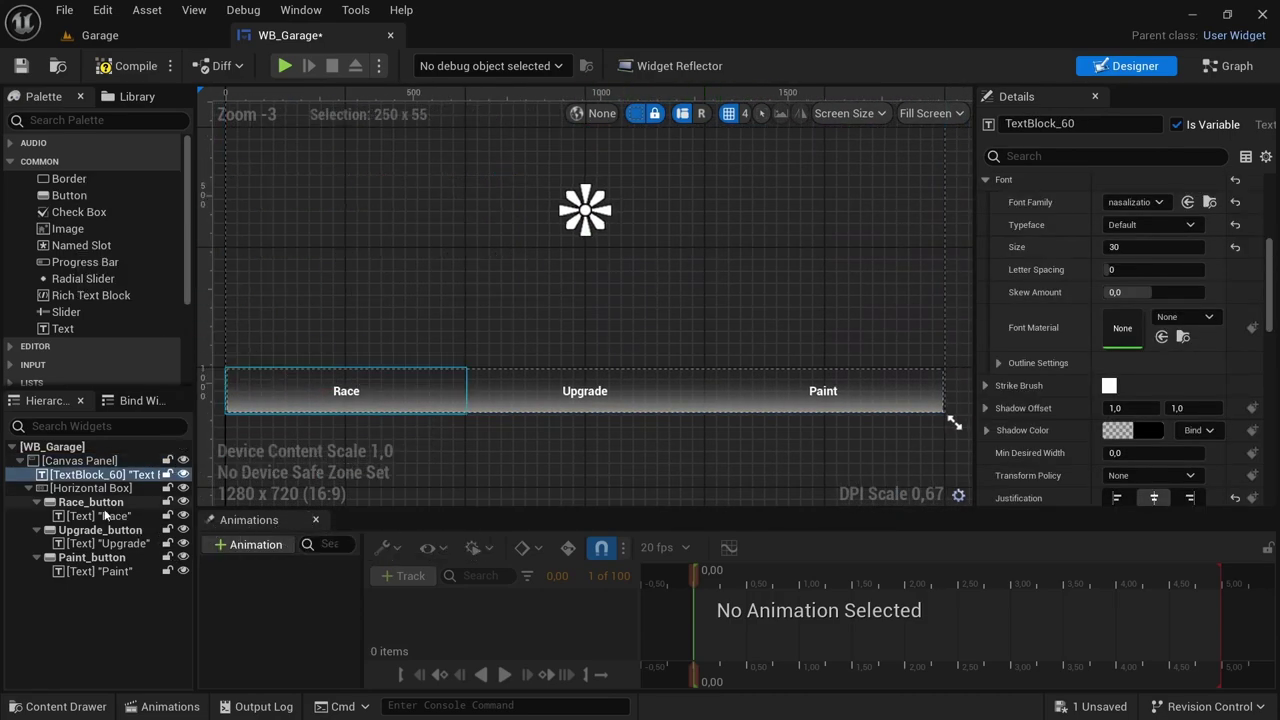
left_click(86, 488)
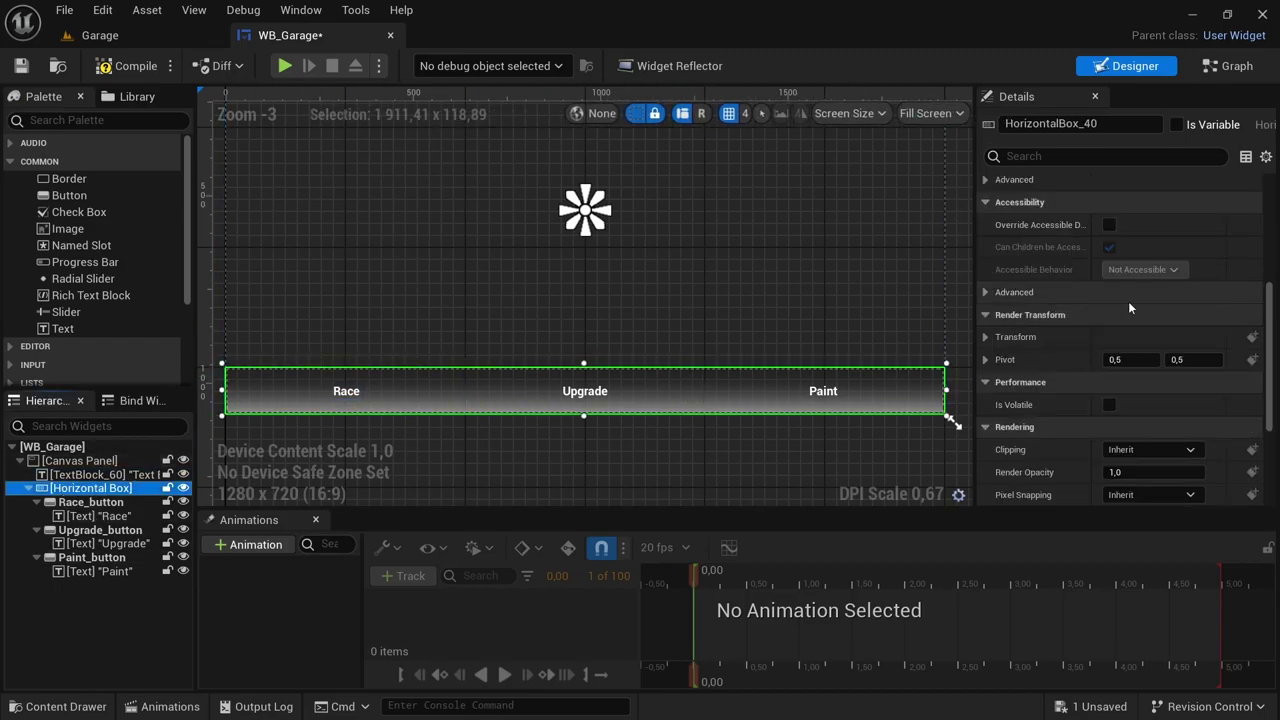
scroll(1135, 300, "up", 5)
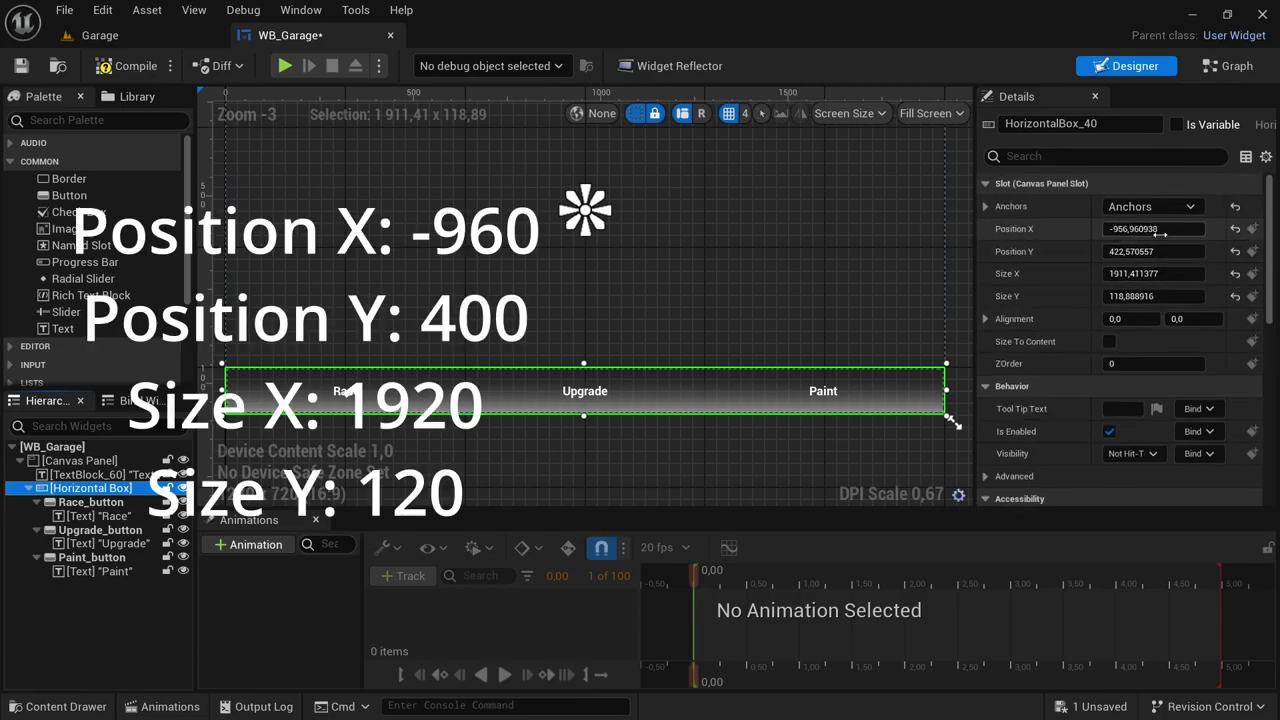
left_click(1160, 229)
type("-96")
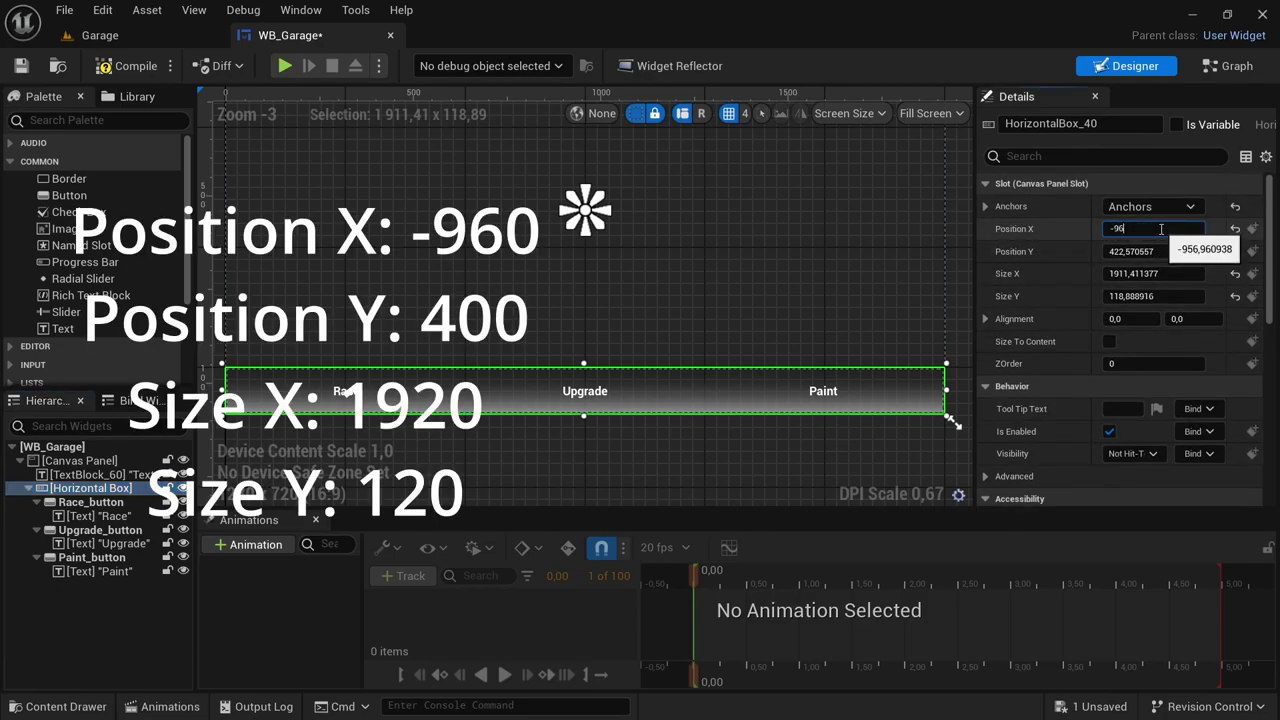
type("0")
key("Tab")
type("400")
left_click(1152, 273)
type("1920")
left_click(1146, 296)
type("120")
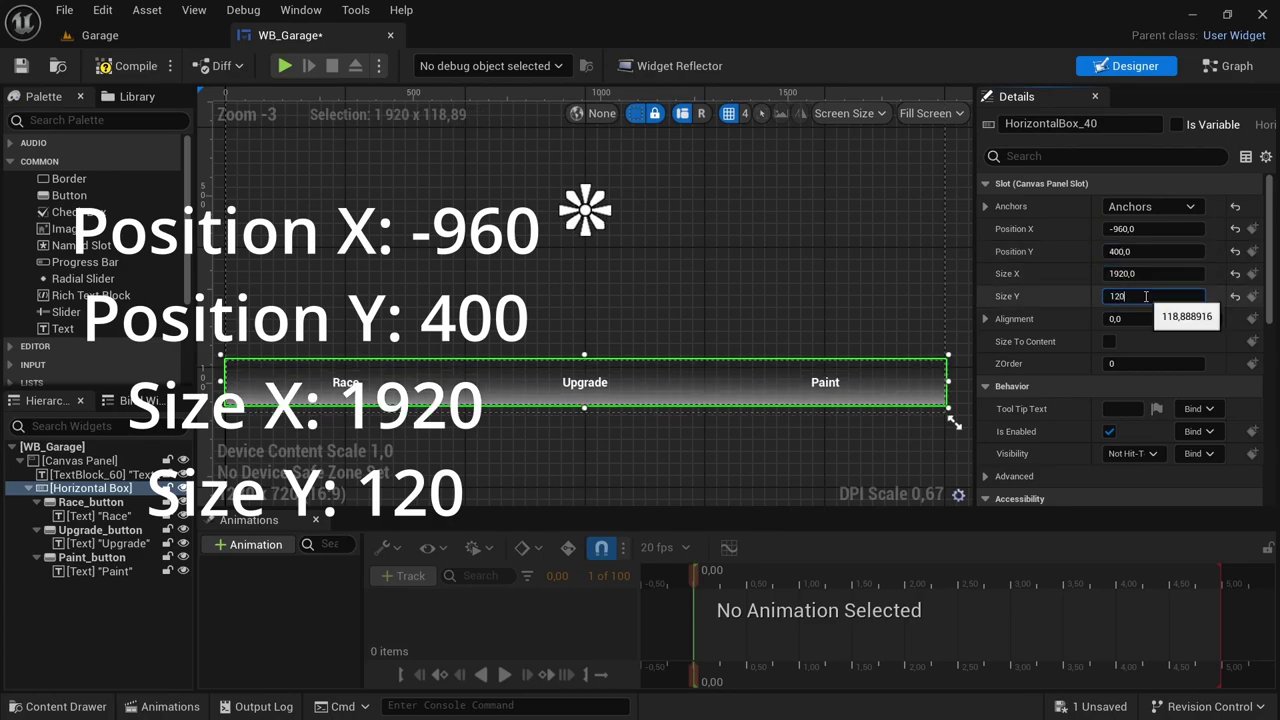
key("Return")
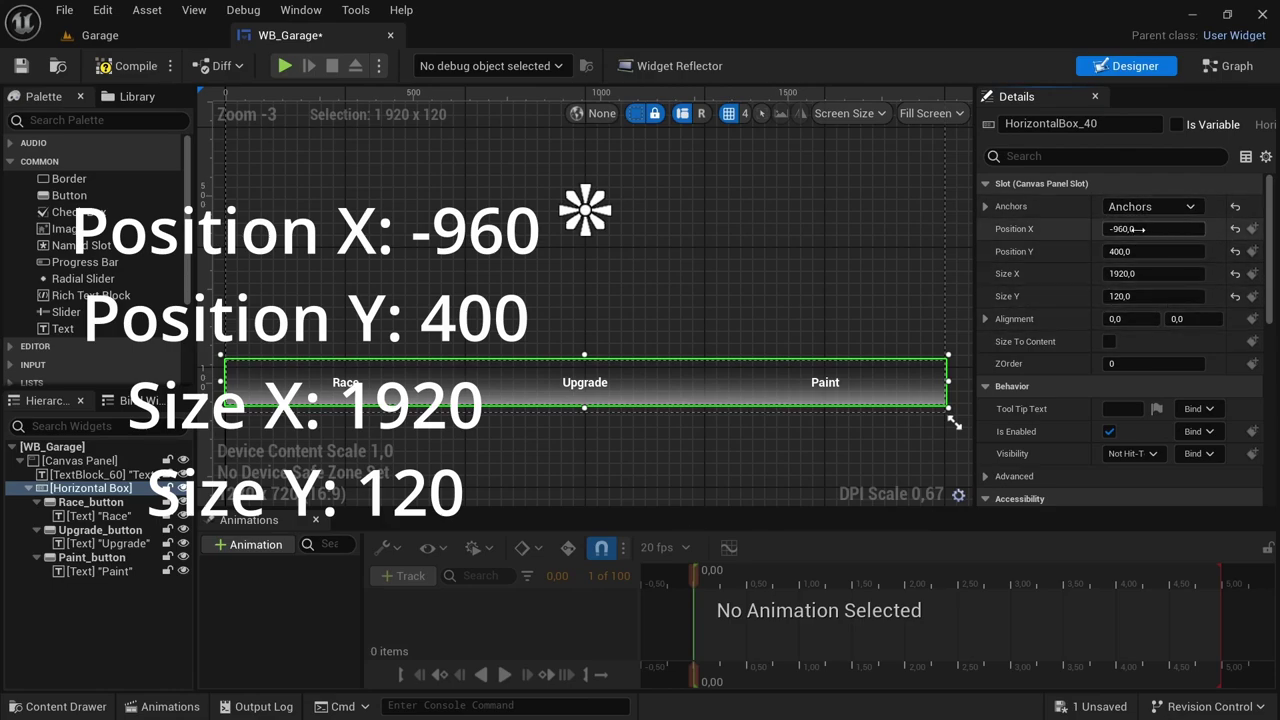
Give the Race button padding of 20 left and 10 right
left_click(410, 378)
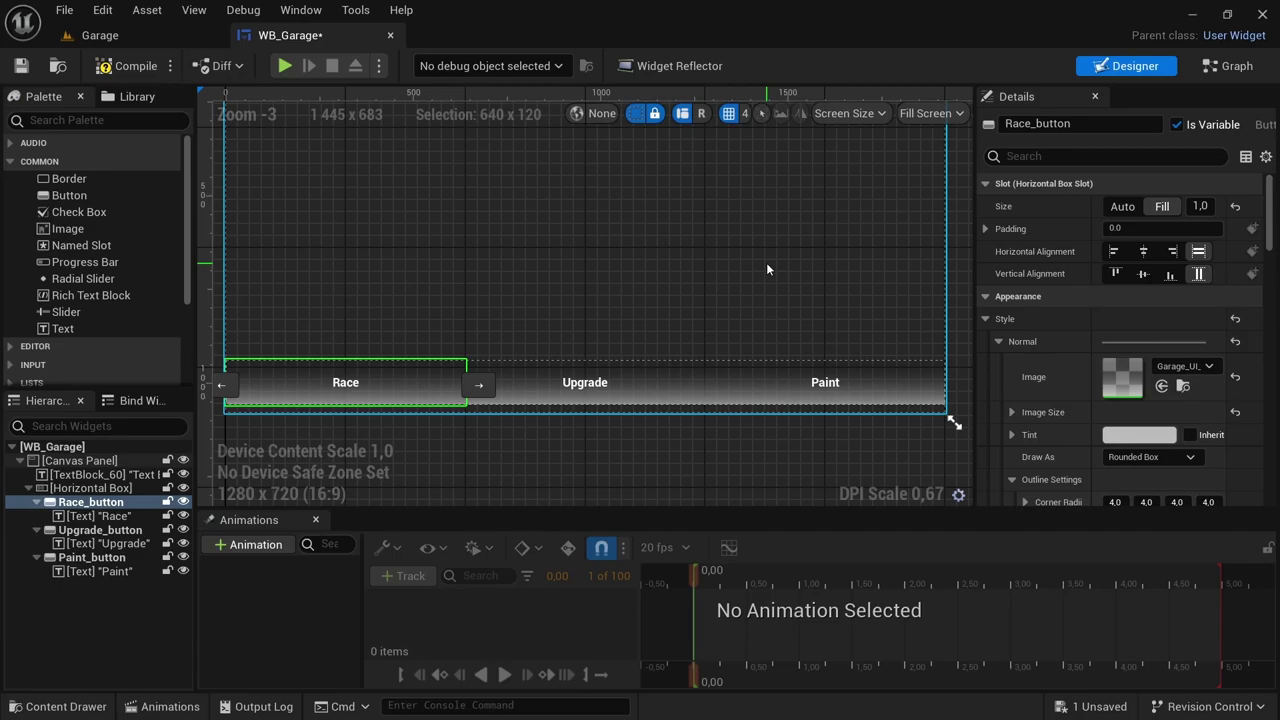
left_click(985, 229)
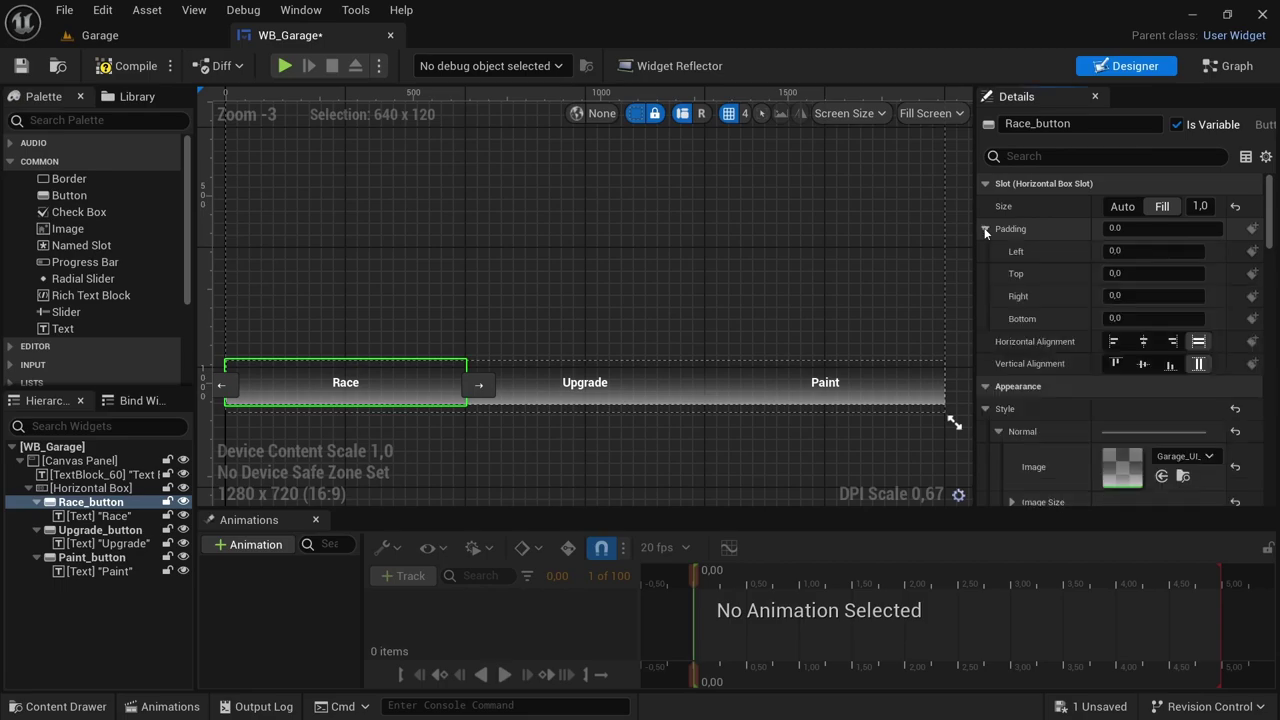
left_click(1142, 251)
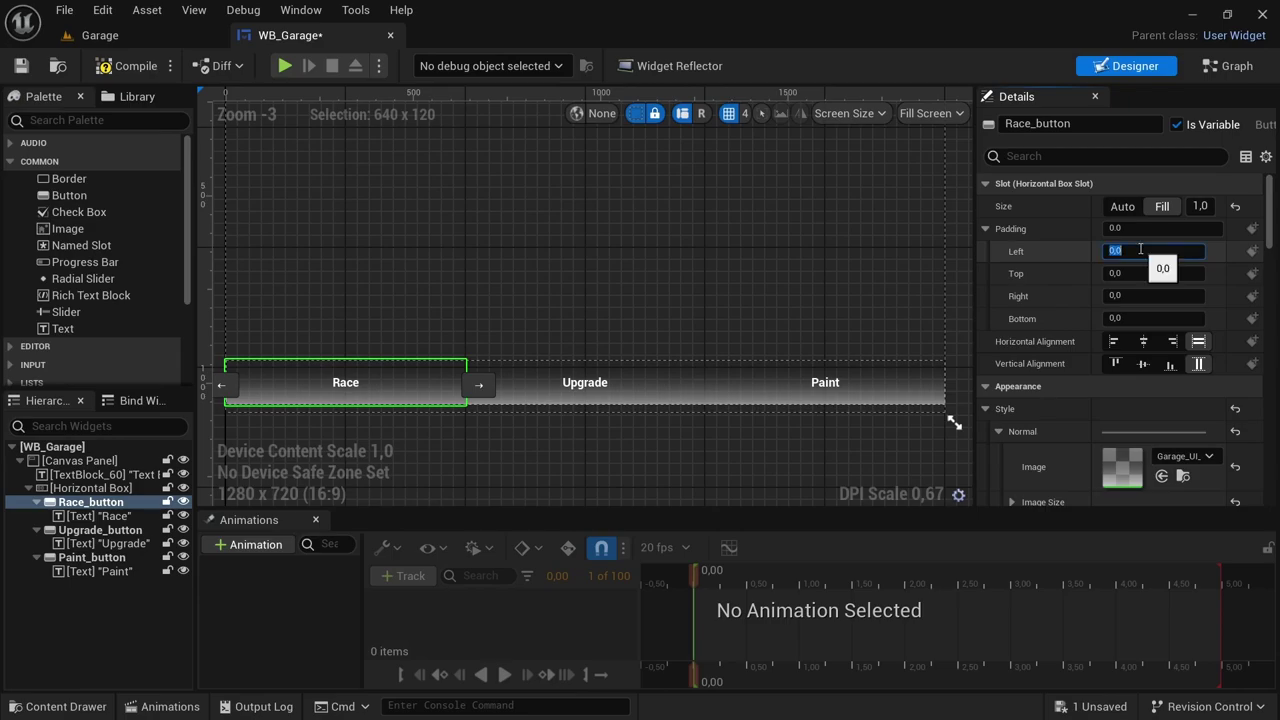
type("20")
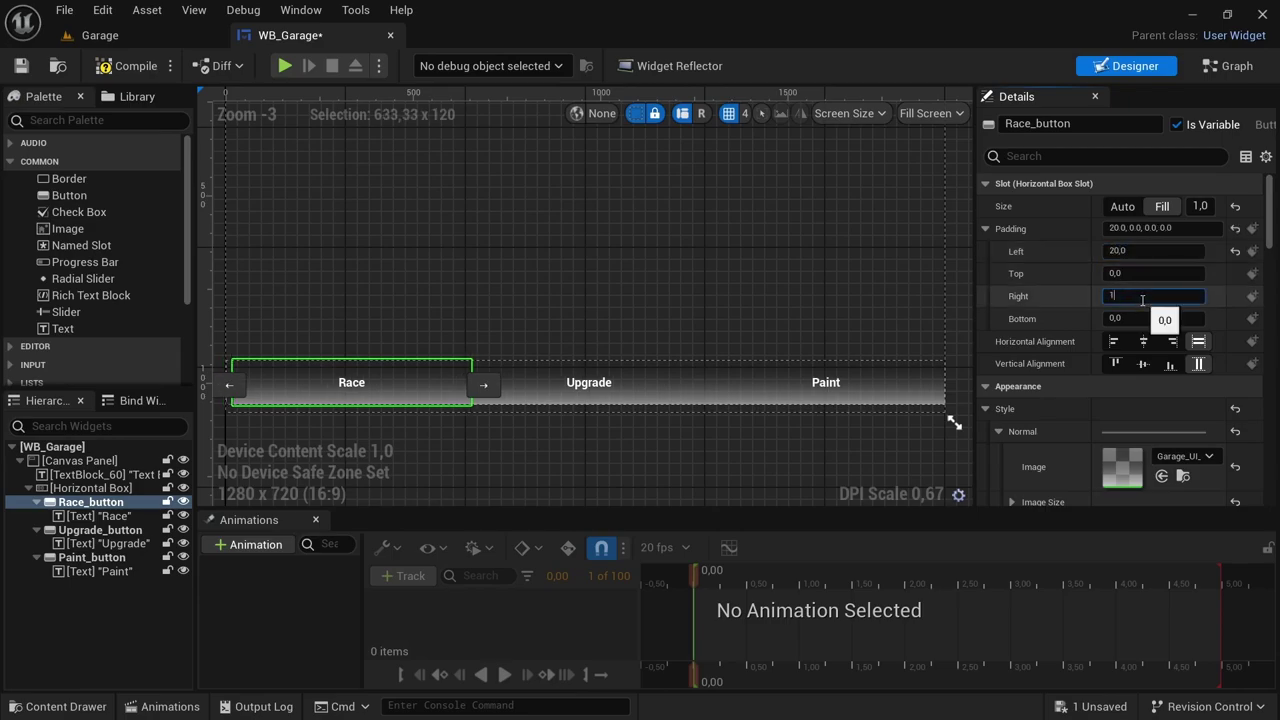
left_click(891, 296)
Give the Upgrade button padding of 10 left and 10 right
left_click(590, 375)
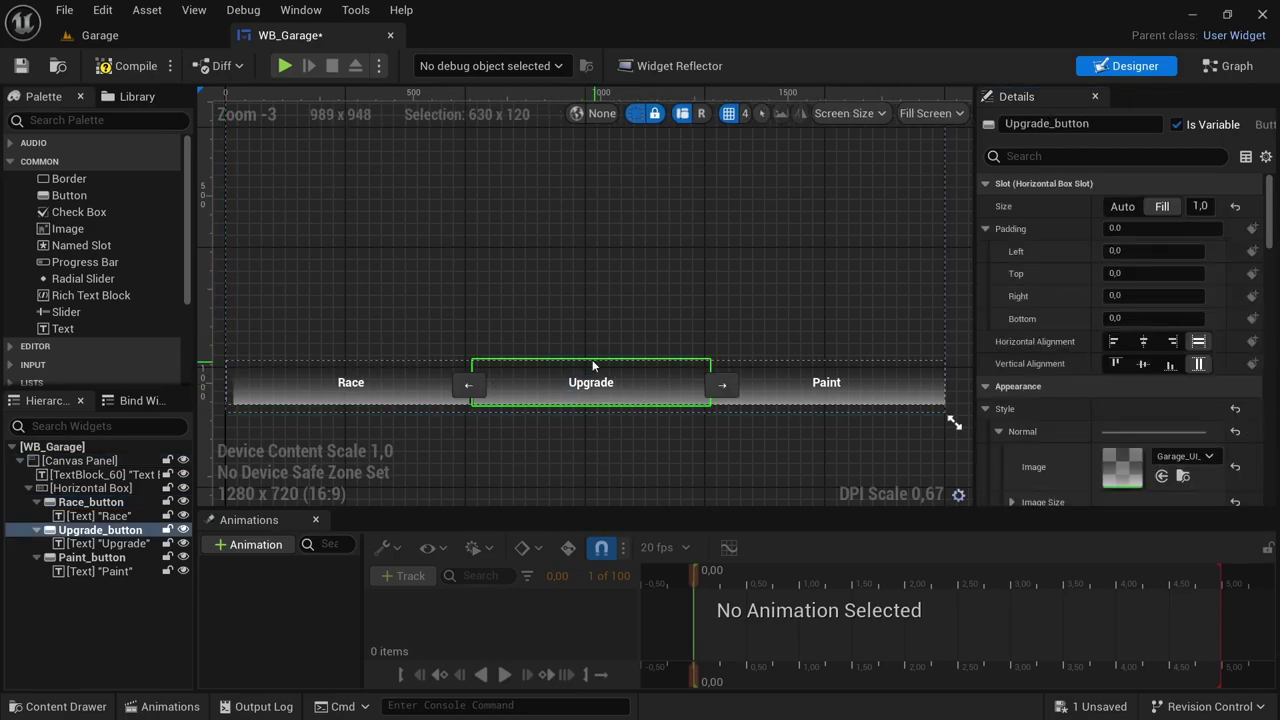
left_click(1140, 251)
type("10")
left_click(1140, 294)
type("10")
left_click(852, 306)
Give the Paint button padding of 10 left and 20 right
left_click(874, 377)
left_click(1137, 251)
left_click(1135, 295)
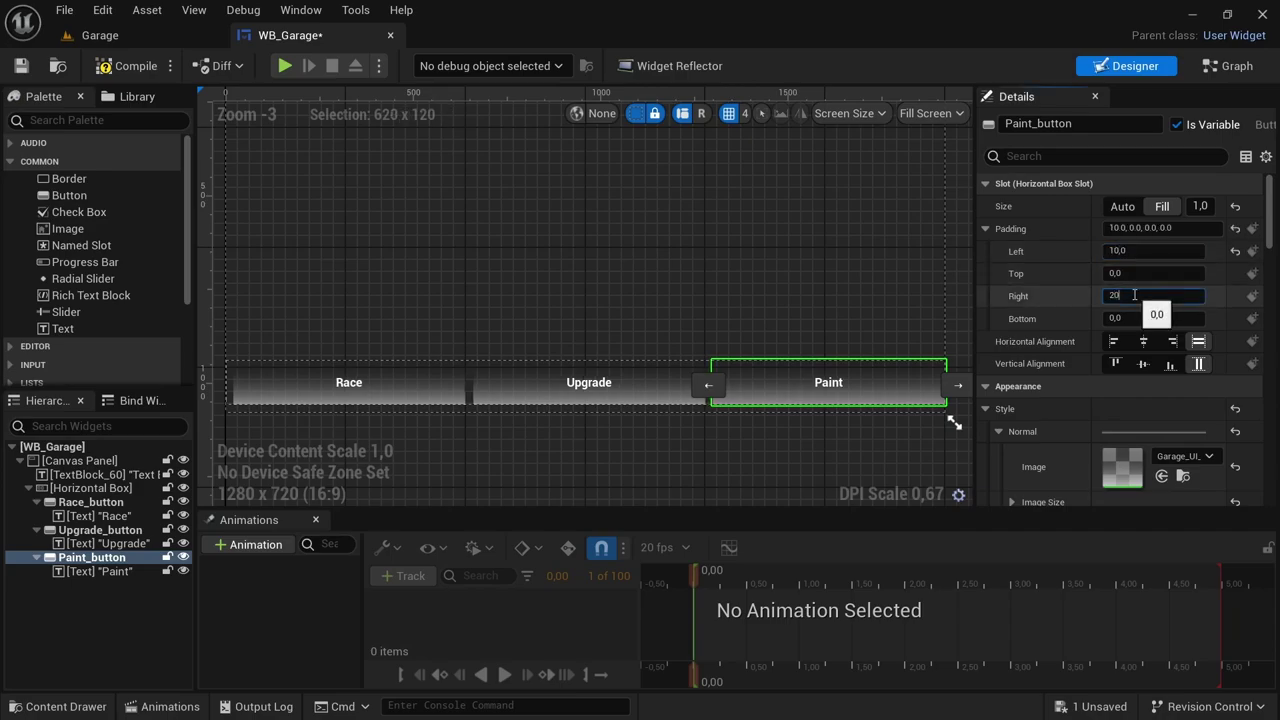
type("20")
key("Return")
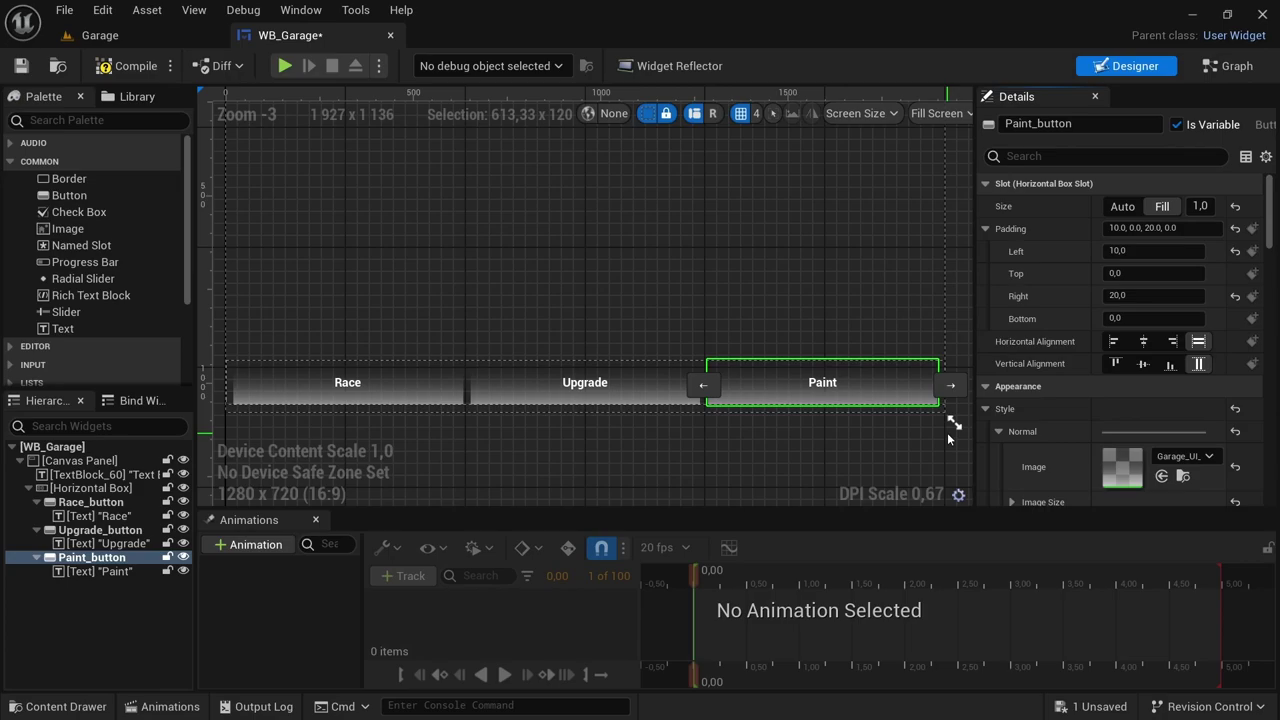
left_click(688, 235)
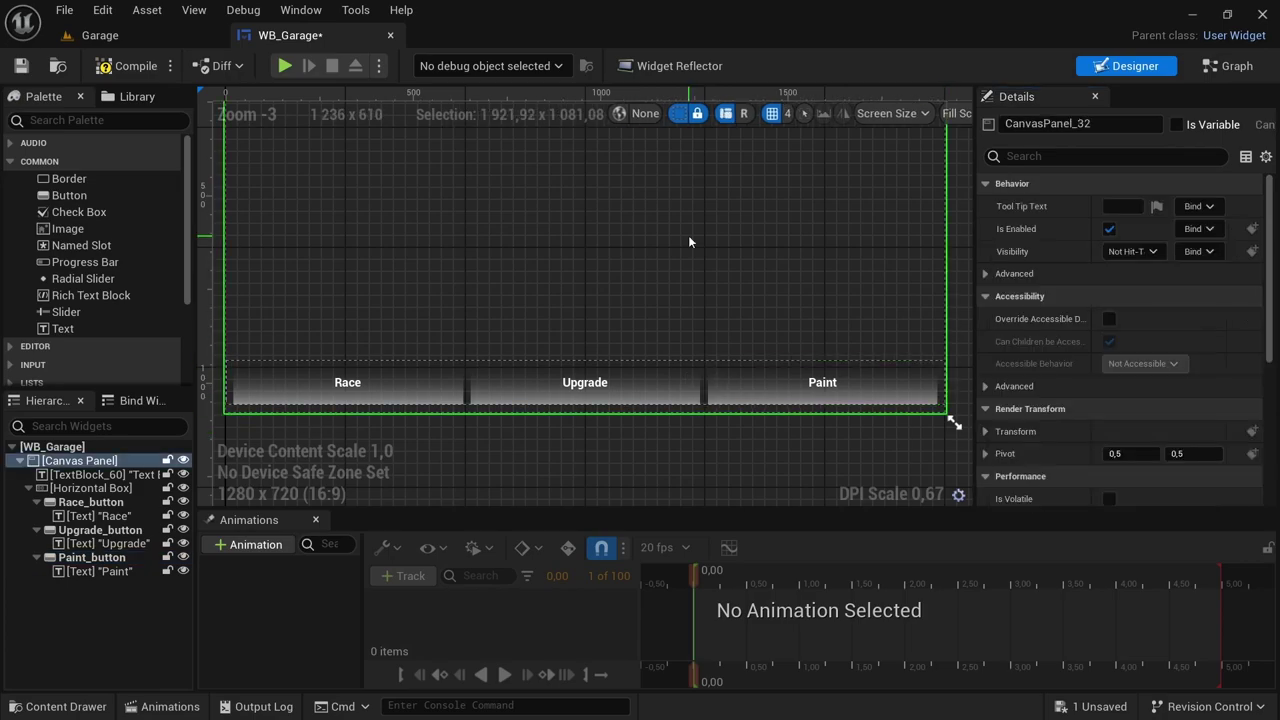
left_click(347, 382)
scroll(1058, 345, "down", 5)
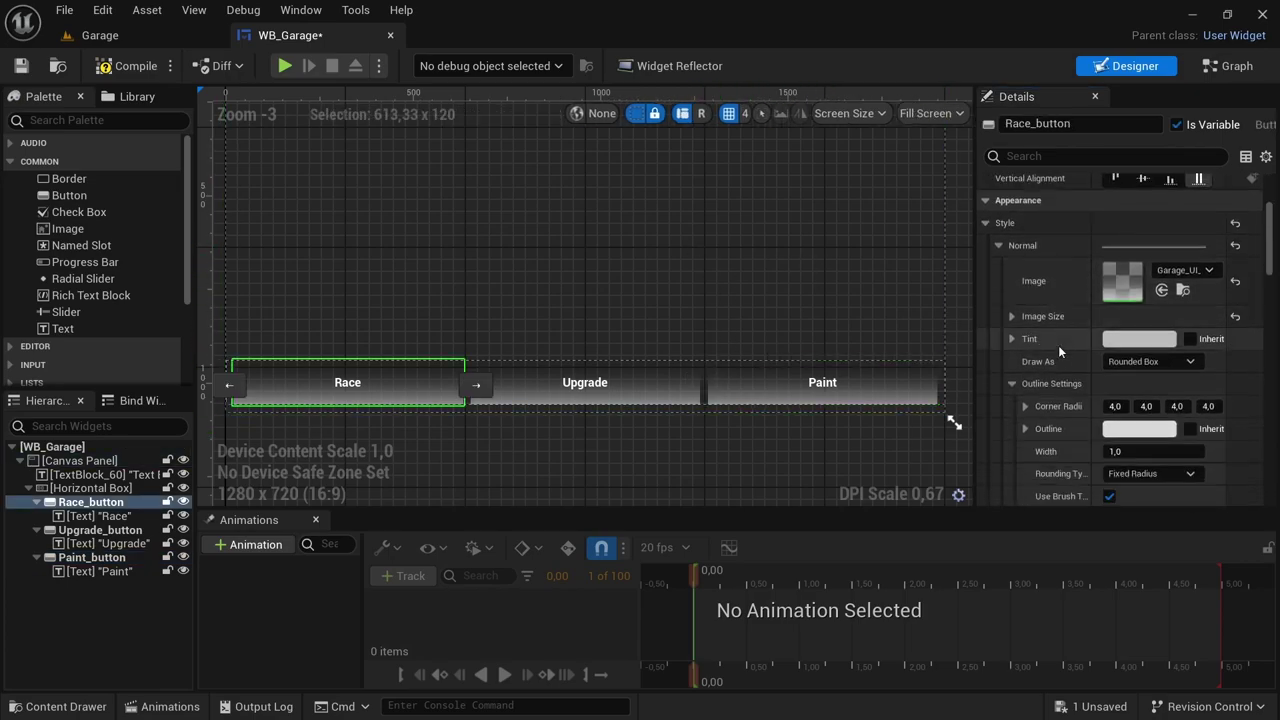
Clear the Race button's normal-state image texture
left_click(1236, 286)
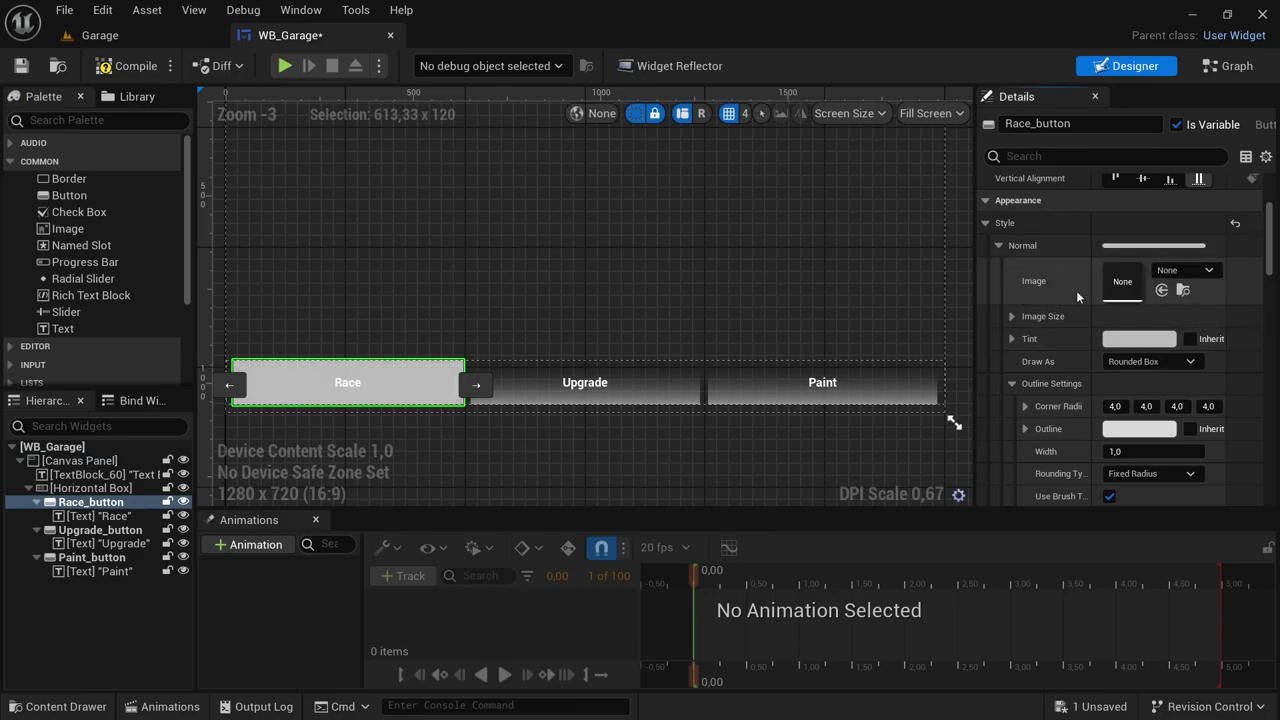
scroll(1055, 292, "down", 2)
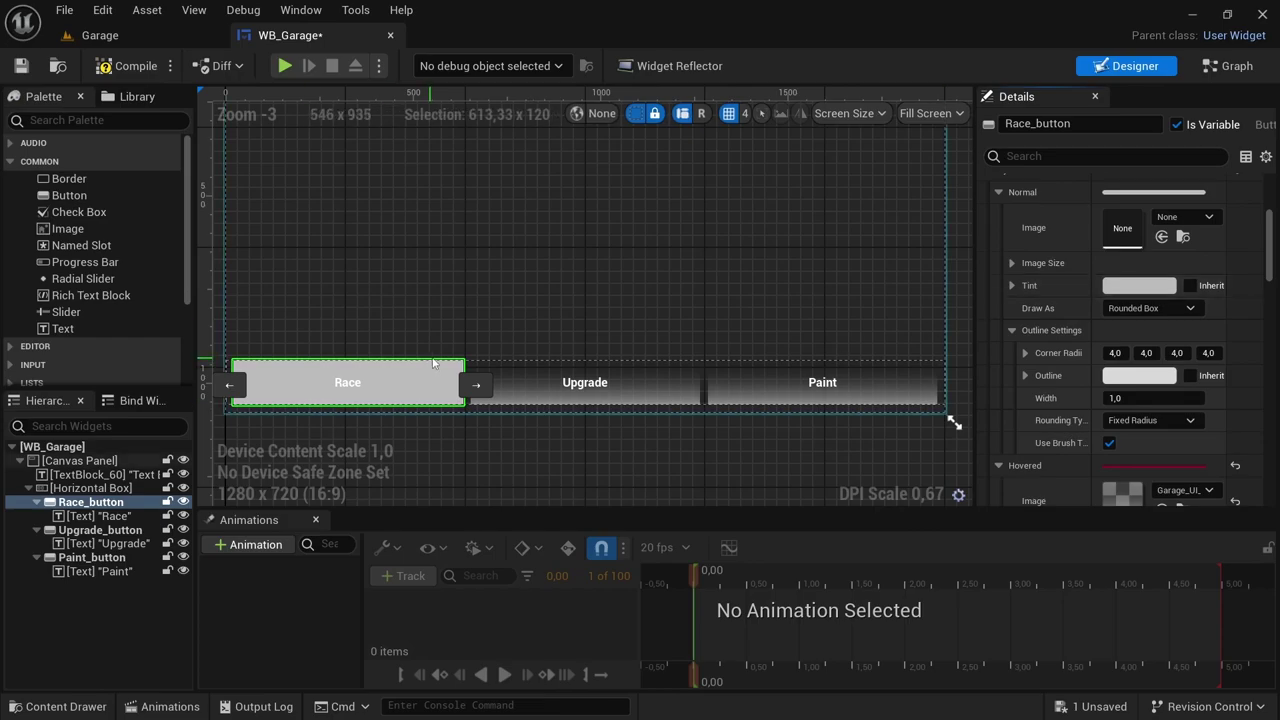
scroll(437, 362, "up", 6)
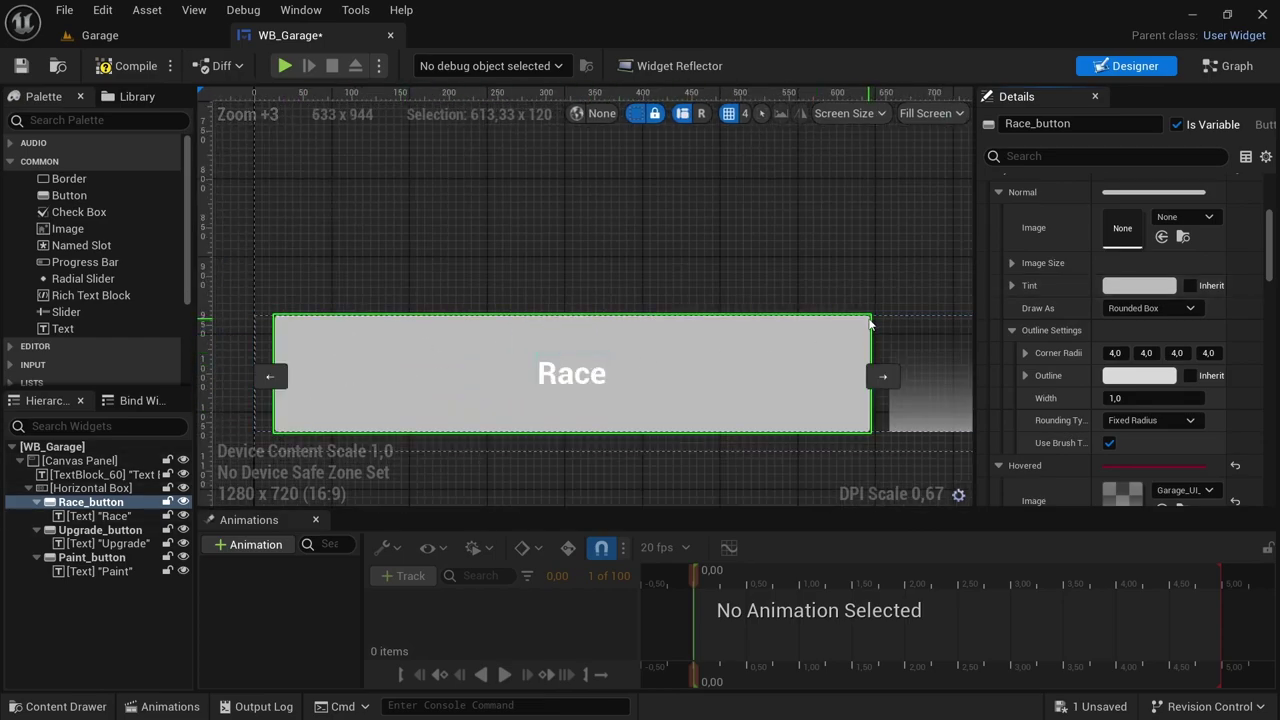
scroll(869, 323, "up", 8)
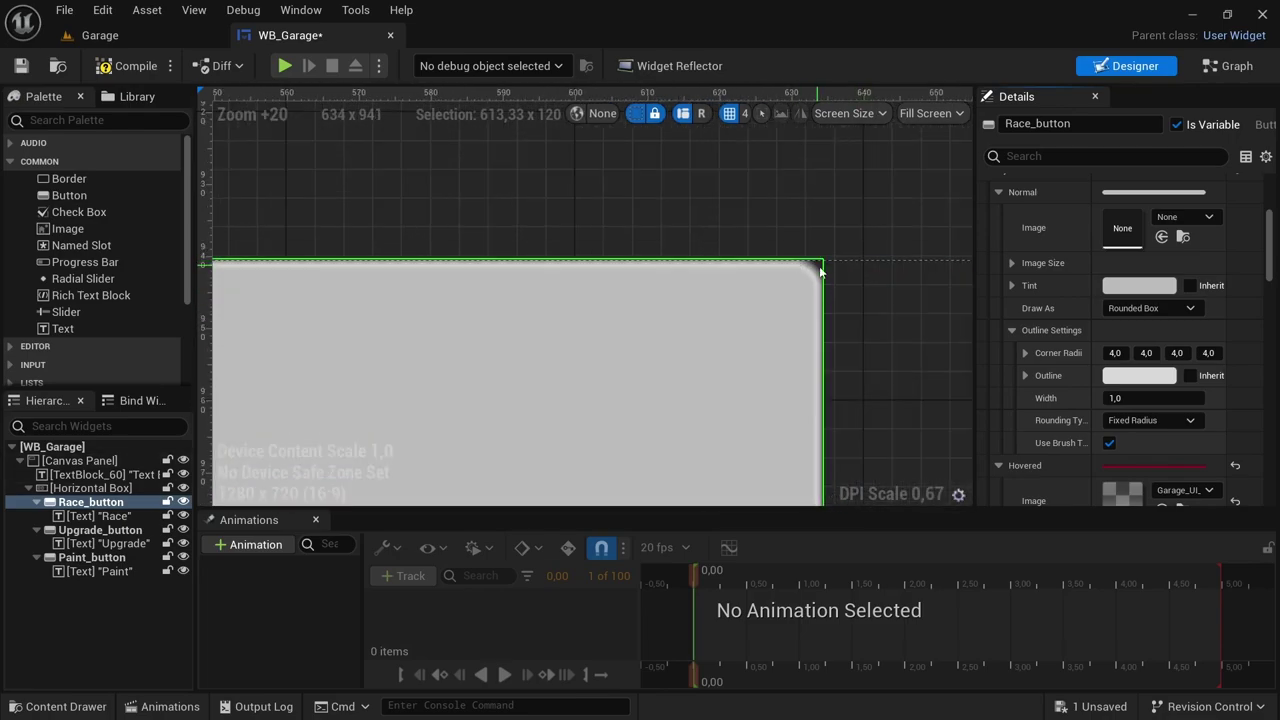
scroll(1028, 230, "up", 2)
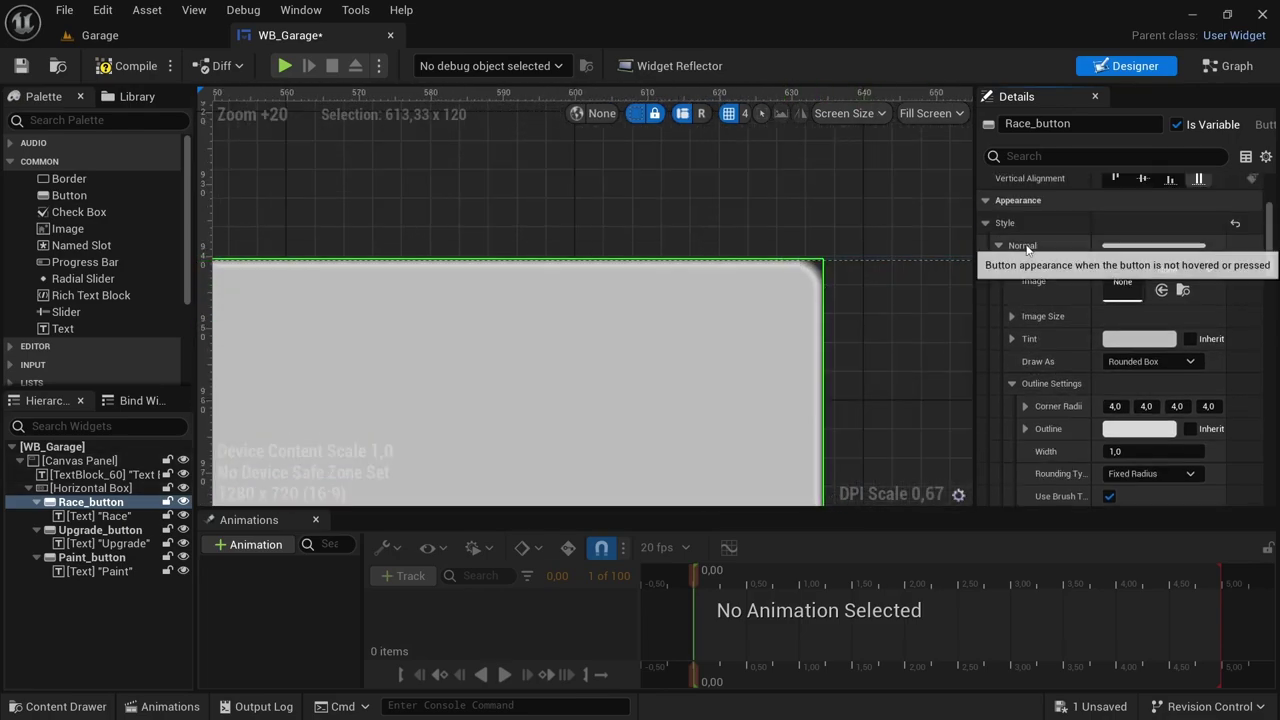
scroll(1074, 380, "down", 3)
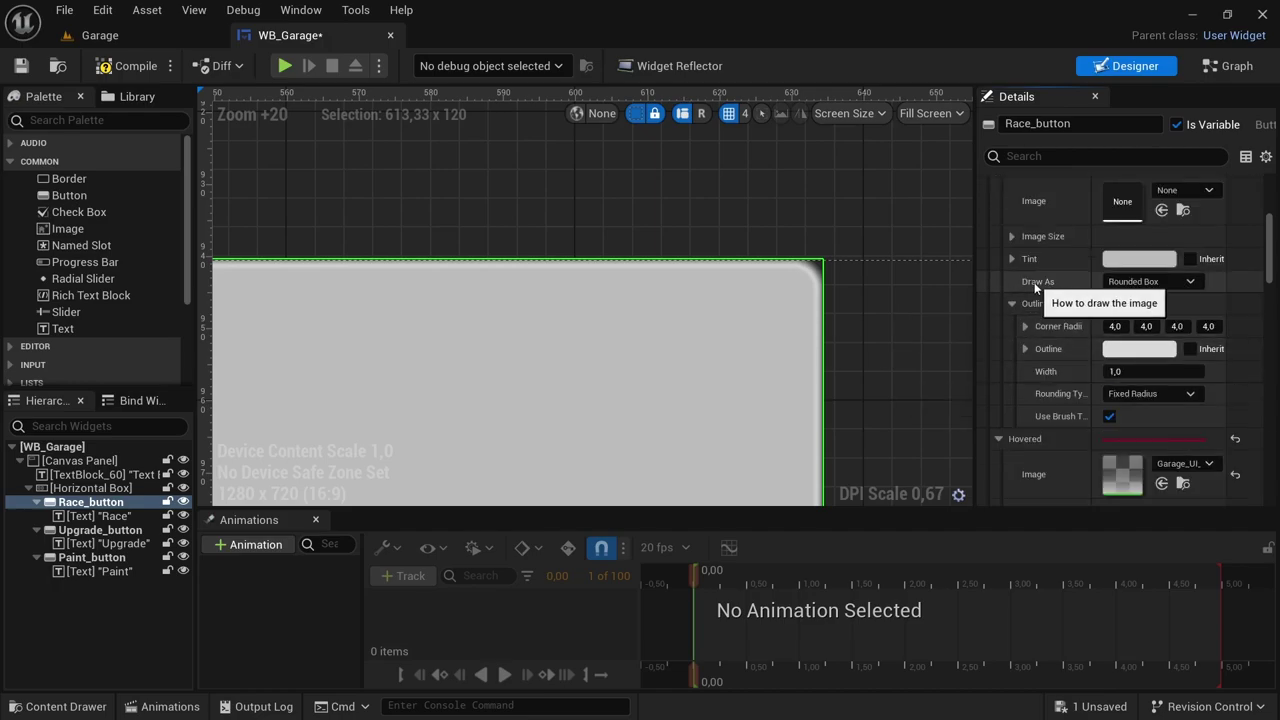
Try None, Box, Border and Image as the normal Draw As, settling on Rounded Box
left_click(1135, 282)
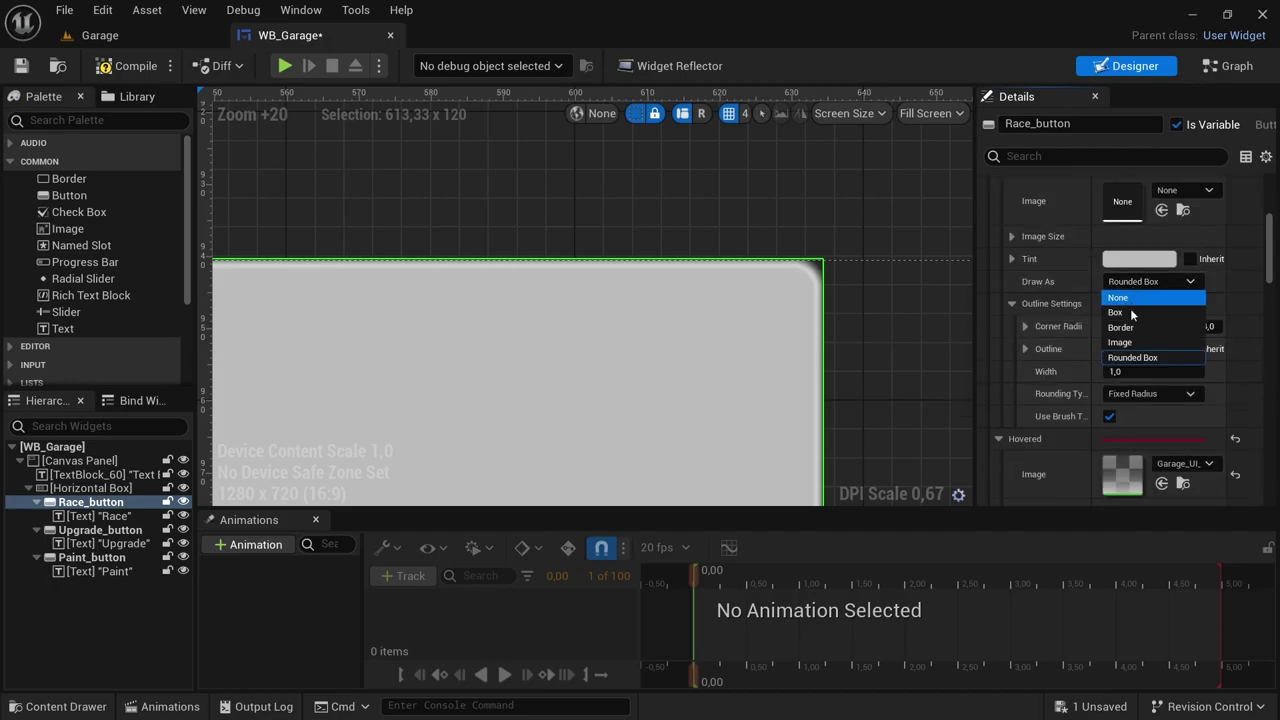
left_click(1129, 300)
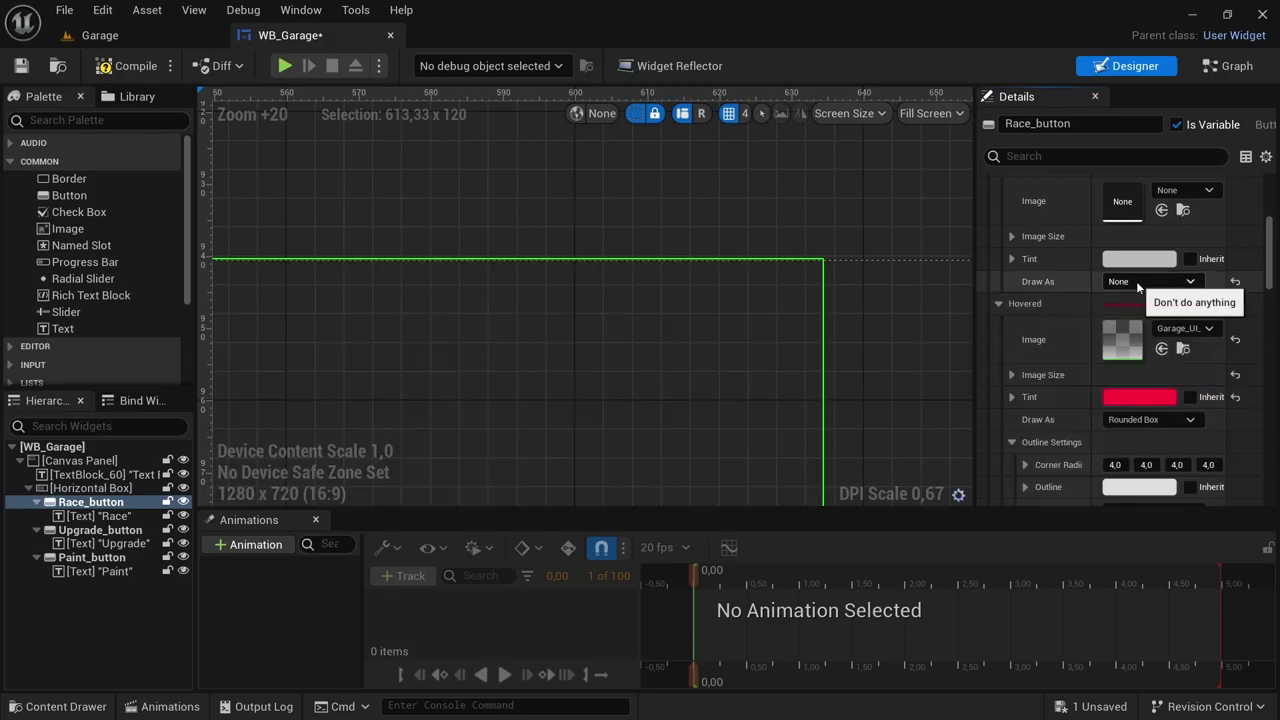
left_click(1136, 281)
left_click(1135, 310)
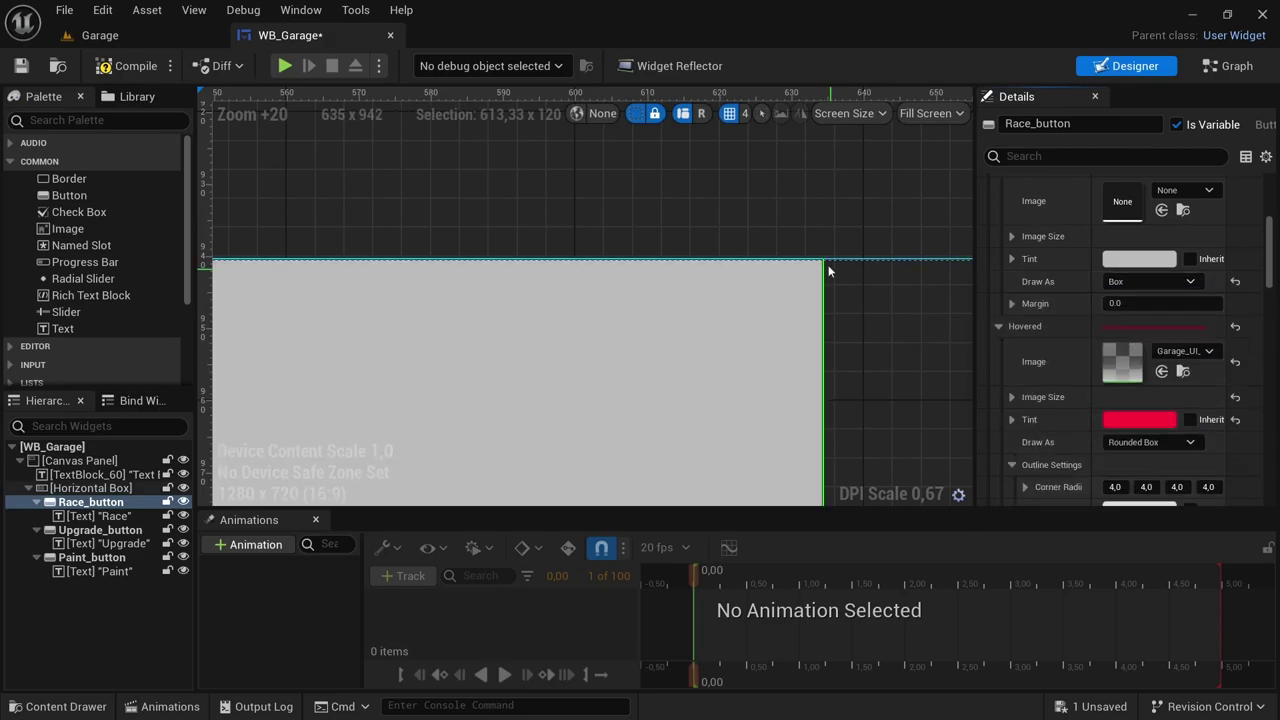
left_click(1148, 284)
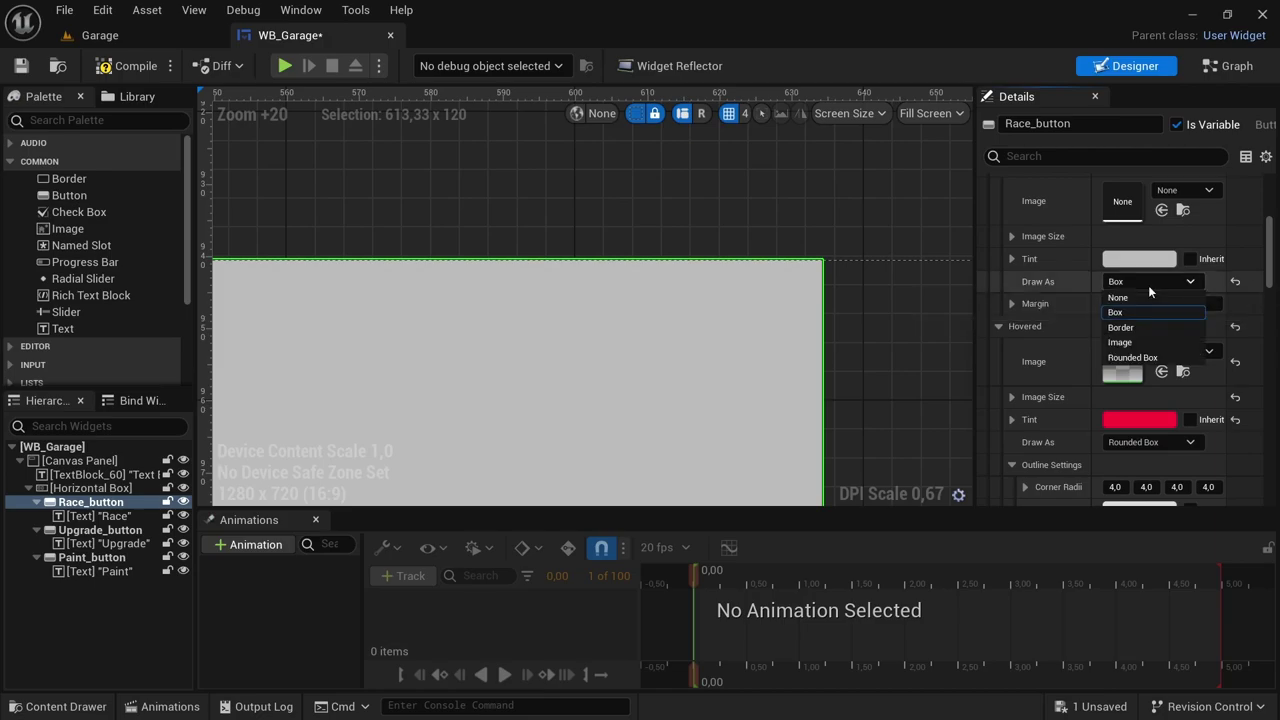
left_click(1149, 327)
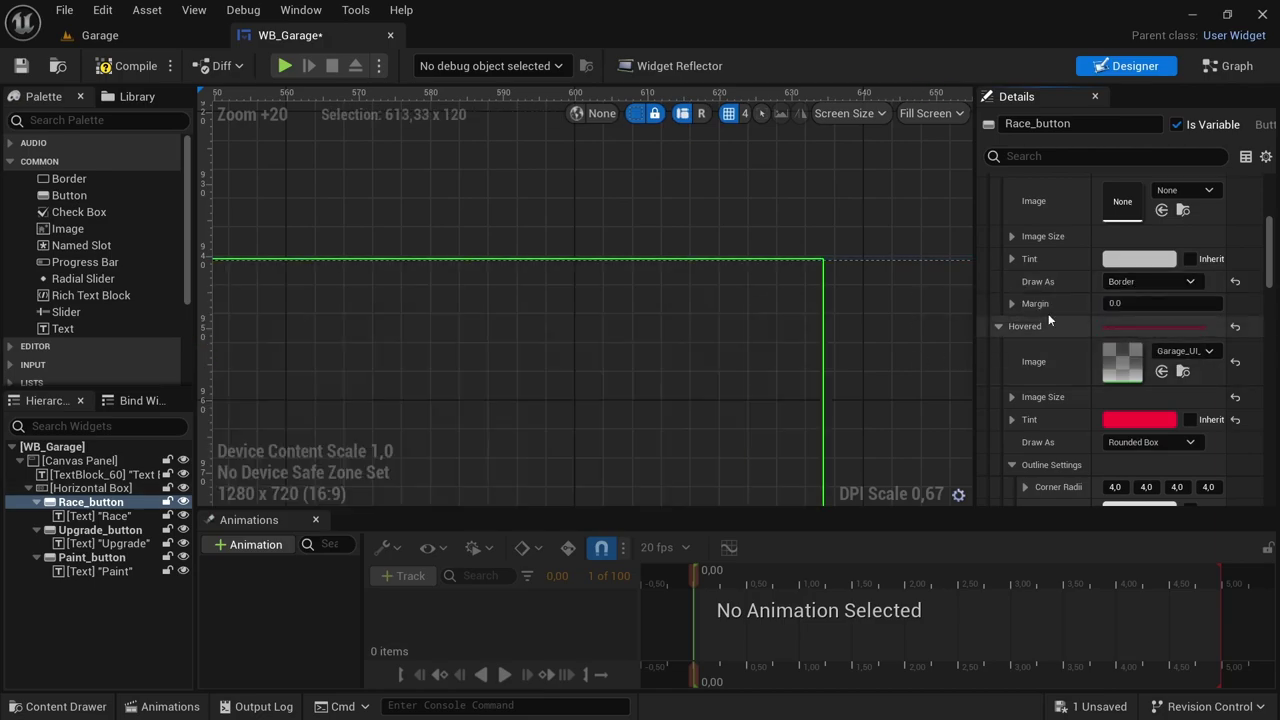
left_click(1135, 284)
left_click(1140, 342)
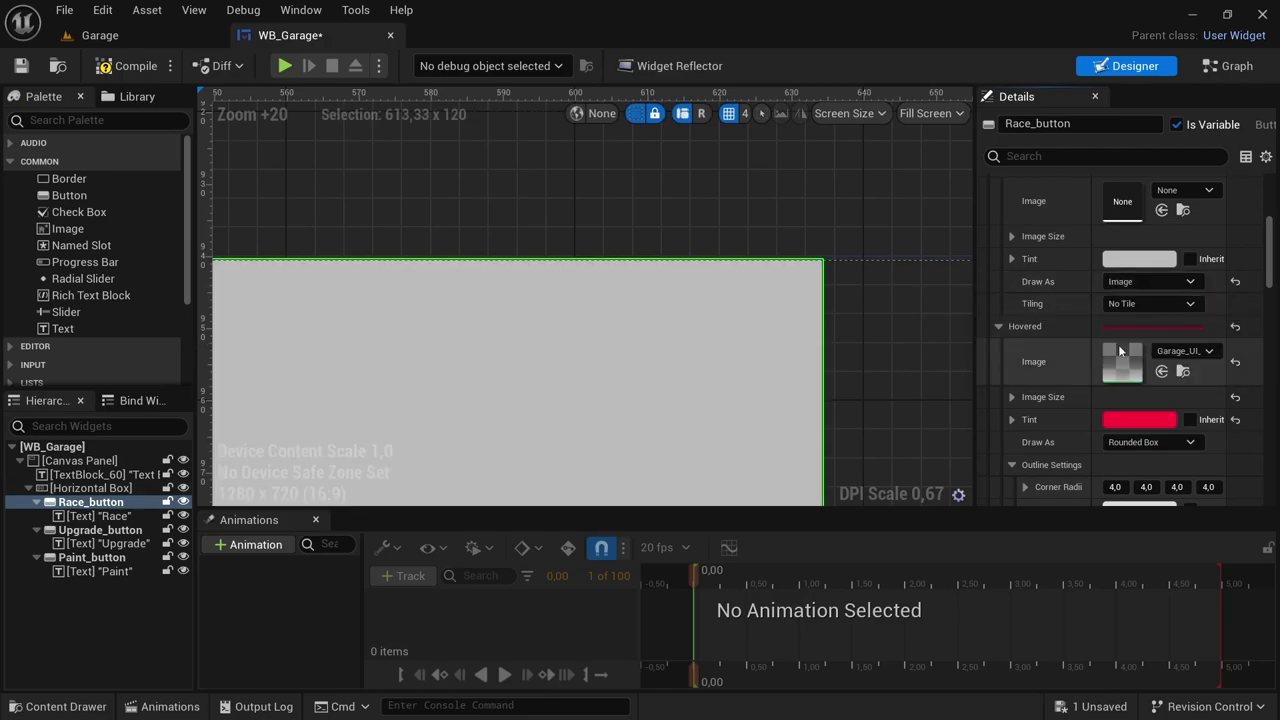
scroll(945, 320, "down", 11)
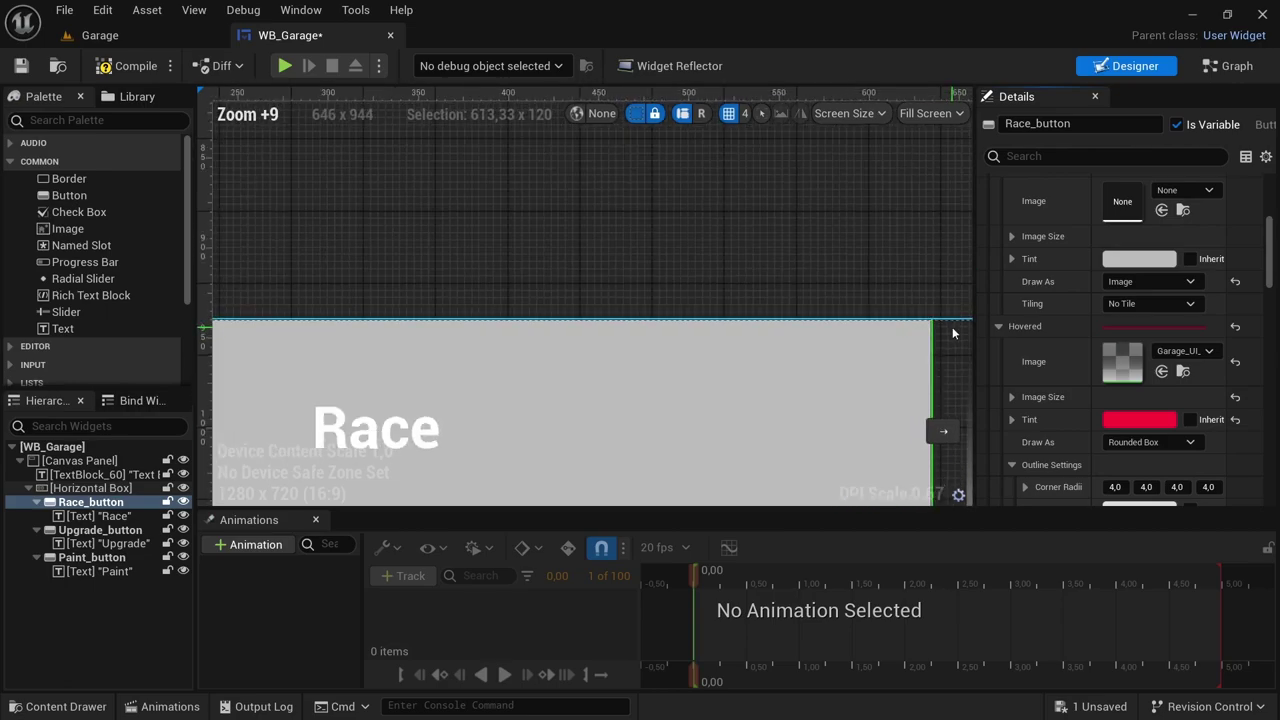
left_click(1145, 284)
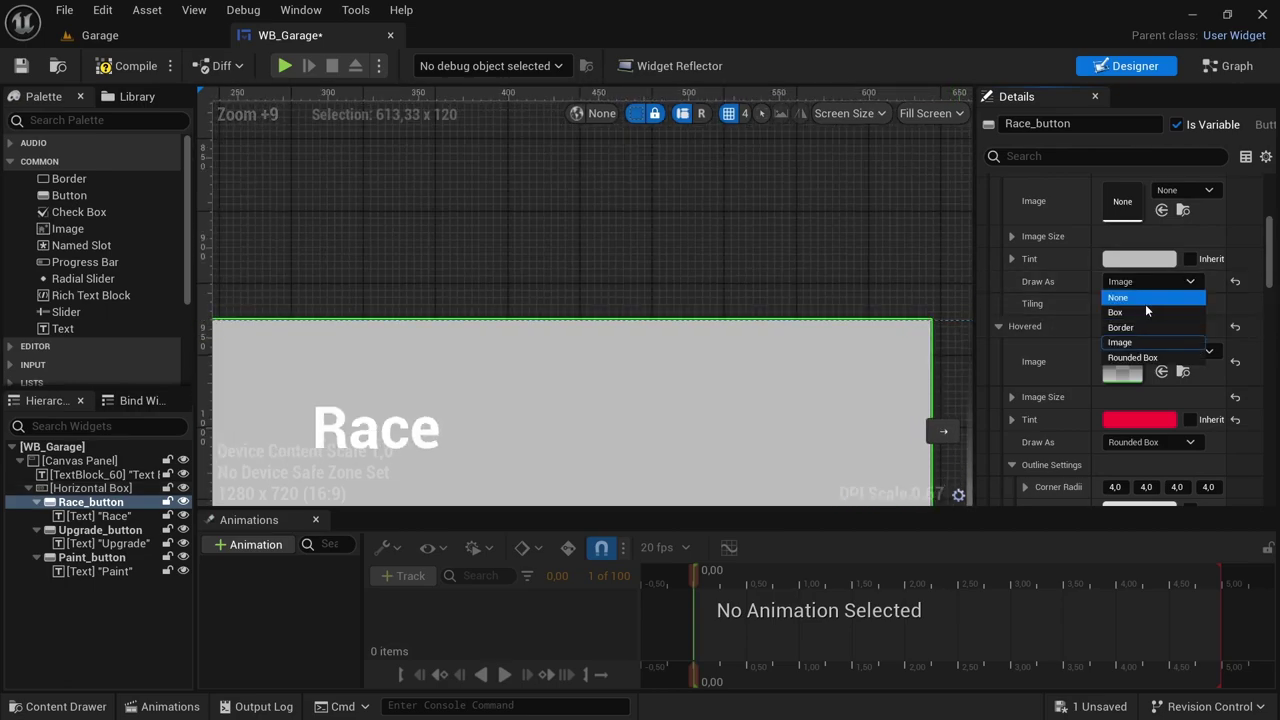
left_click(1141, 358)
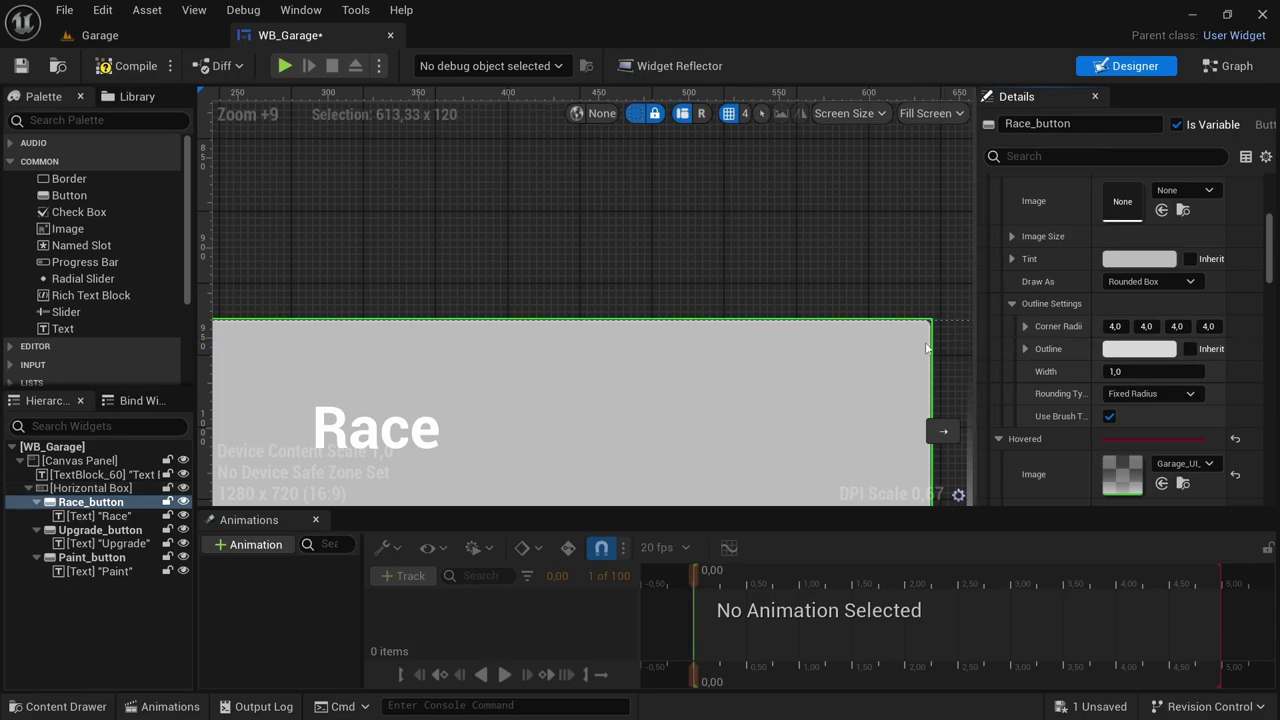
Set the Race button's normal corner radii to 30
scroll(892, 327, "down", 5)
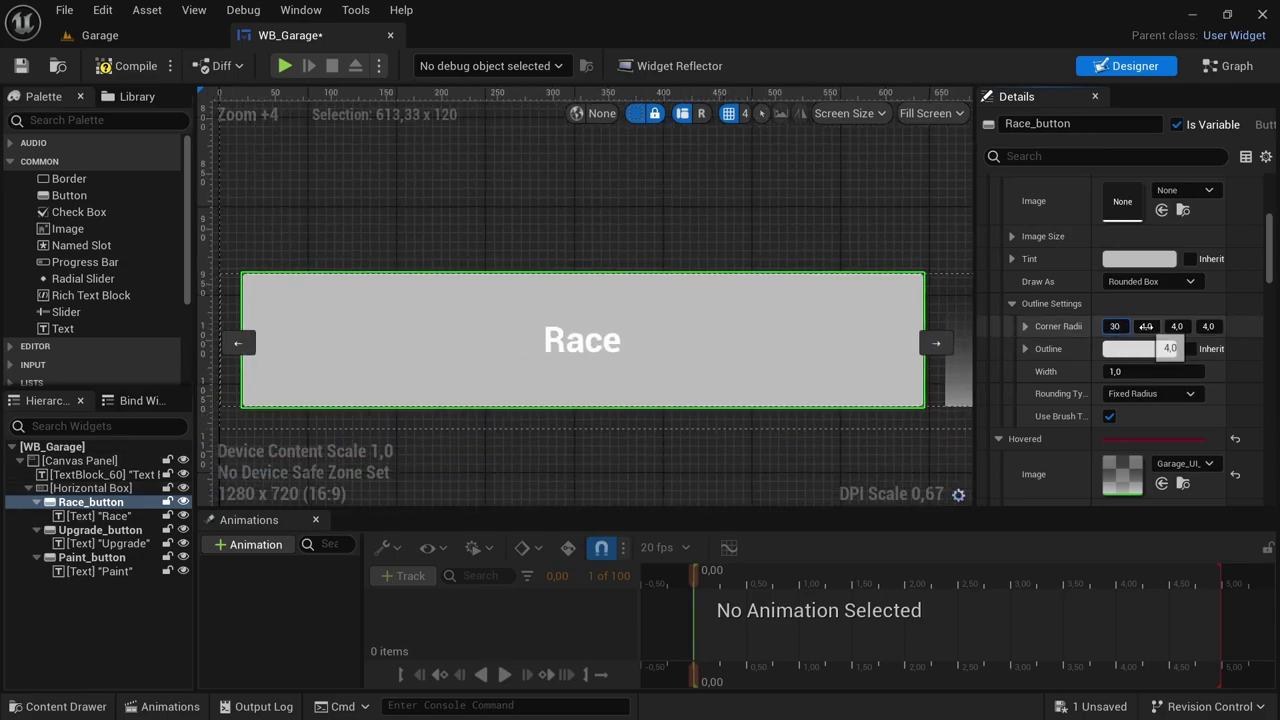
left_click(1146, 326)
type("30")
left_click(1177, 326)
type("30")
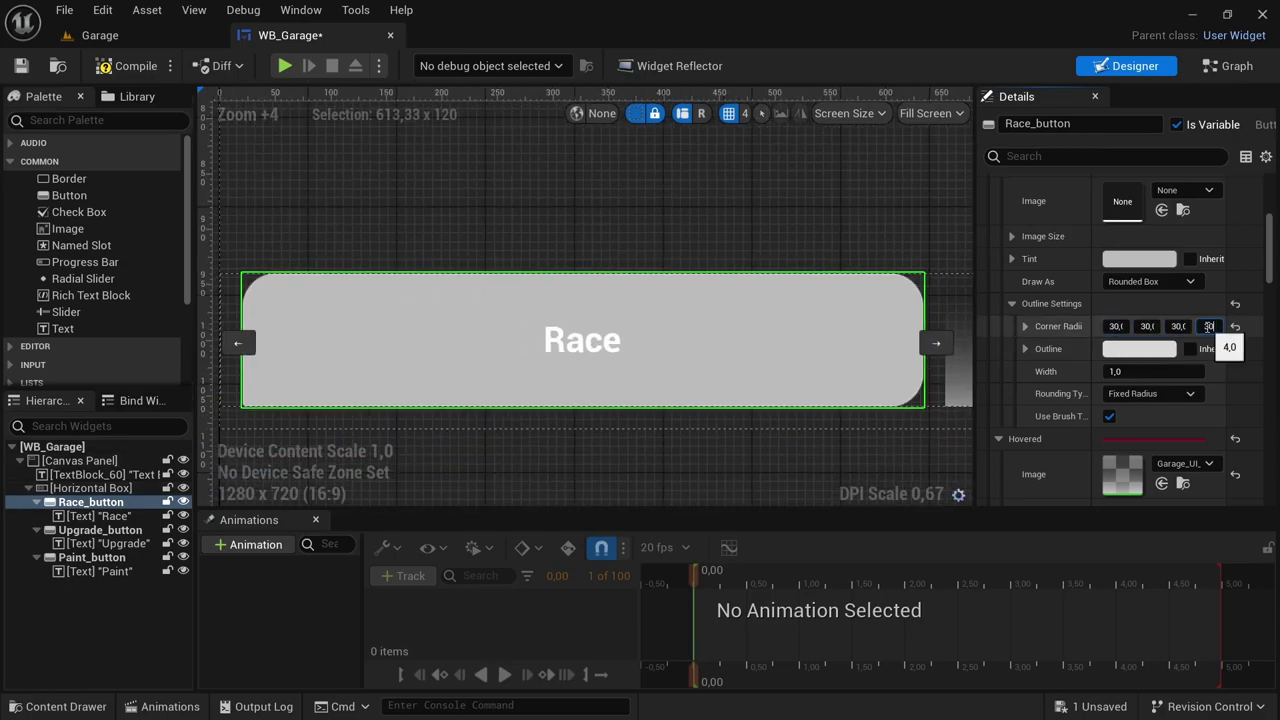
left_click(1210, 329)
type("30")
Lighten the outline colour to value 0.85 and set the outline width to 6
left_click(1128, 350)
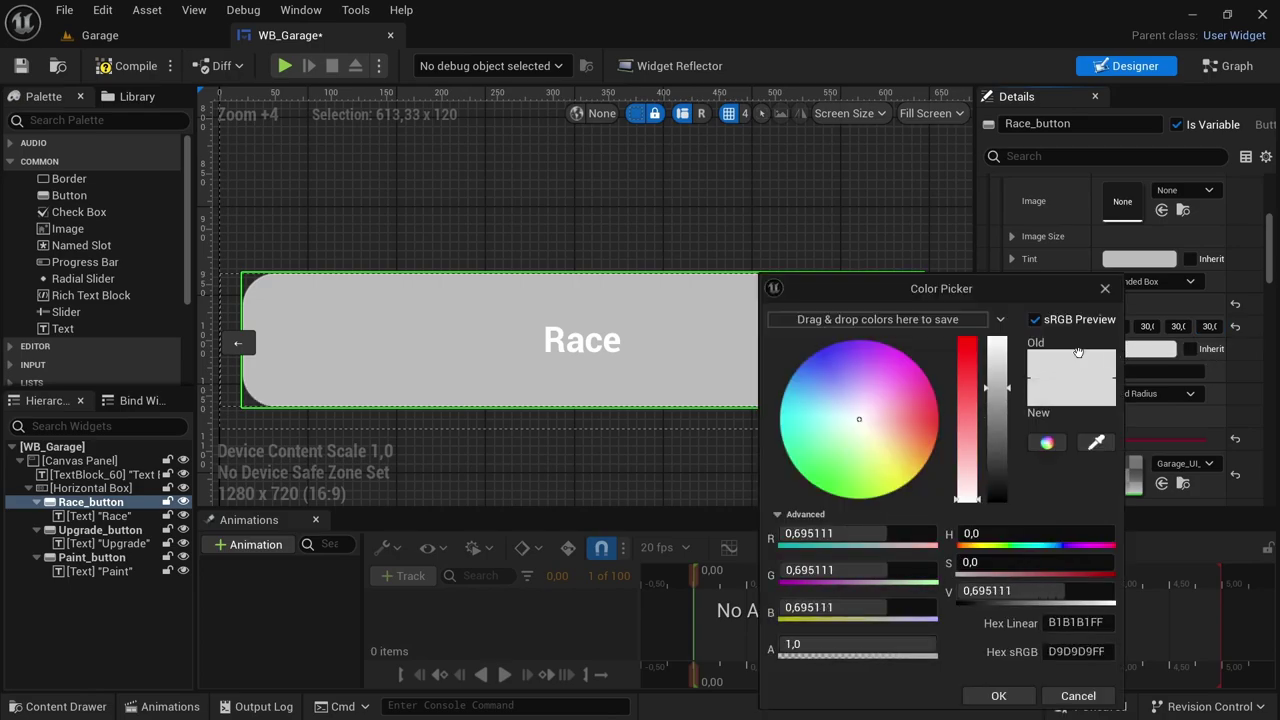
left_click(1032, 592)
key("BackSpace")
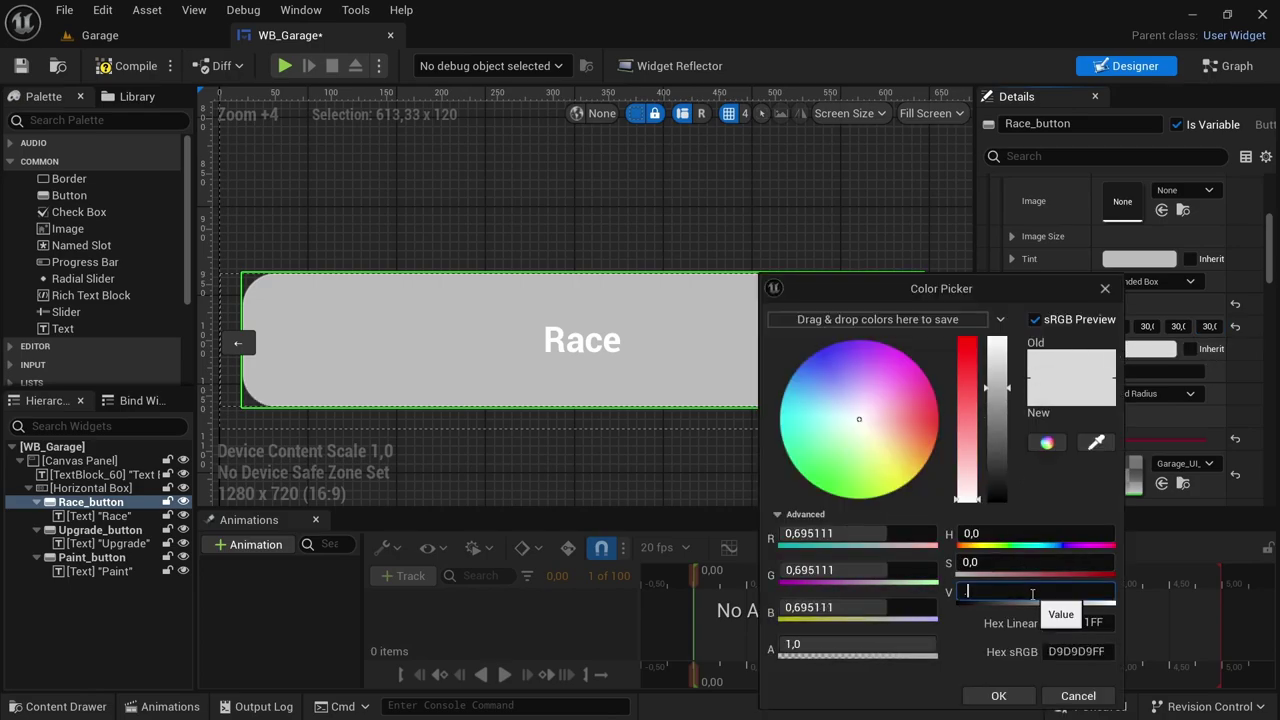
type(".85")
key("Return")
left_click(998, 695)
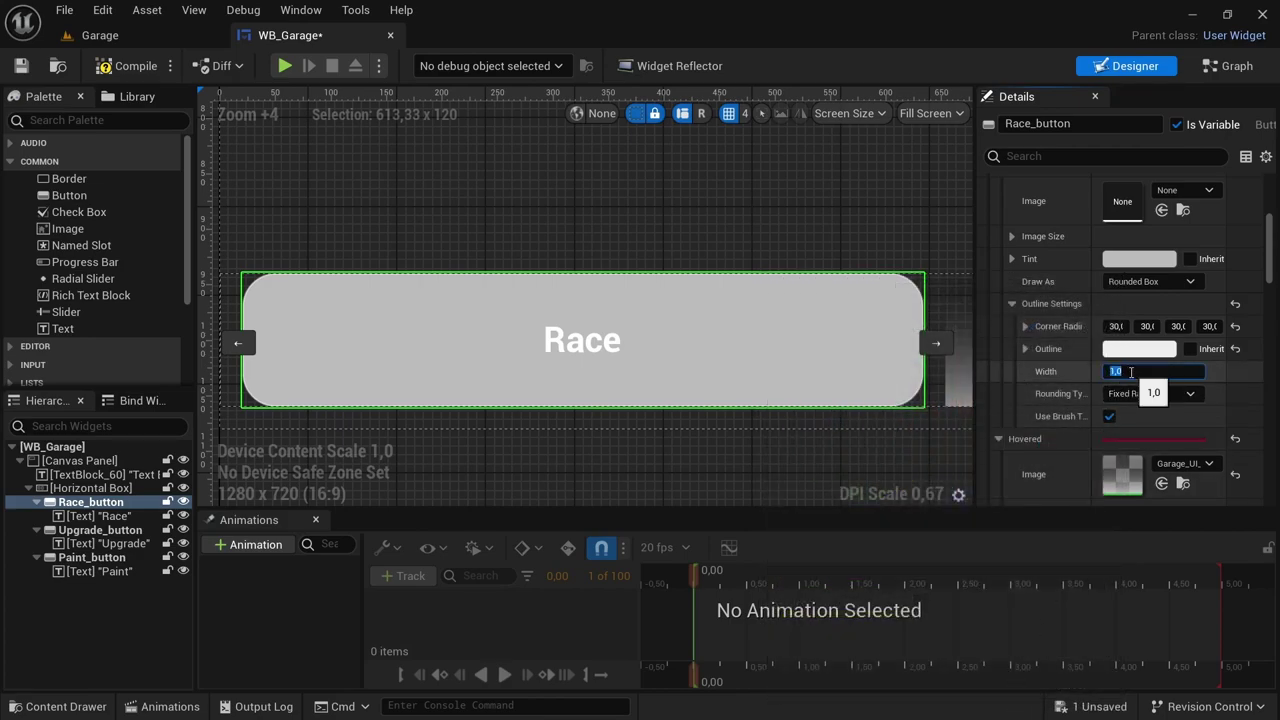
key("Return")
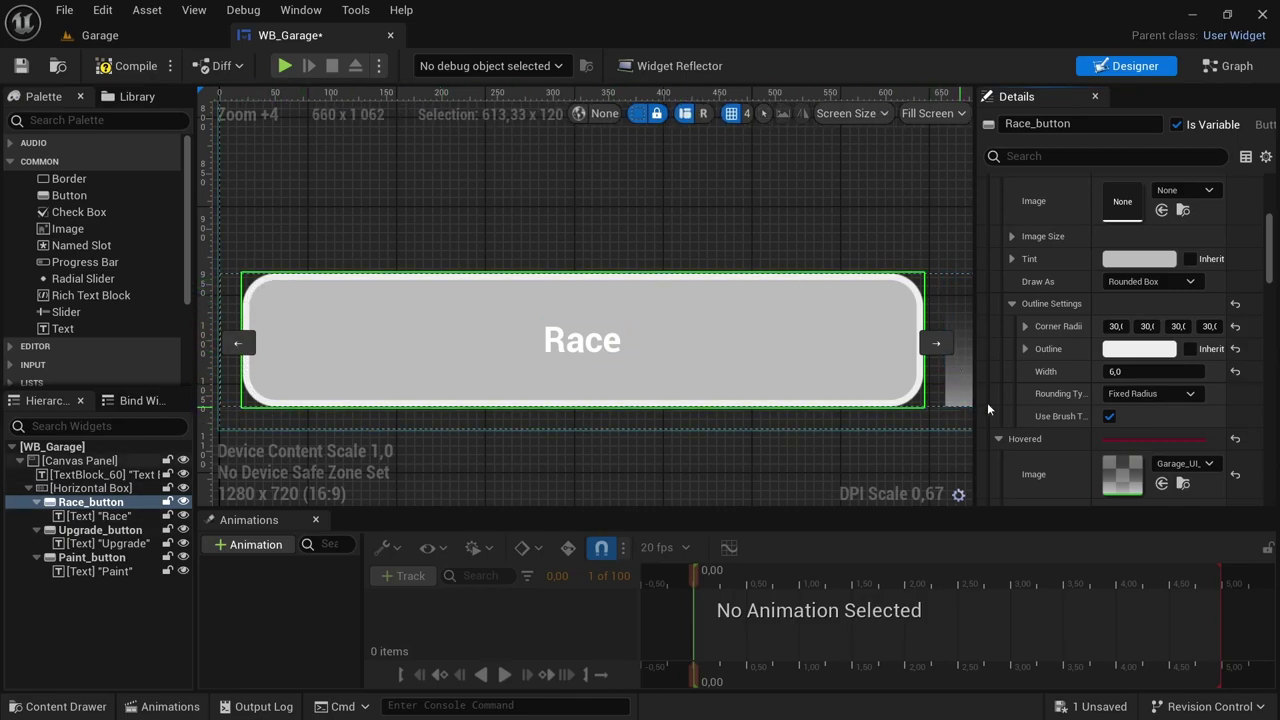
Make the normal tint half-transparent with alpha 0.5
scroll(1042, 372, "up", 3)
scroll(1042, 372, "down", 3)
left_click(1157, 314)
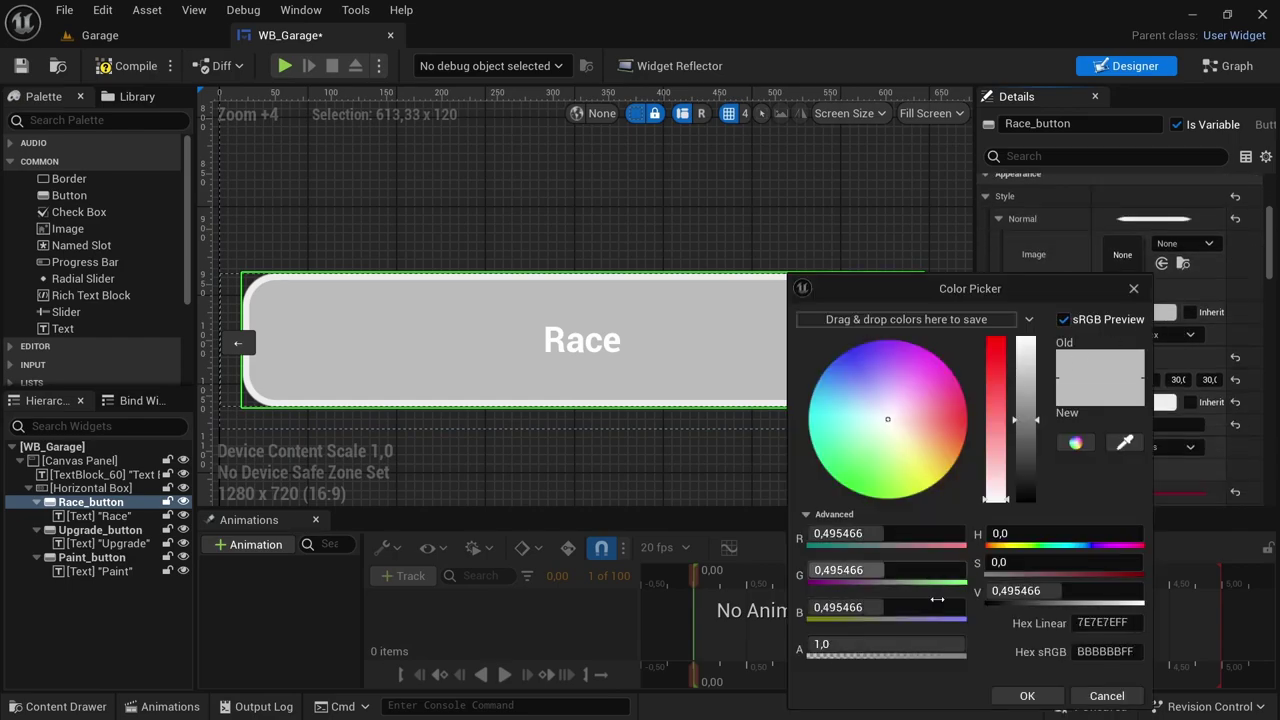
left_click(906, 646)
type("0,5")
key("Return")
left_click(1026, 696)
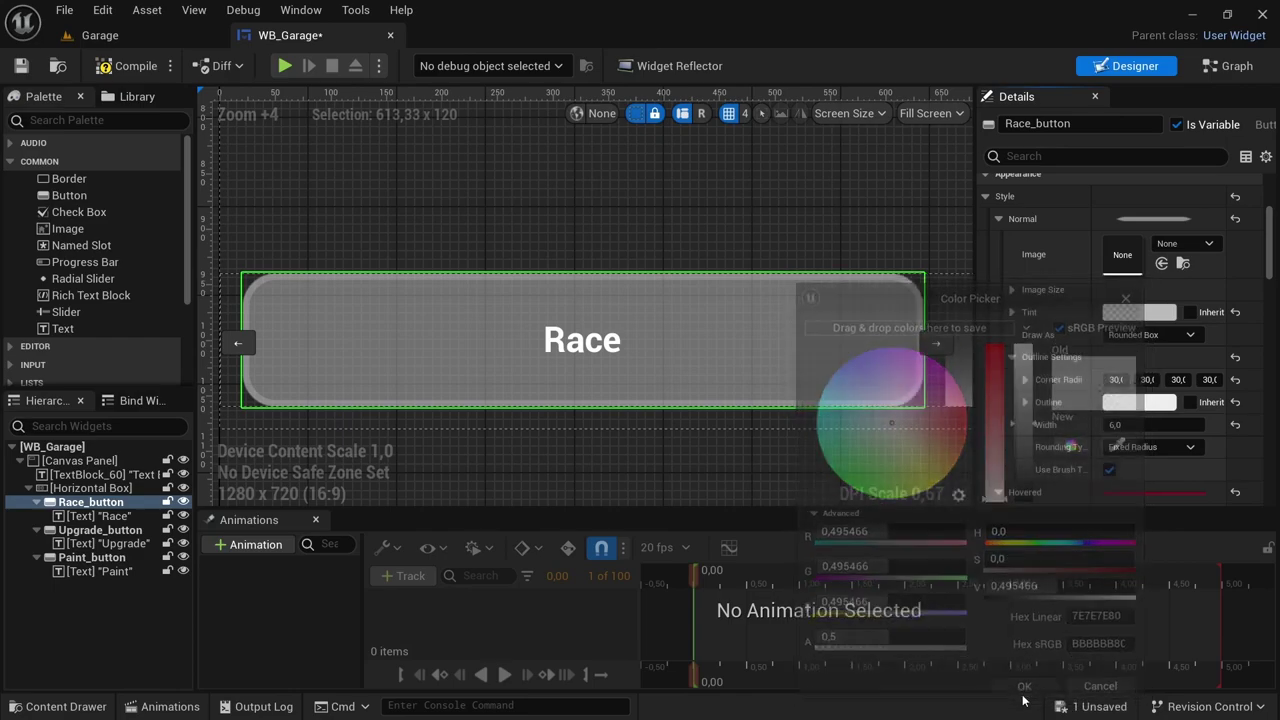
scroll(747, 454, "down", 3)
scroll(555, 298, "down", 3)
scroll(578, 290, "up", 4)
Reselect the Race button and reset its hovered Image and Tint to defaults
left_click(648, 284)
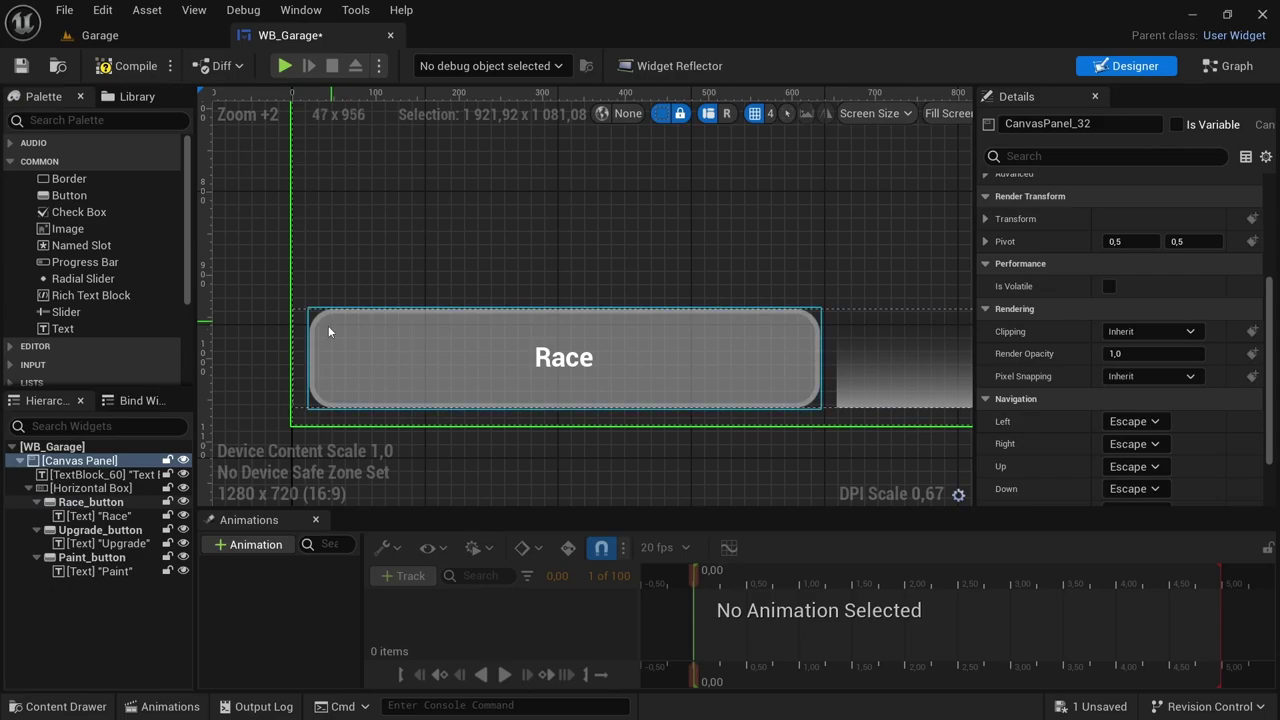
left_click(740, 362)
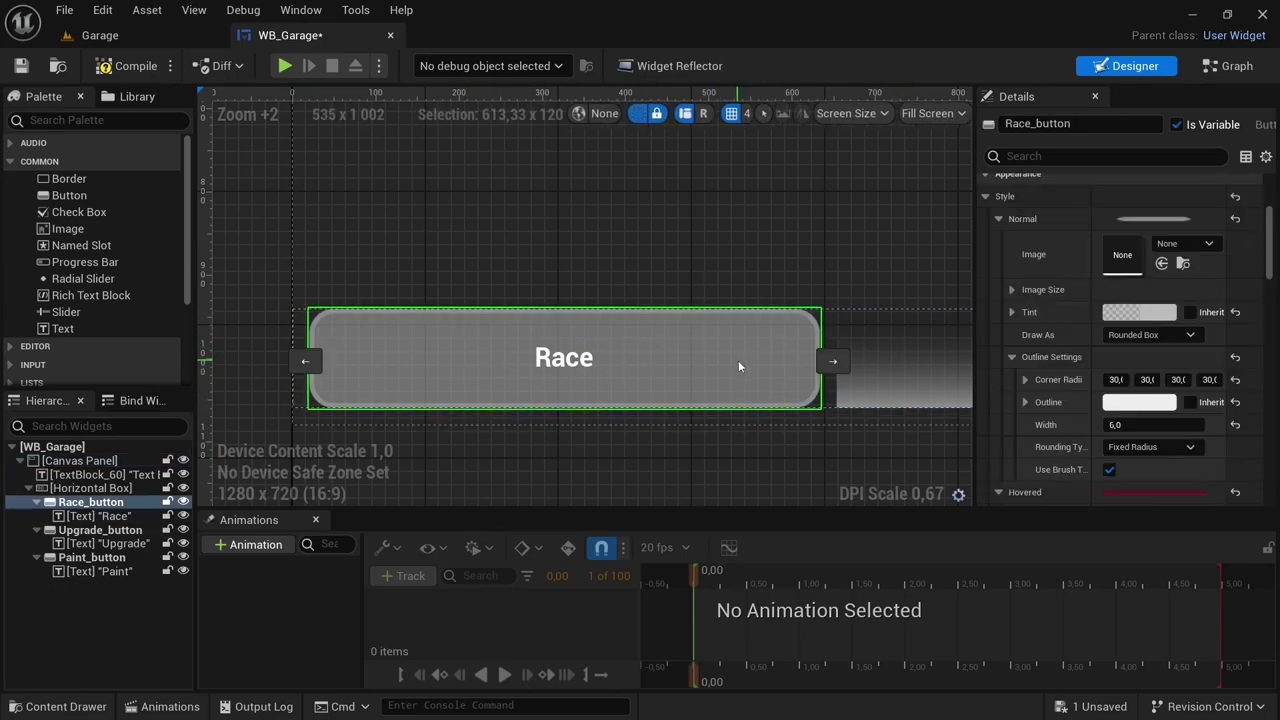
scroll(1074, 368, "down", 6)
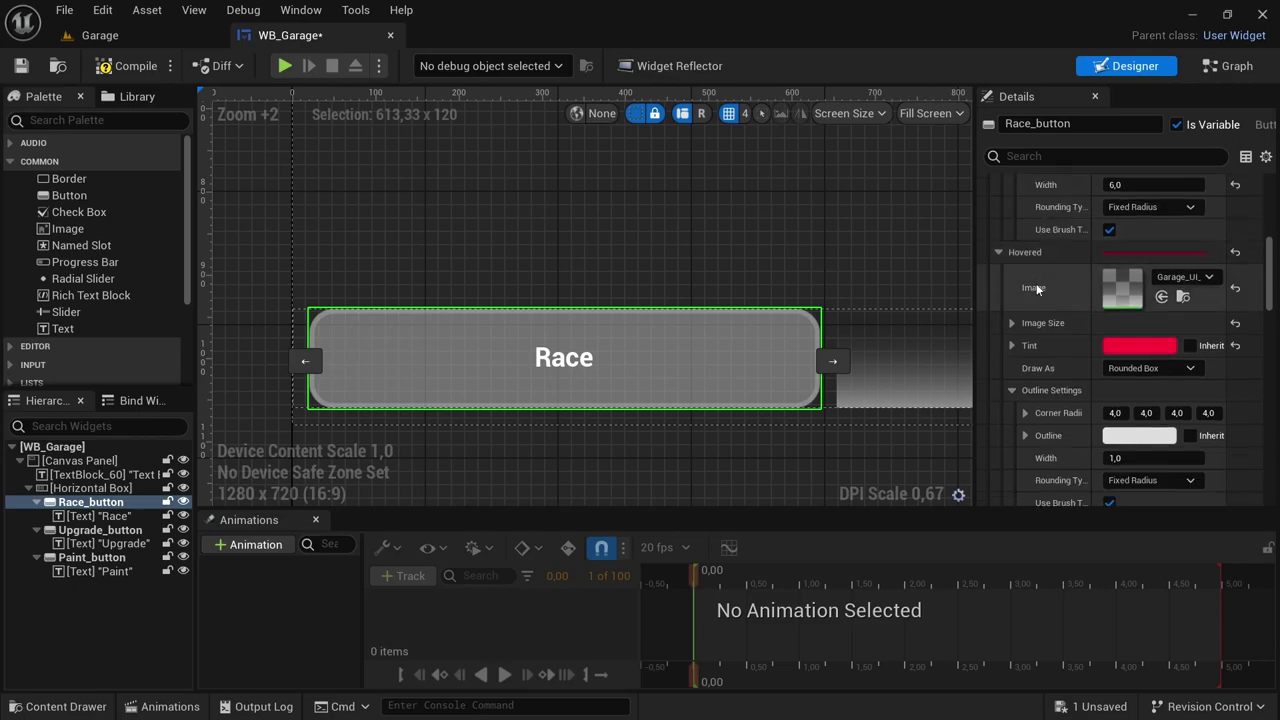
left_click(1235, 289)
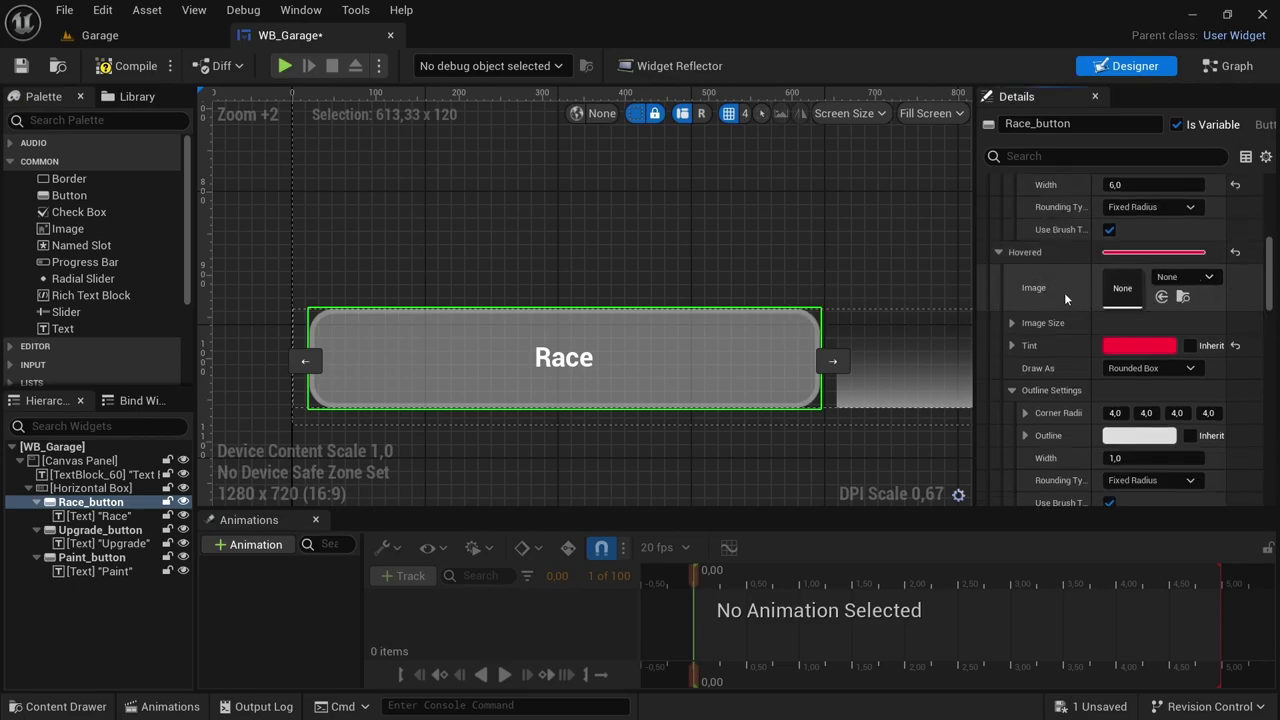
left_click(1237, 346)
Set the hovered corner radii to 30 and lighten the outline colour to V 0.85
scroll(1016, 295, "down", 2)
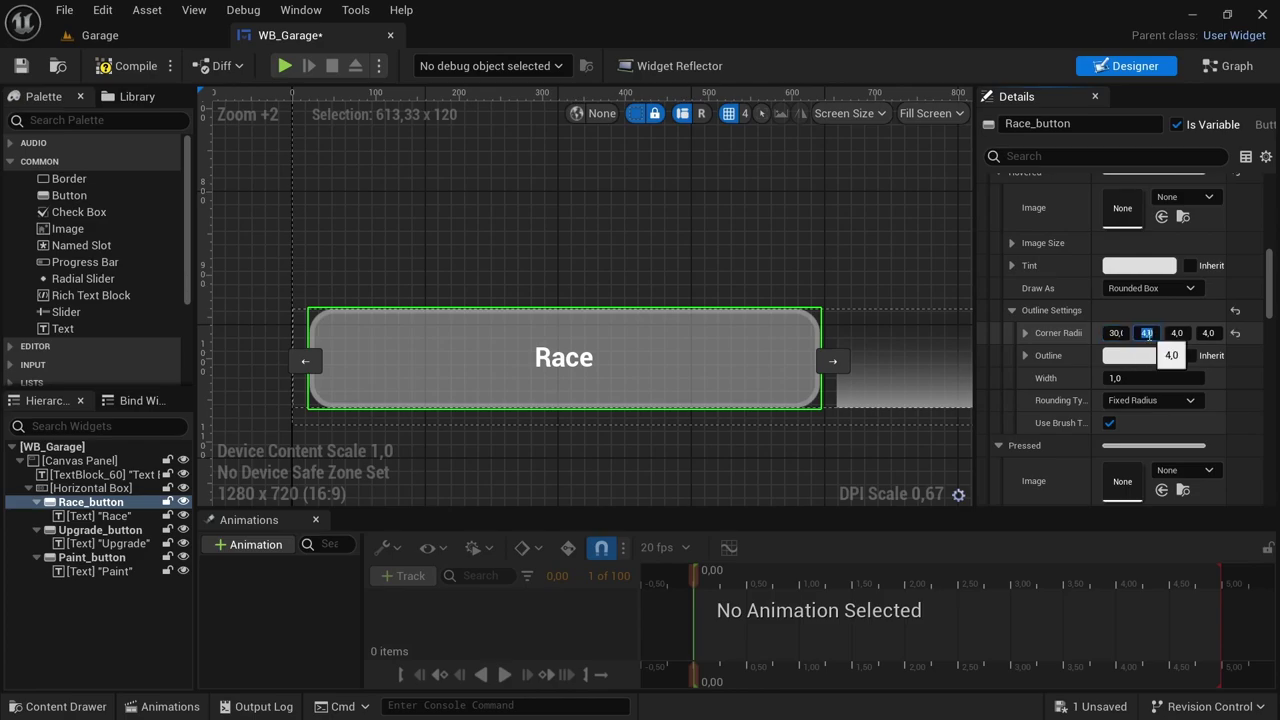
key("Tab")
type("30")
key("Return")
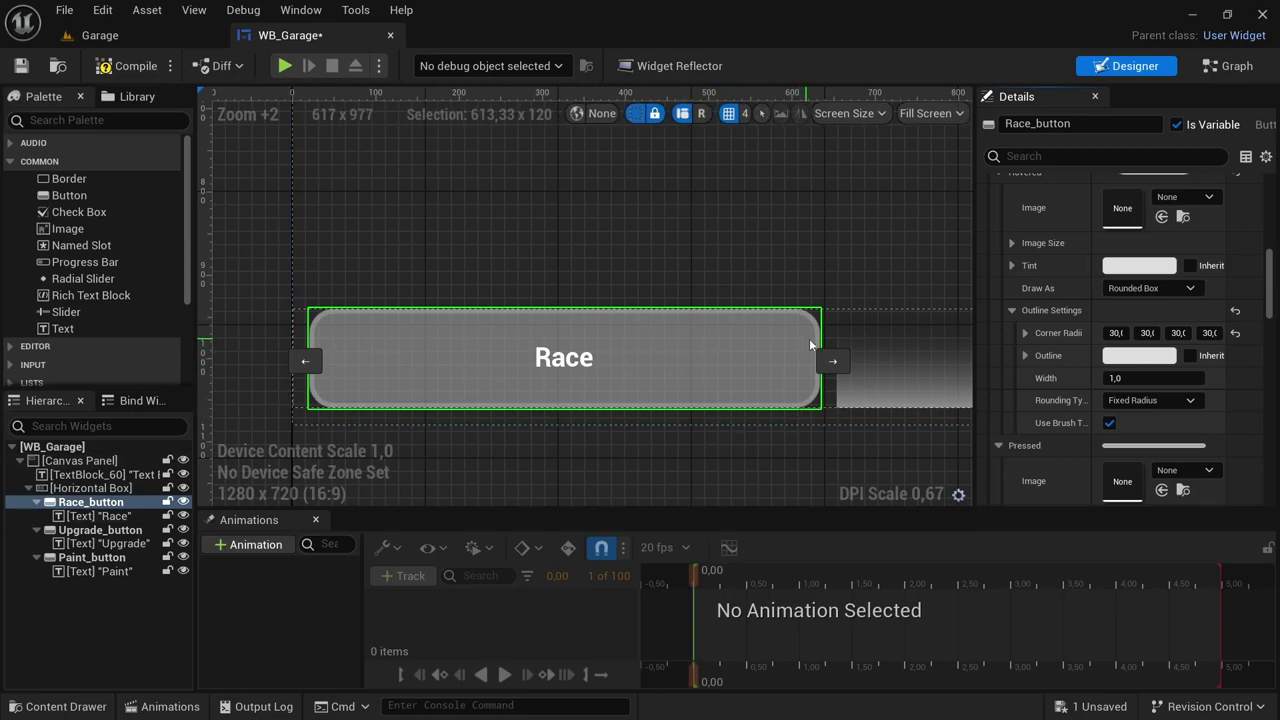
left_click(1140, 355)
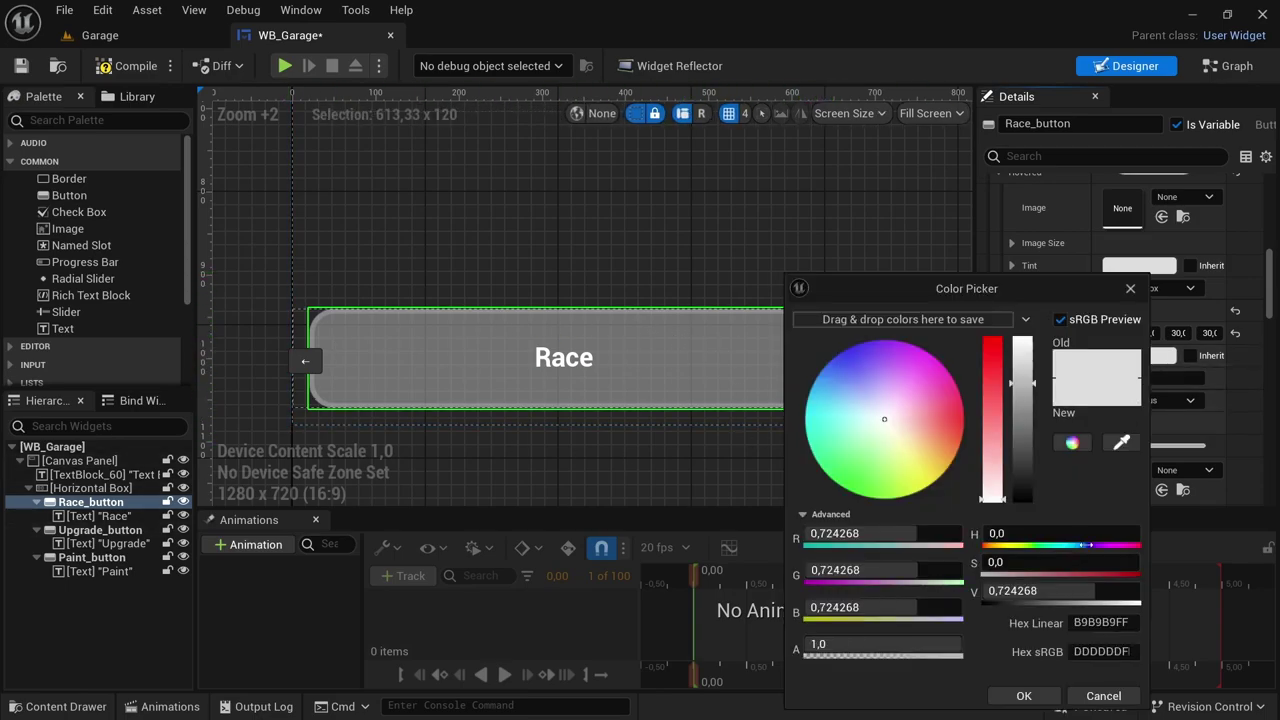
left_click(1064, 590)
type("0,85")
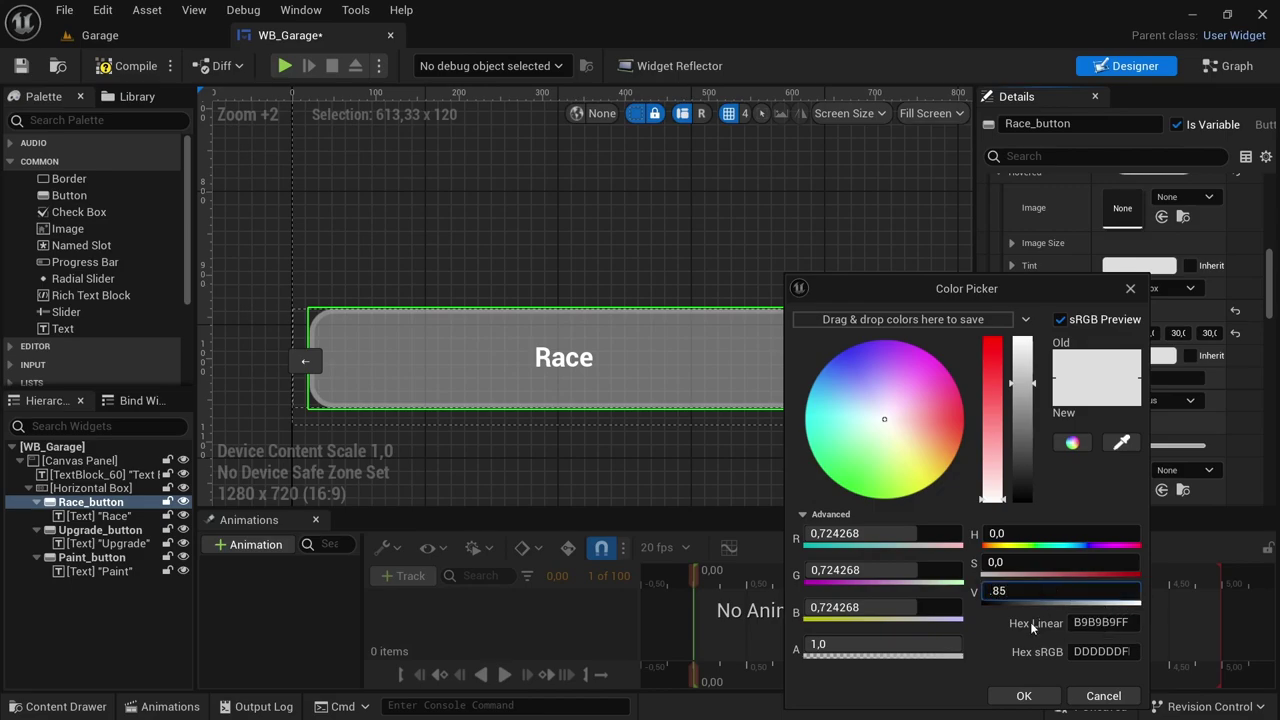
key("Return")
left_click(1024, 697)
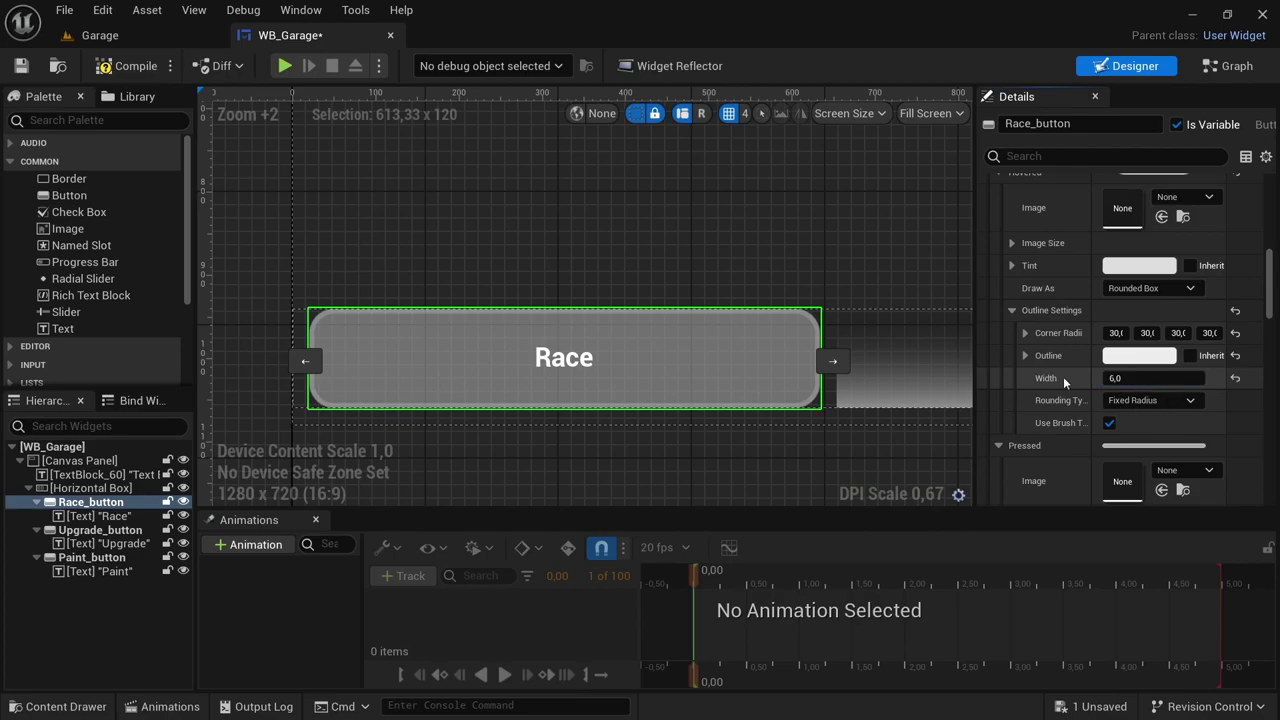
Set the pressed corner radii to 30 and lighten its outline colour to V 0.85
scroll(1063, 376, "down", 5)
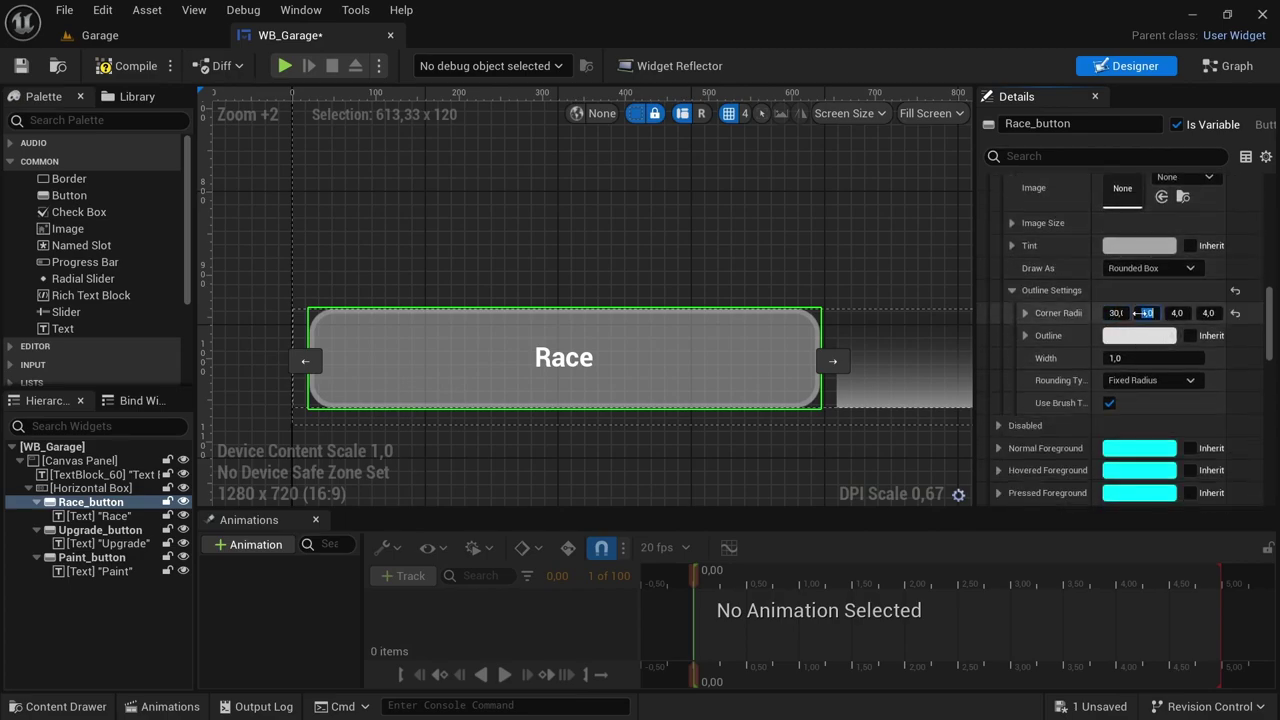
type("03")
key("Tab")
type("30")
left_click(1150, 335)
left_click(1066, 590)
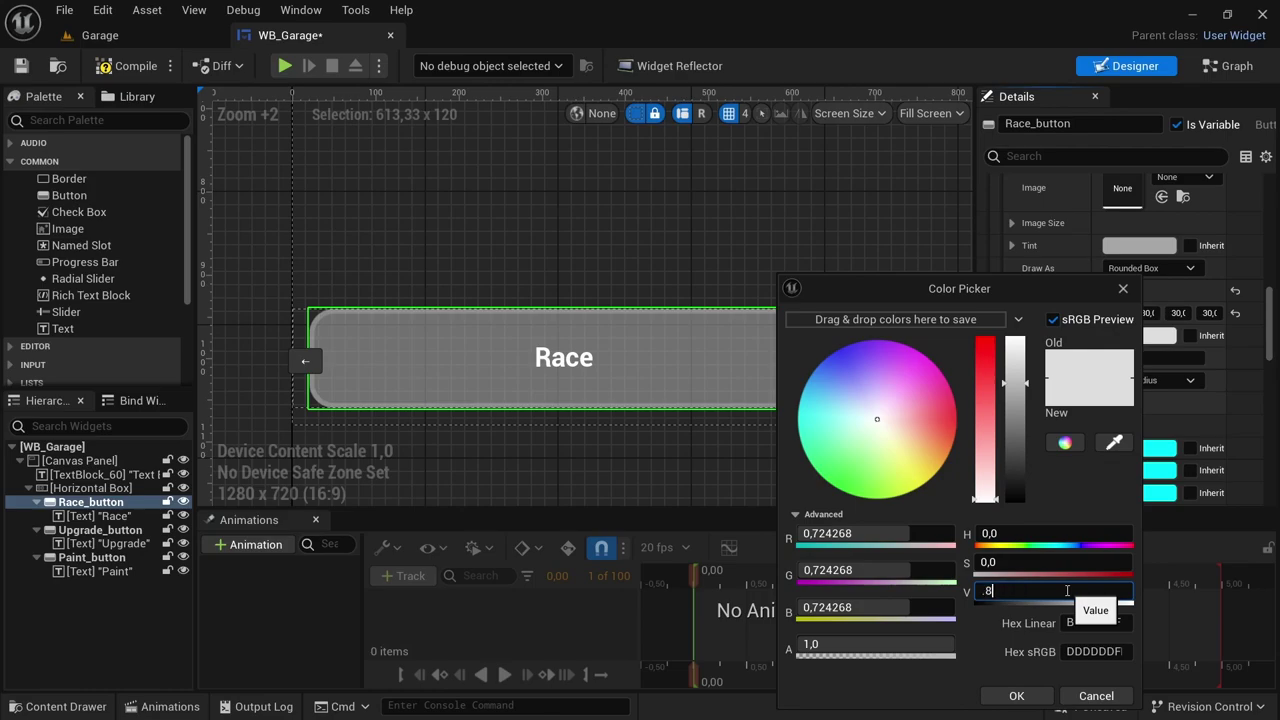
type(".85")
key("Return")
left_click(1016, 695)
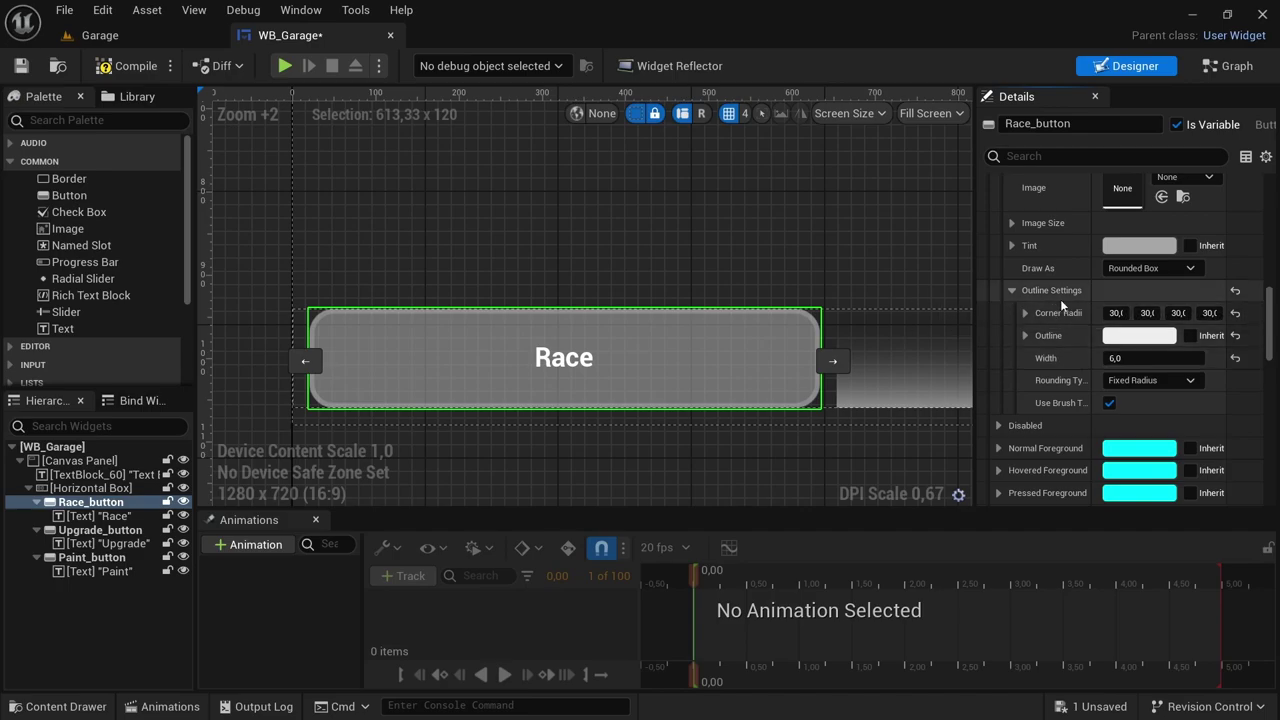
Select the Race text label and centre-justify it
scroll(660, 268, "down", 4)
scroll(655, 281, "up", 3)
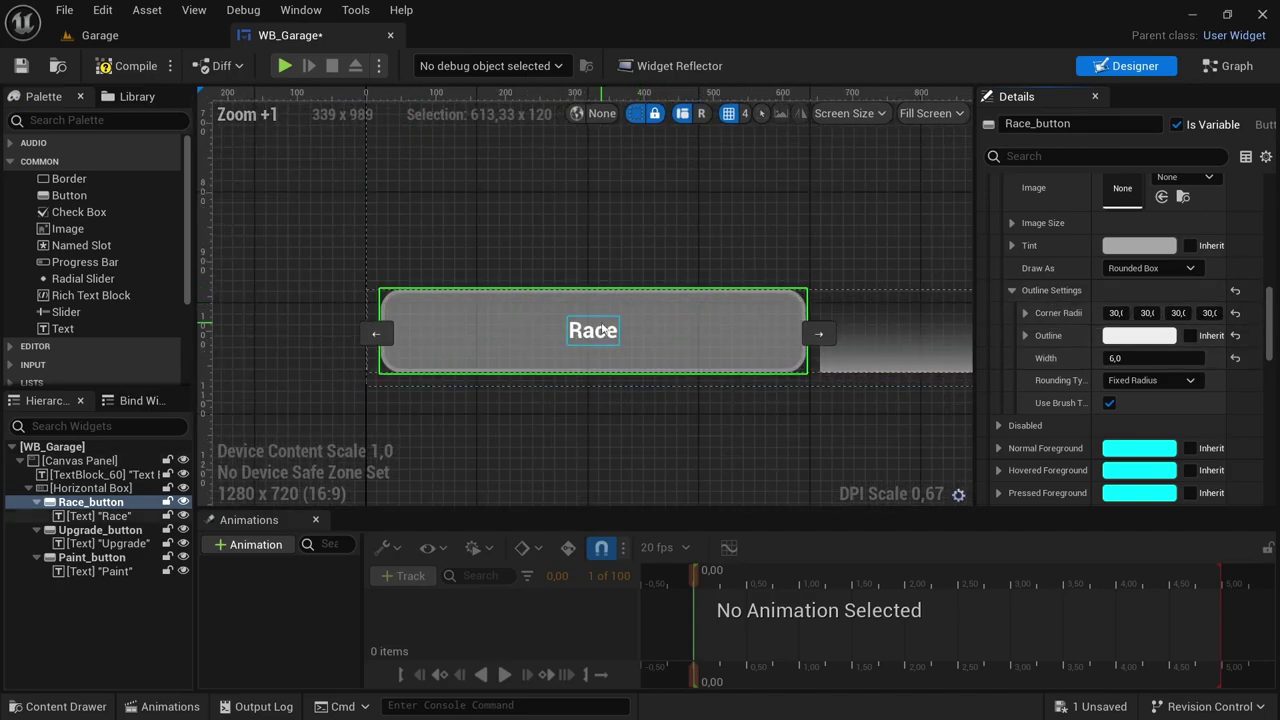
left_click(600, 333)
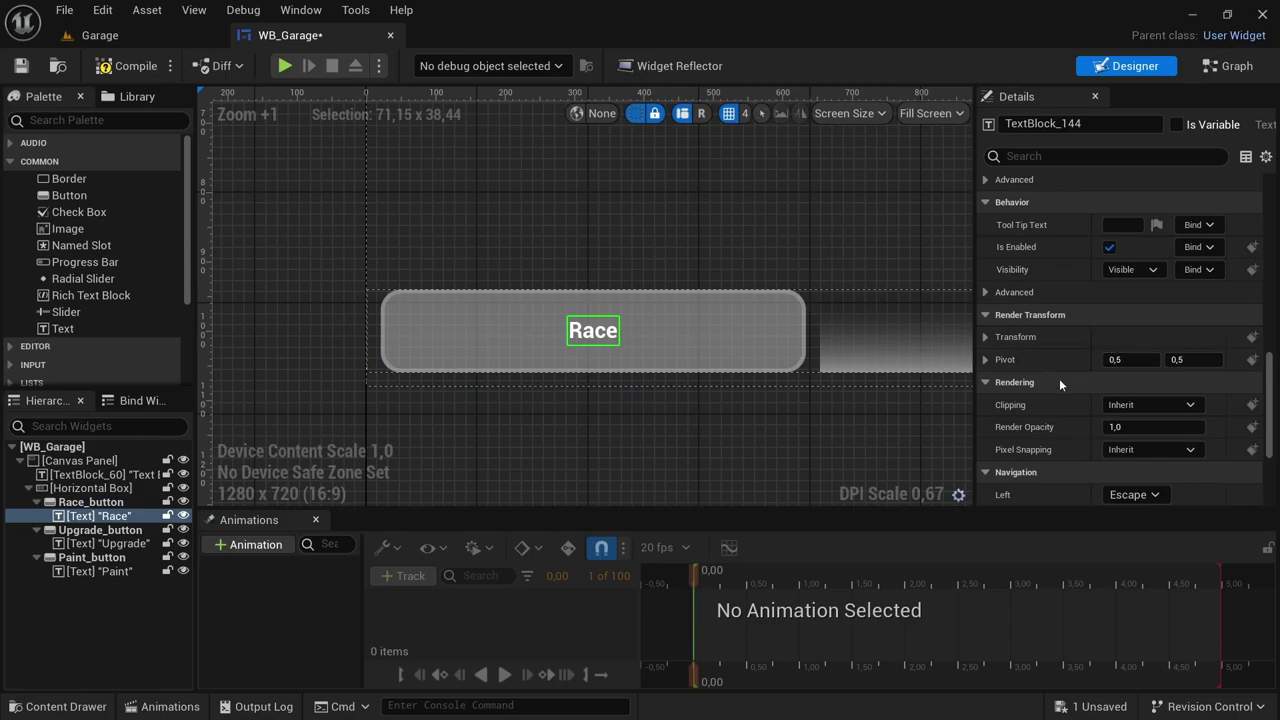
scroll(1058, 325, "up", 6)
scroll(1060, 250, "up", 3)
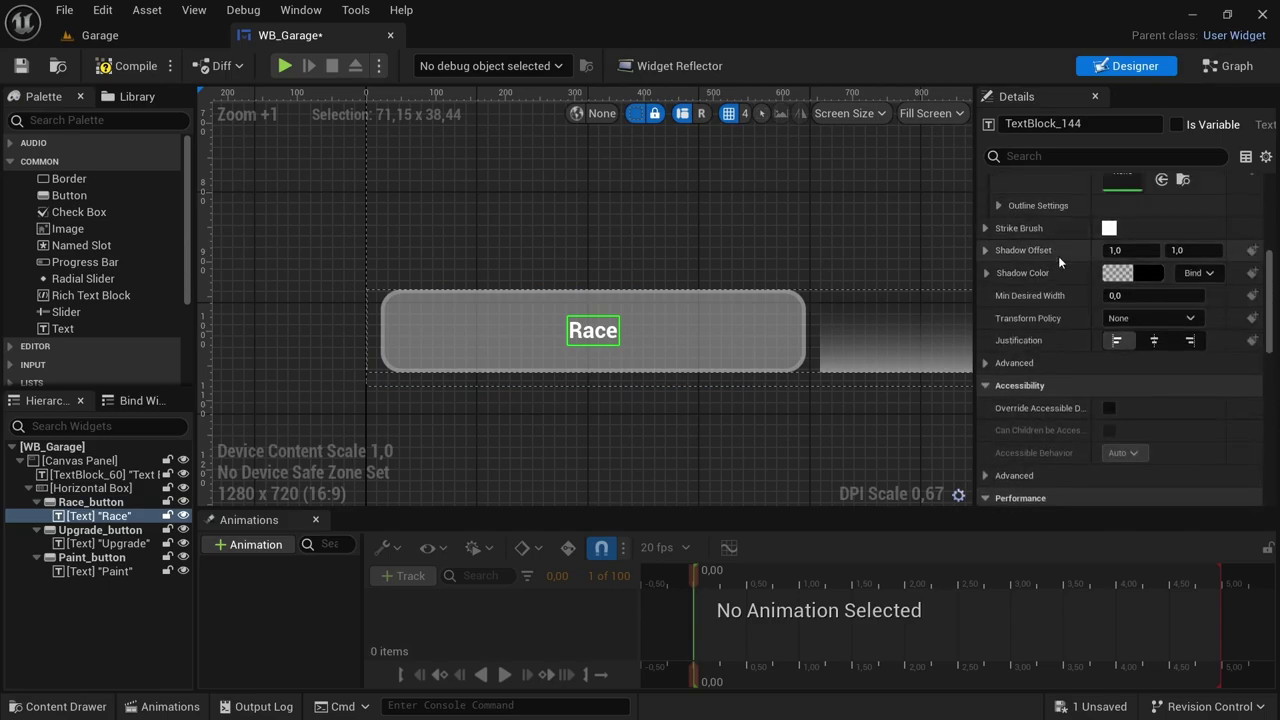
left_click(1154, 341)
Give the Race label font size 30 in the nasalization font
scroll(1090, 356, "up", 5)
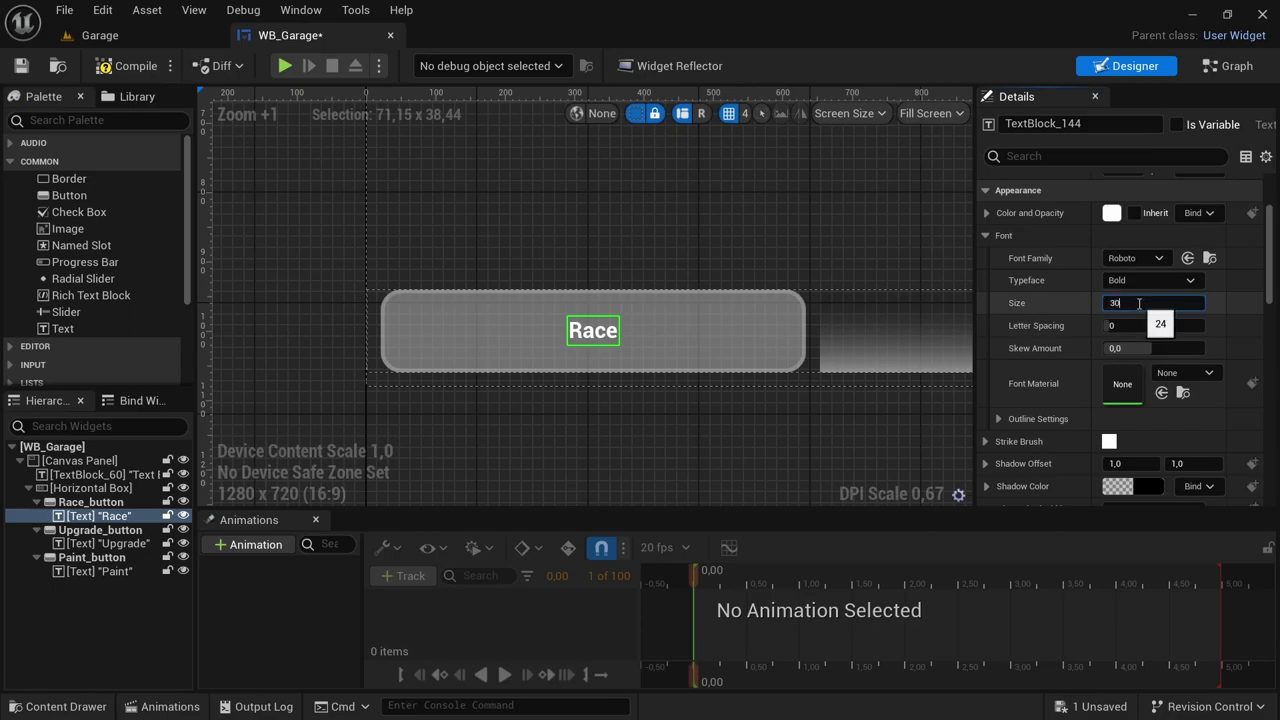
left_click(1133, 259)
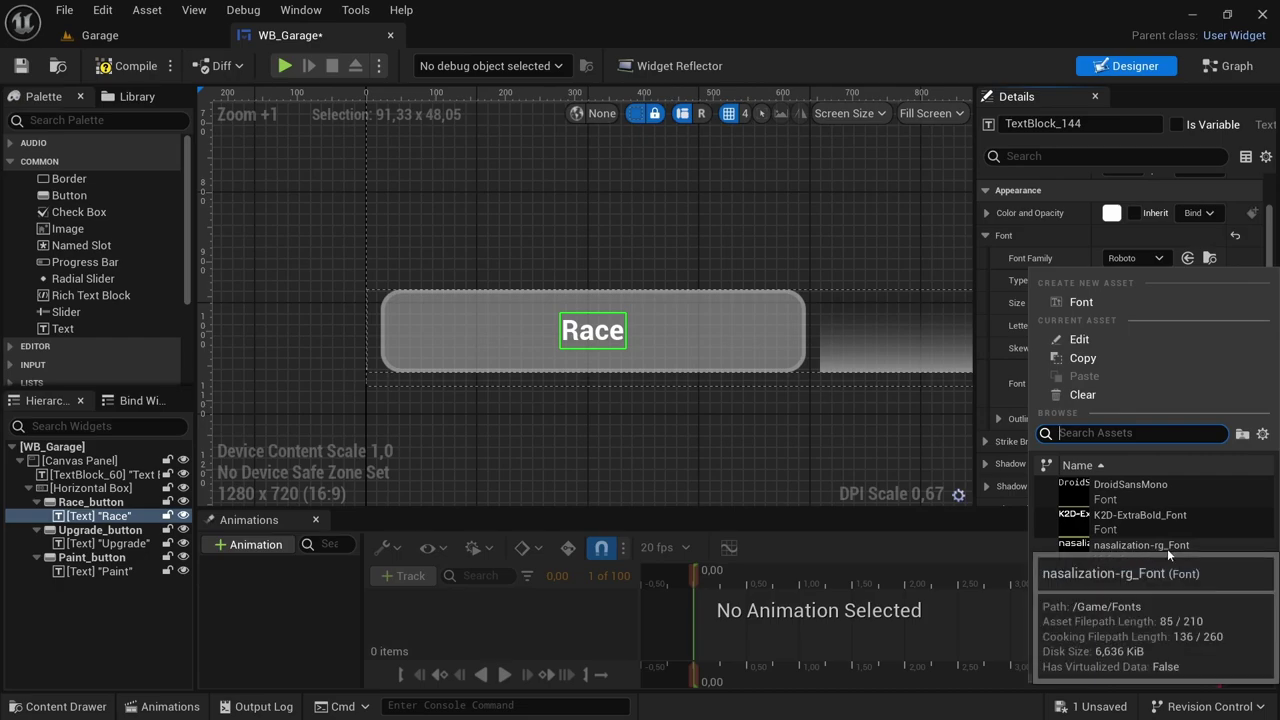
key("Escape")
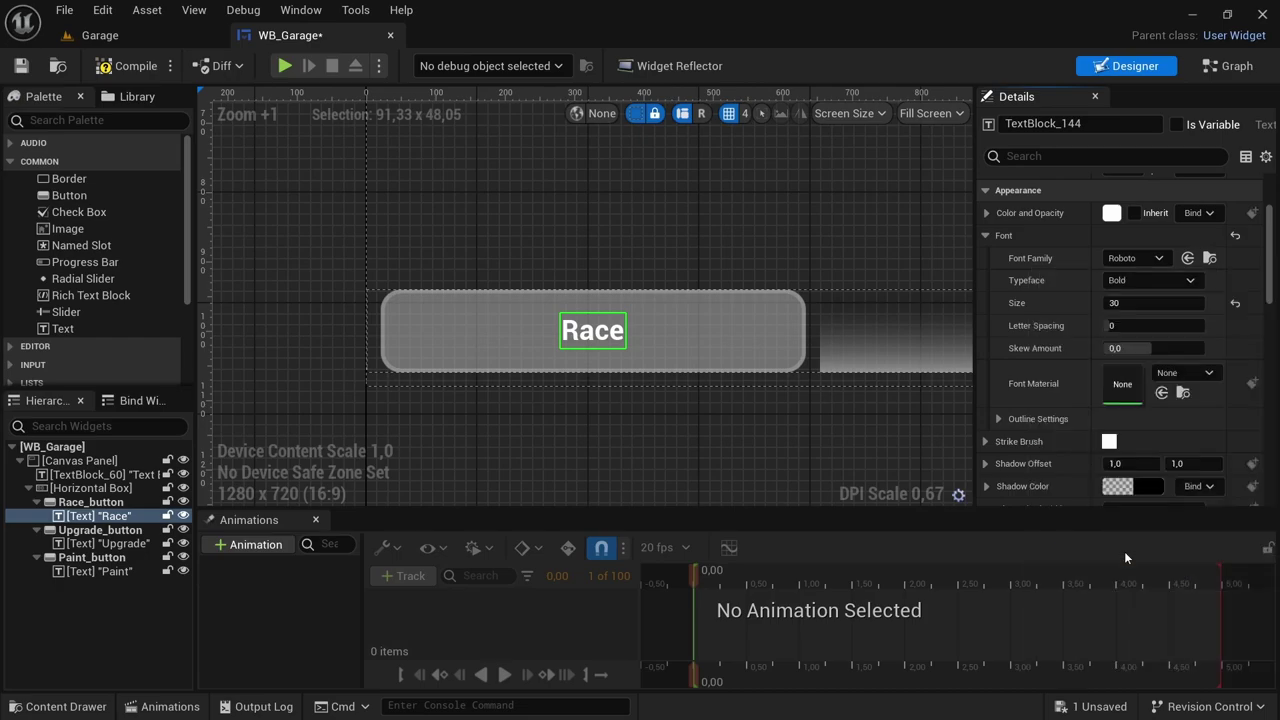
left_click(1124, 287)
scroll(696, 274, "down", 6)
scroll(660, 309, "up", 3)
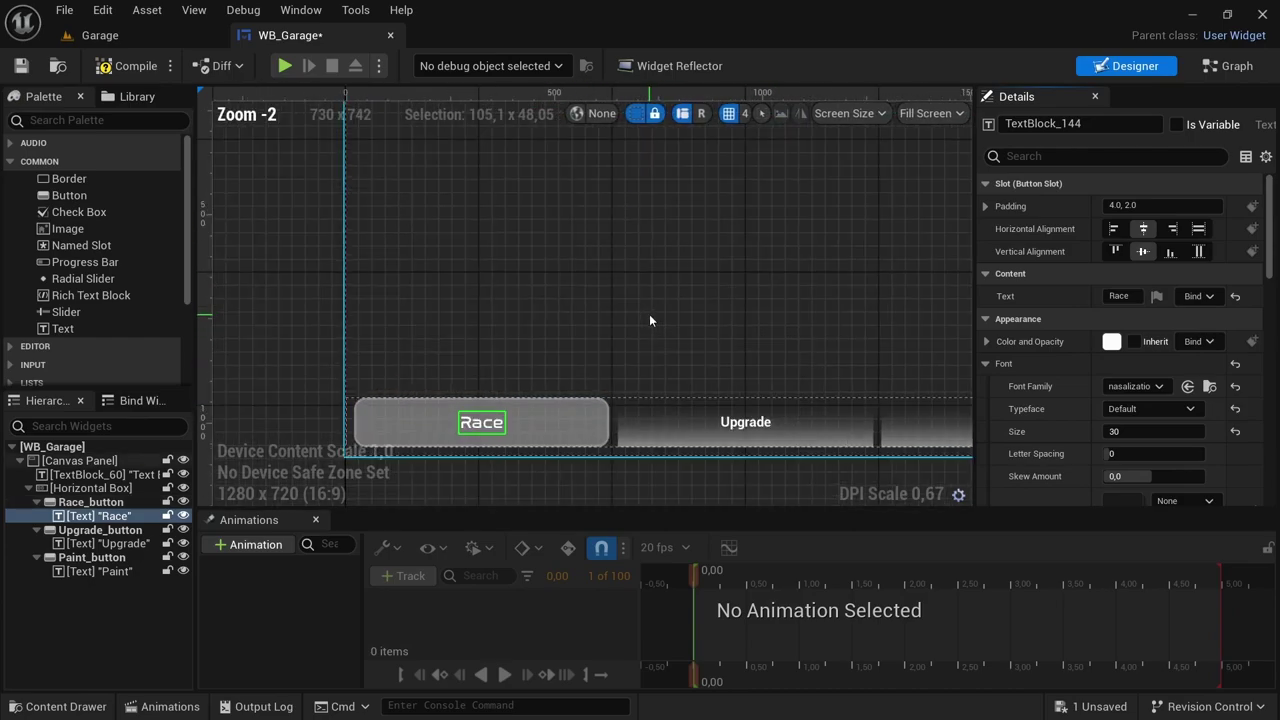
scroll(601, 298, "down", 1)
Compile and save WB_Garage, then switch to its Event Graph
left_click(572, 418)
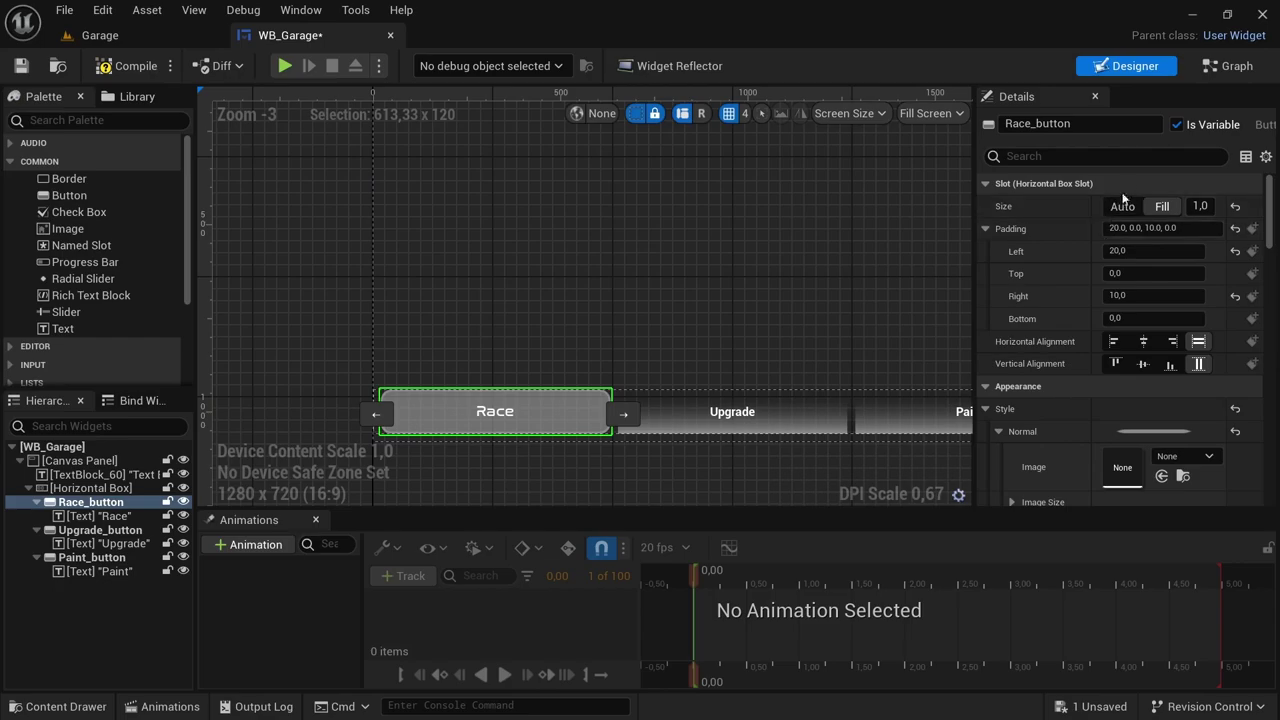
left_click(125, 66)
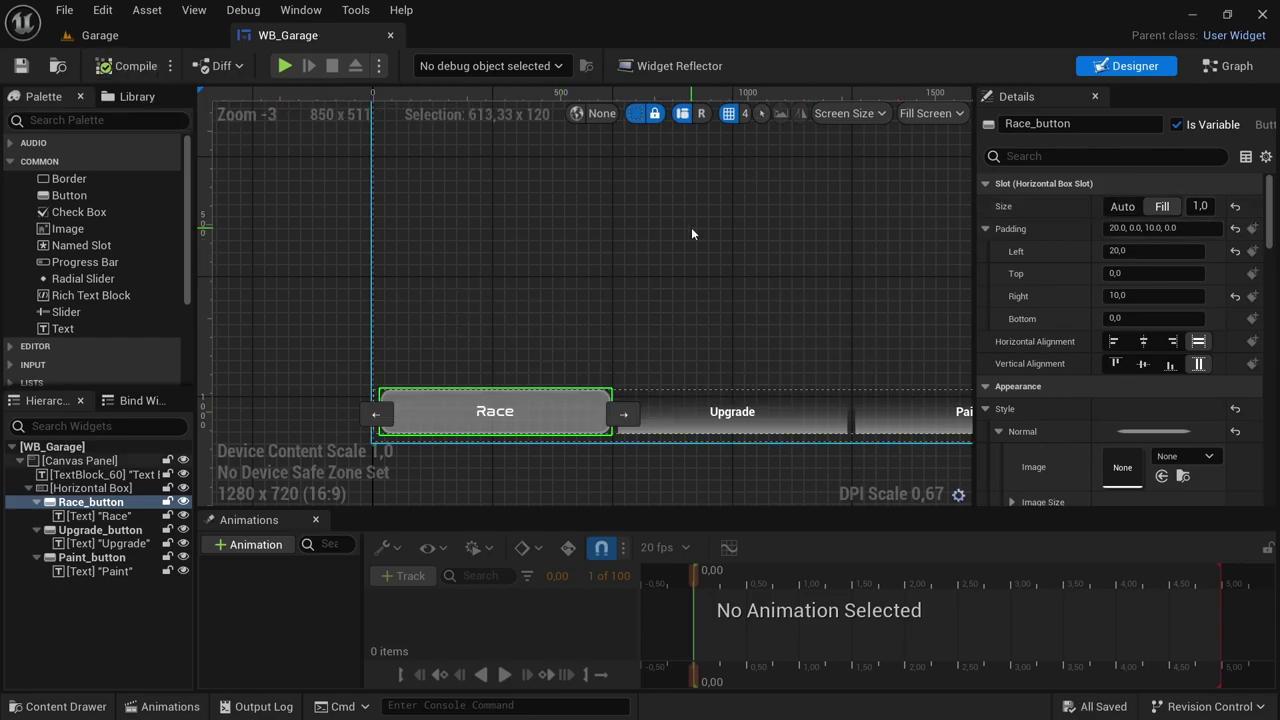
left_click(1236, 66)
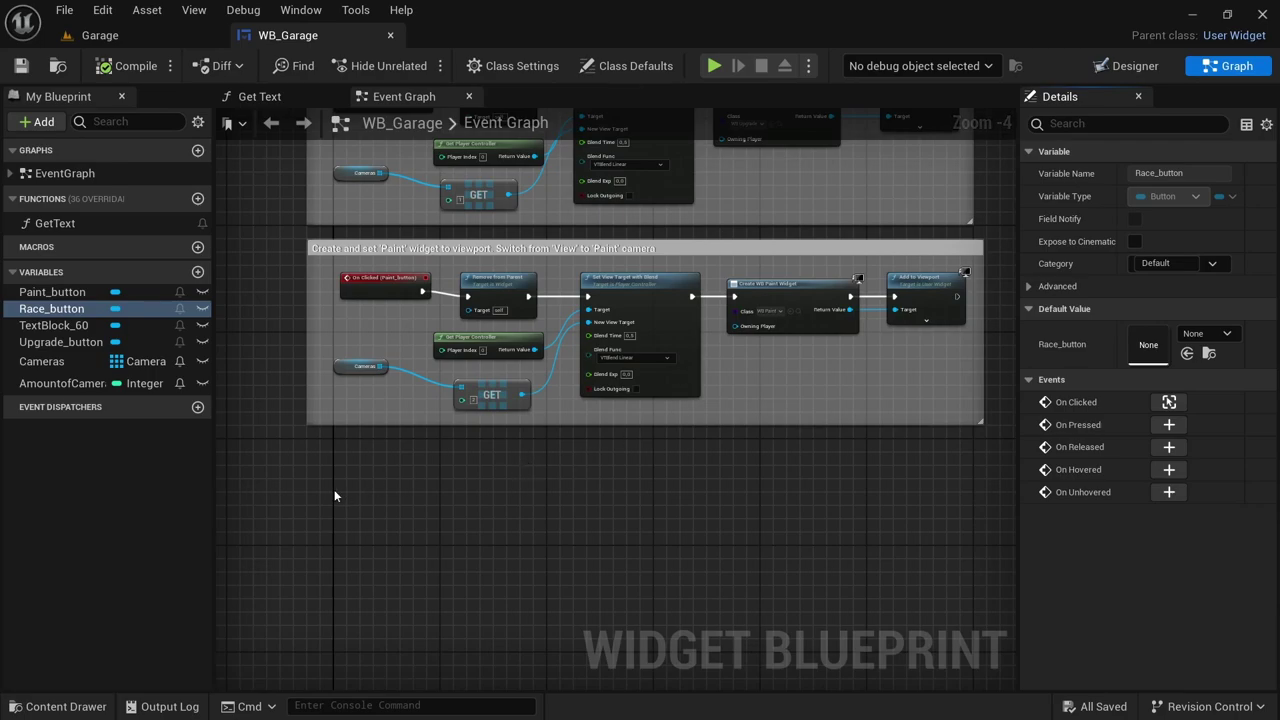
Place a Race Button reference and add its On Hovered and On Unhovered events
scroll(335, 495, "up", 1)
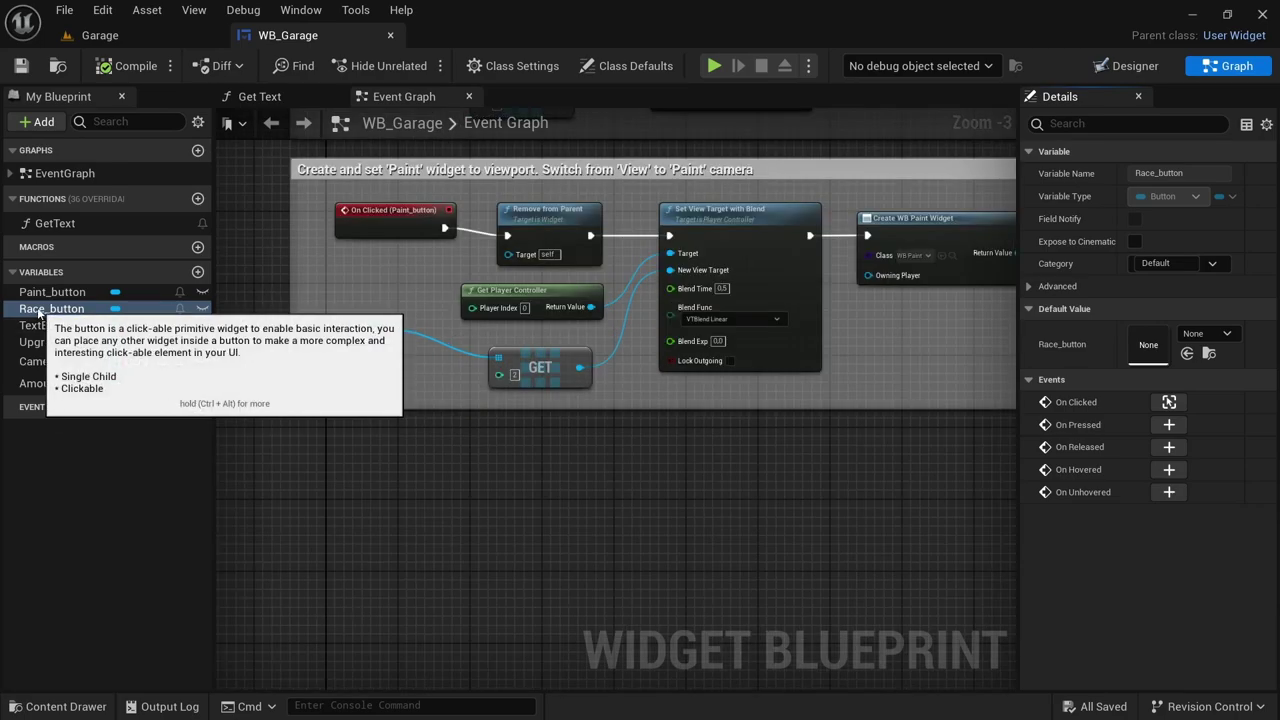
left_click_drag(40, 312, 345, 485, "ctrl")
scroll(345, 485, "up", 3)
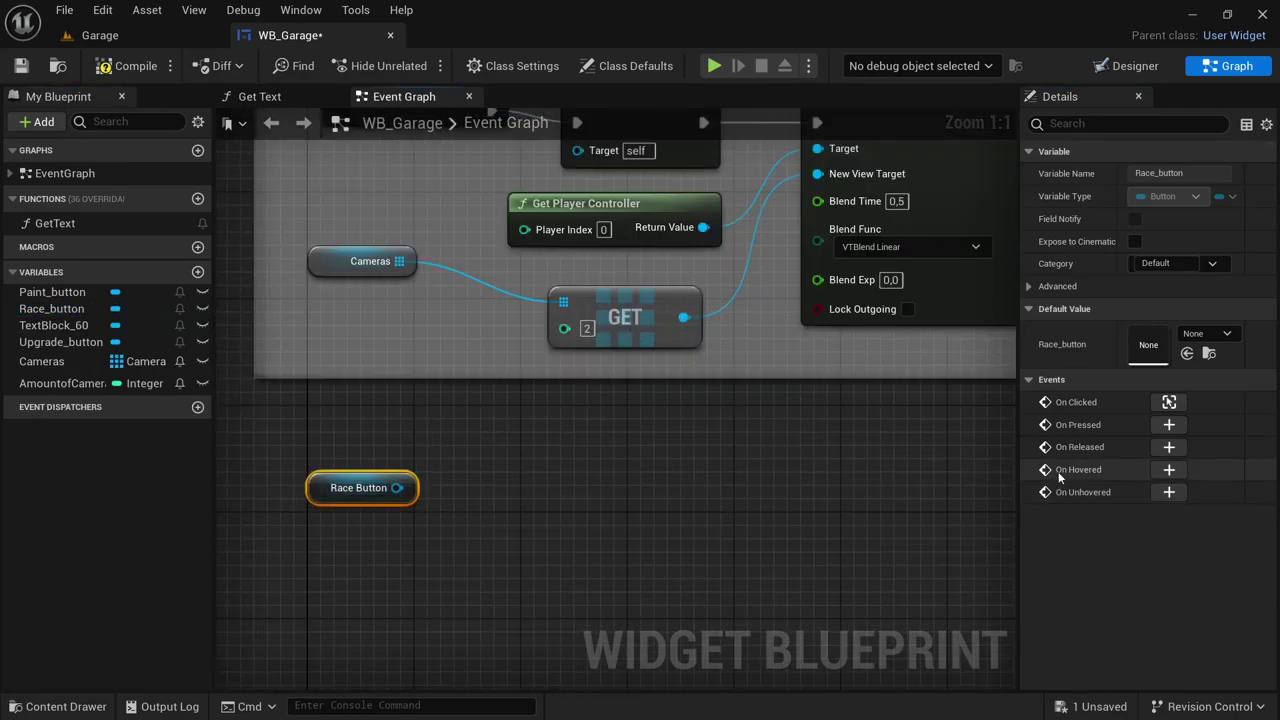
left_click(1168, 472)
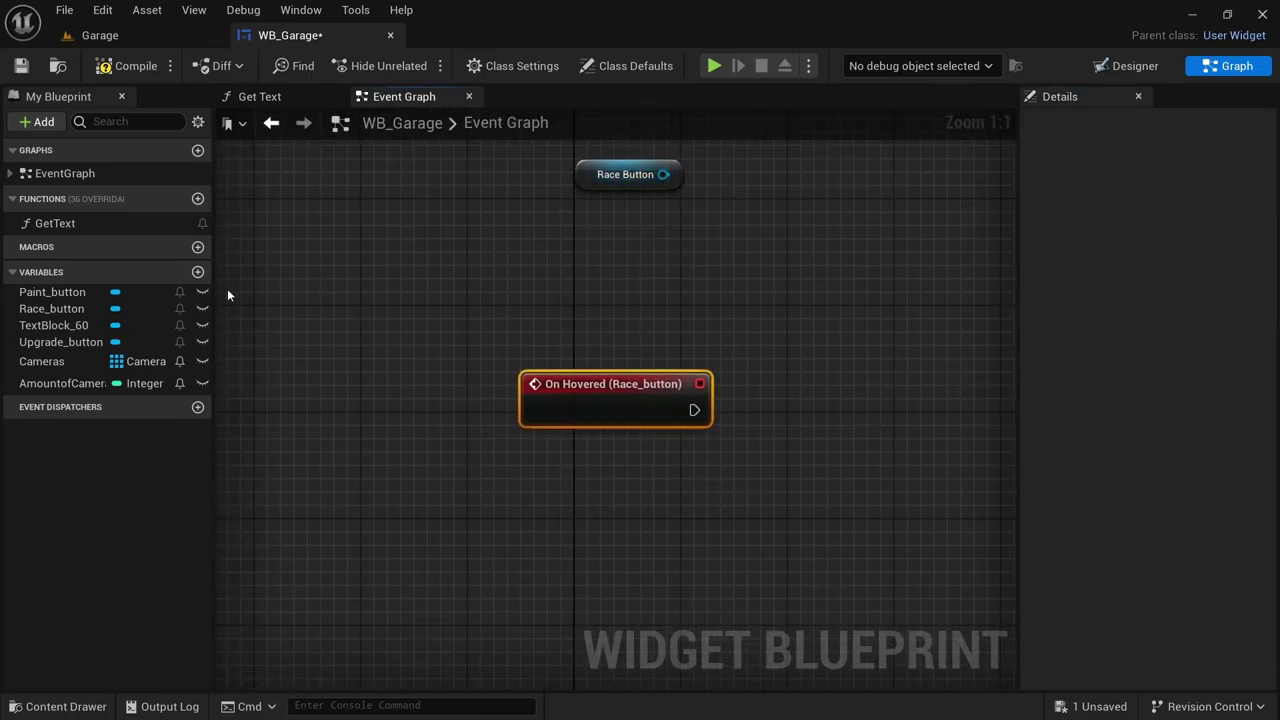
left_click(55, 294)
left_click(50, 309)
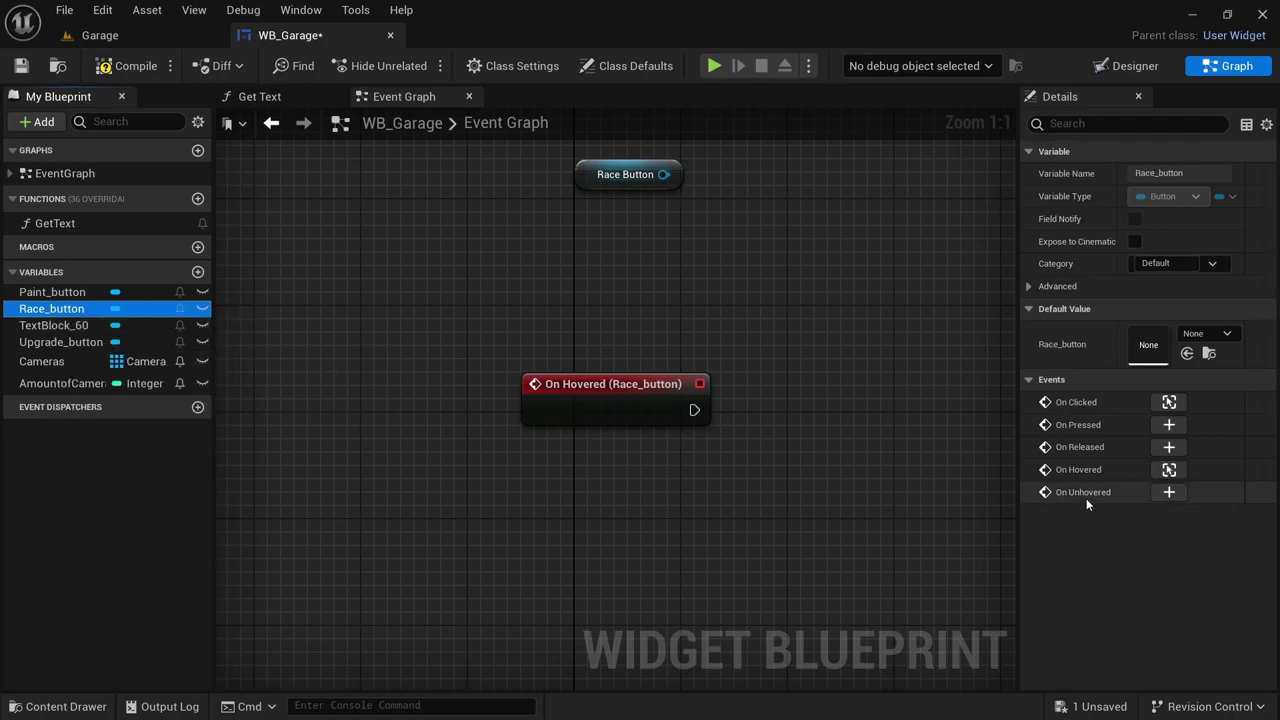
left_click(1168, 492)
Move the Race Button node between the events; add, then delete, an Is Hovered node
scroll(604, 308, "down", 4)
left_click_drag(606, 284, 601, 430)
scroll(601, 430, "up", 4)
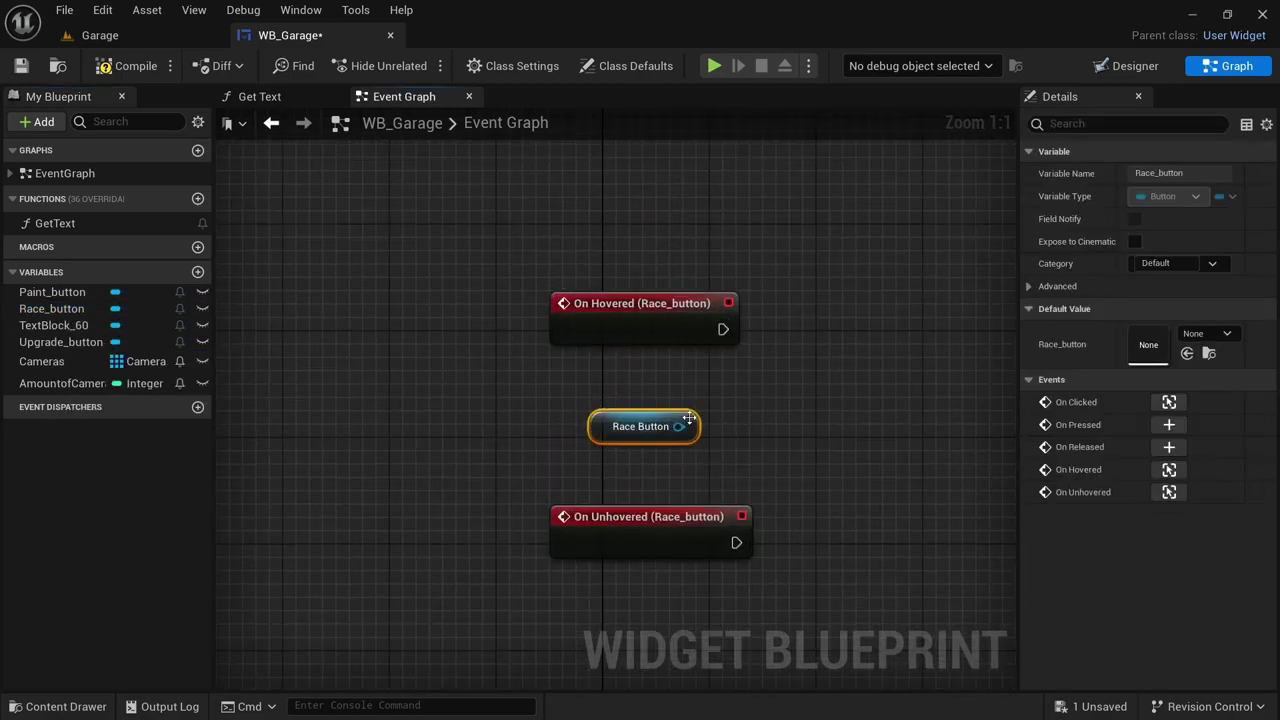
left_click_drag(681, 426, 795, 403)
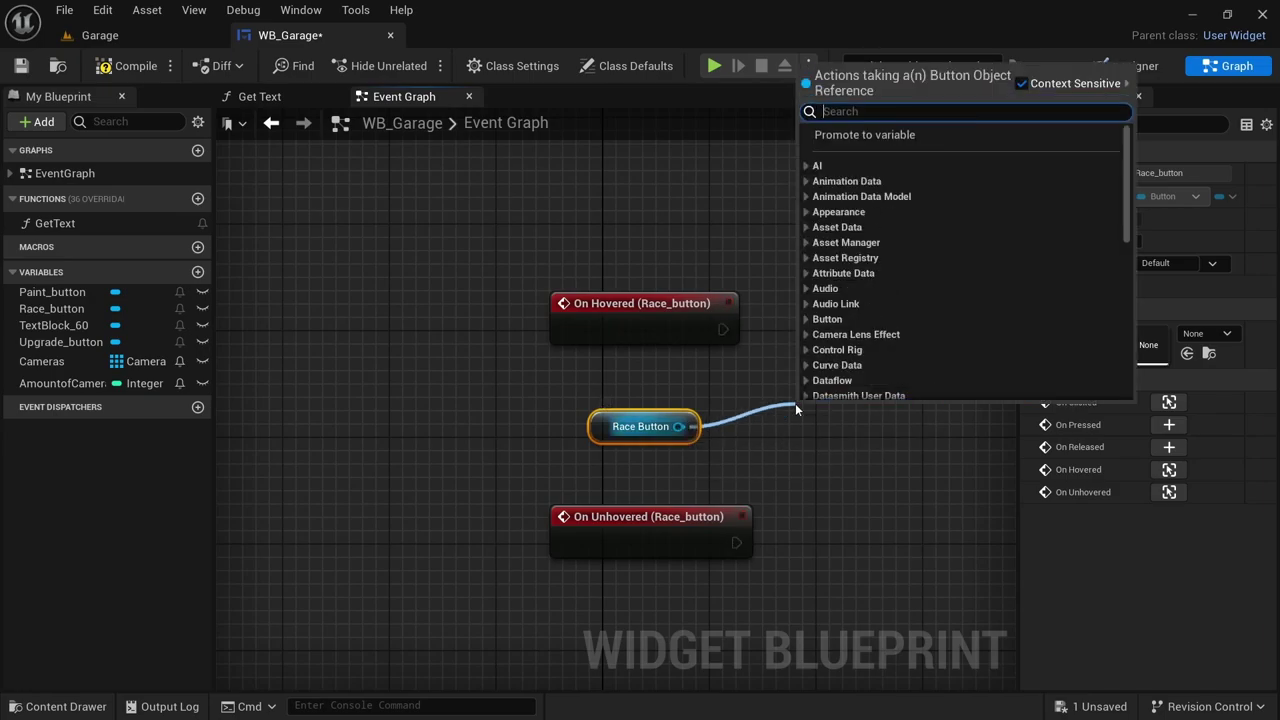
type("is hover")
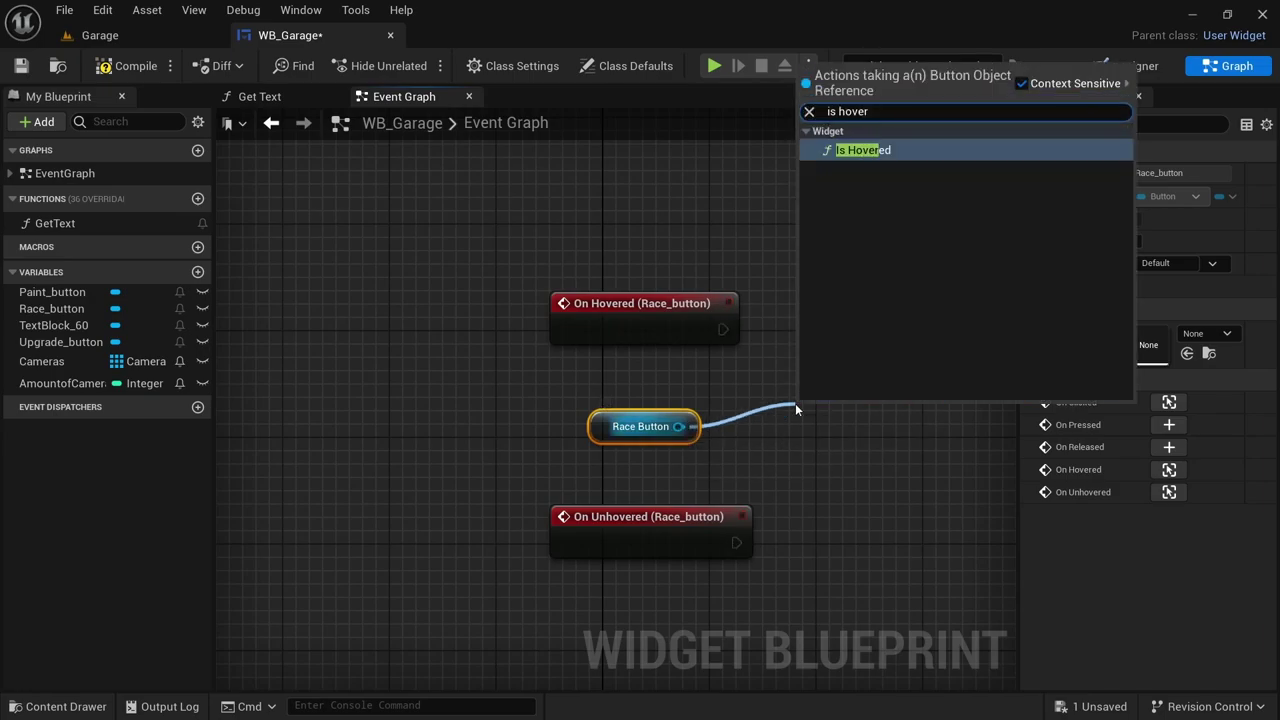
type("e")
left_click(908, 148)
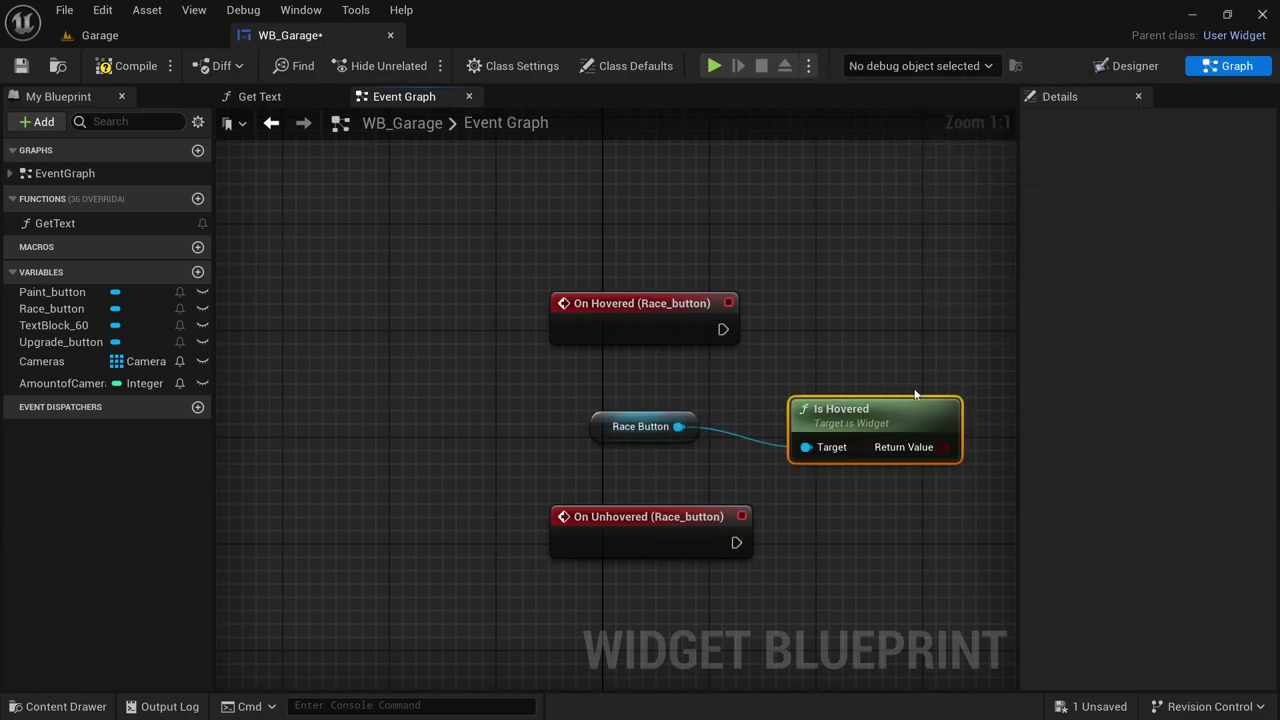
right_click_drag(914, 378, 793, 363)
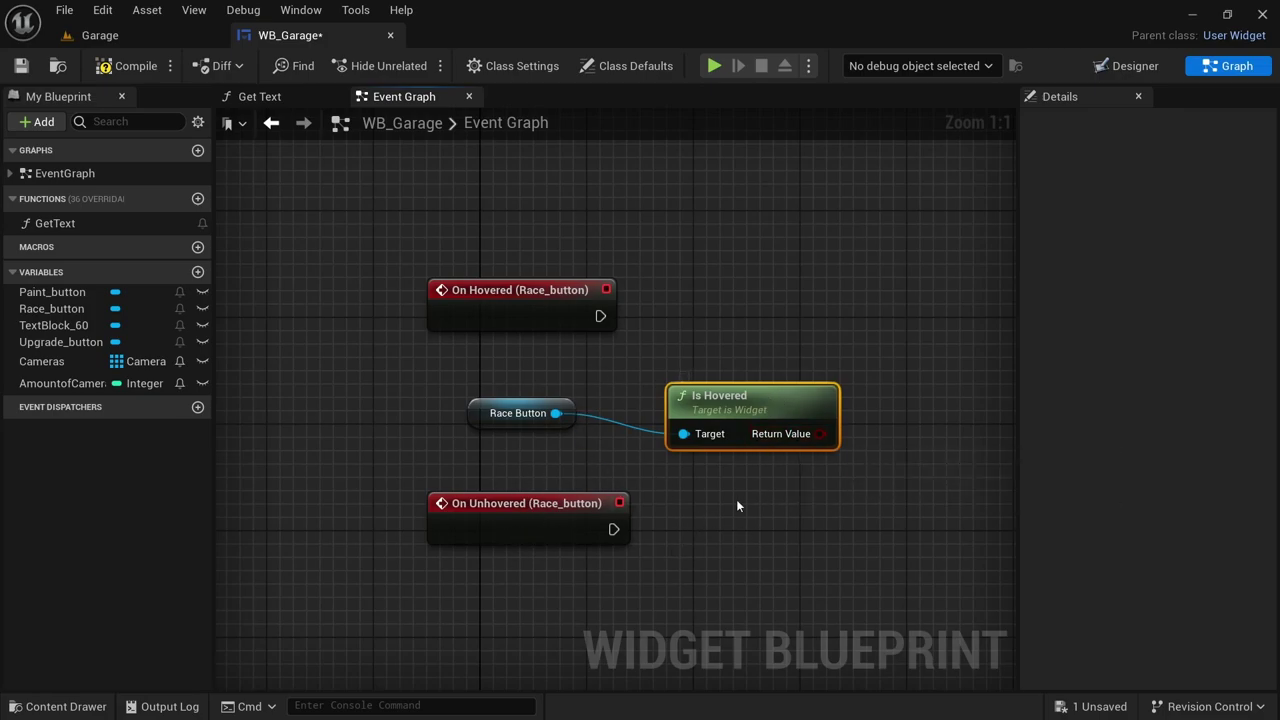
key("Delete")
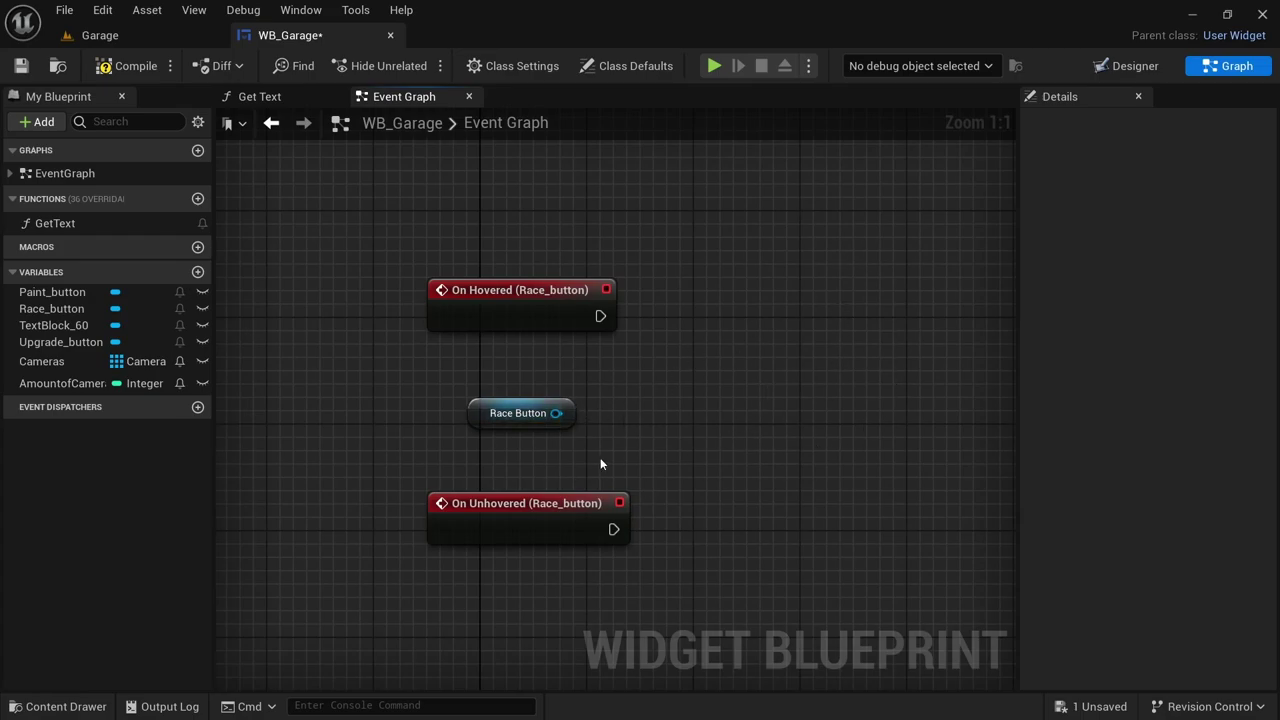
Add a Set Render Scale node on Race Button with Scale promoted to EnlargeScale
left_click_drag(558, 413, 729, 343)
type("scale")
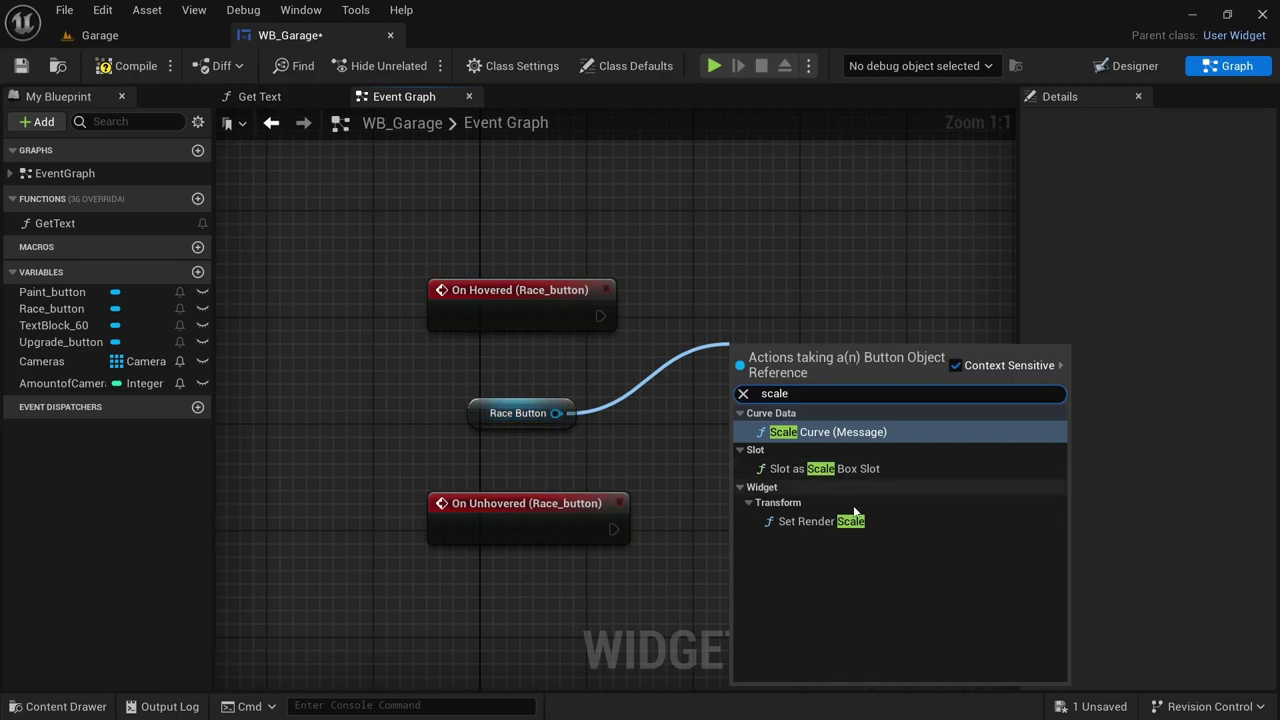
left_click(806, 521)
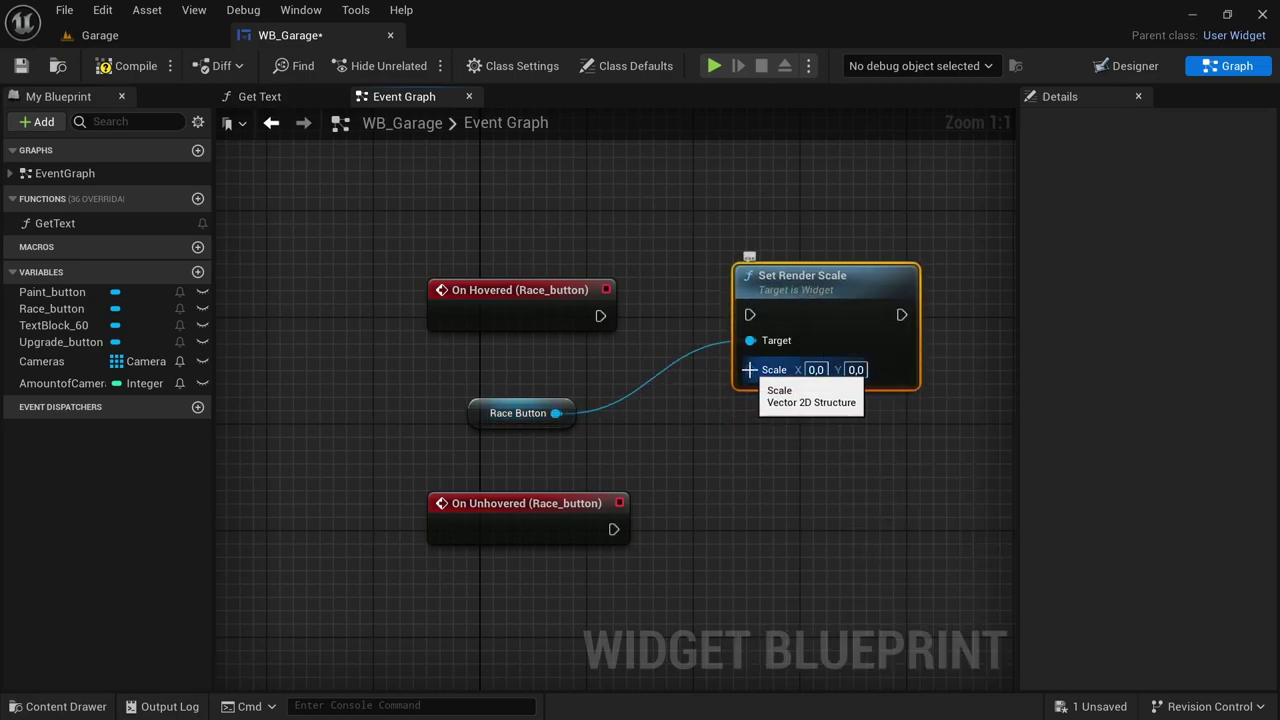
left_click_drag(748, 371, 600, 367)
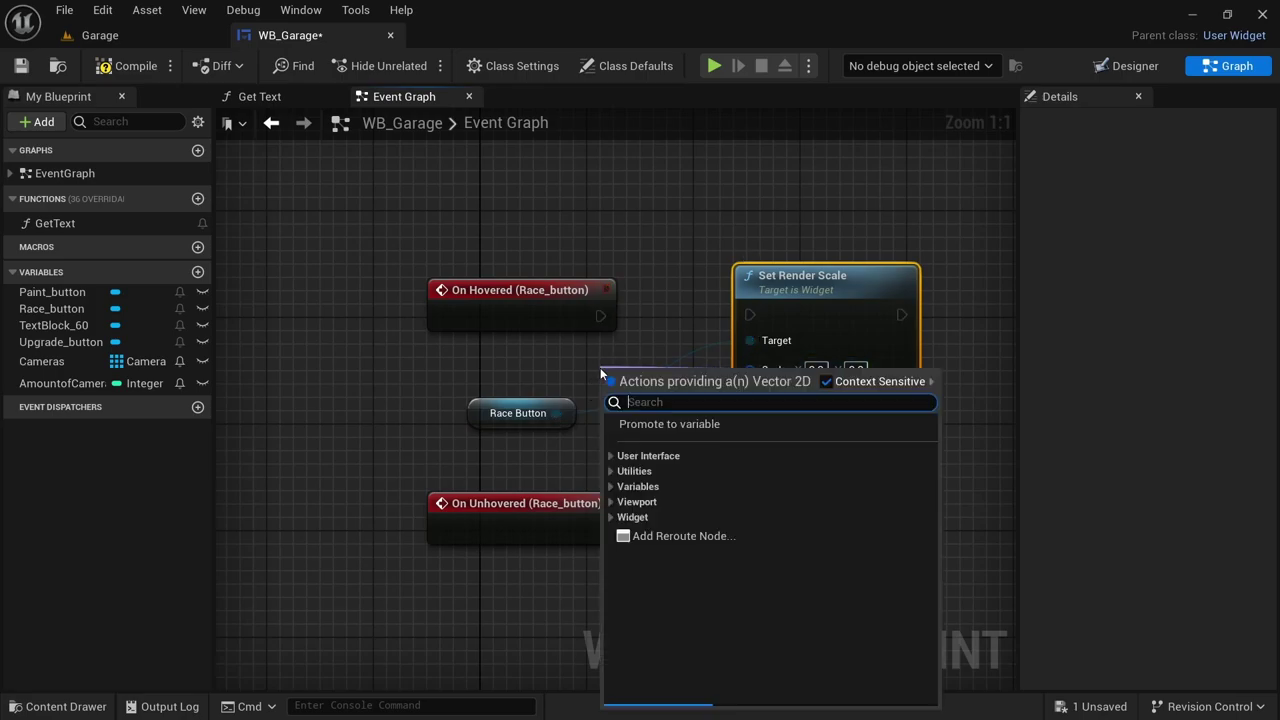
left_click(674, 440)
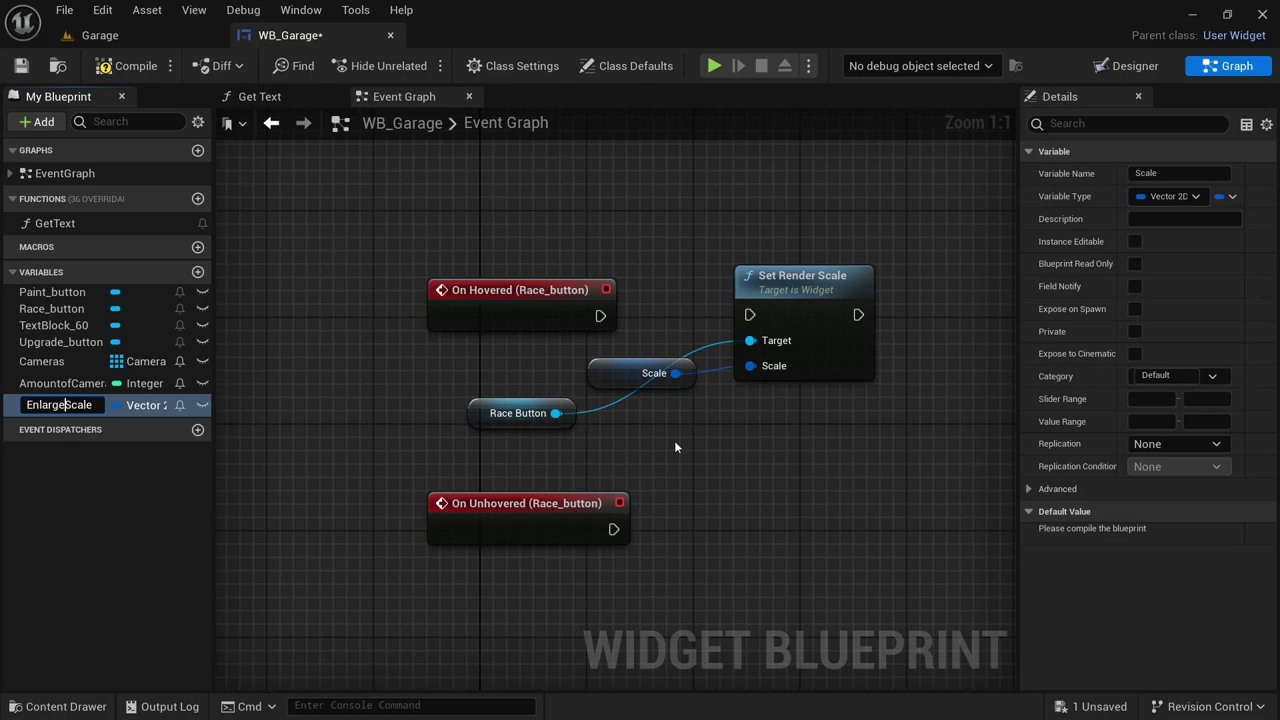
type("Enlarge")
key("Return")
left_click_drag(596, 381, 489, 368)
Duplicate it with Scale promoted to NormalScale, wire both hover events, and save
left_click(770, 310)
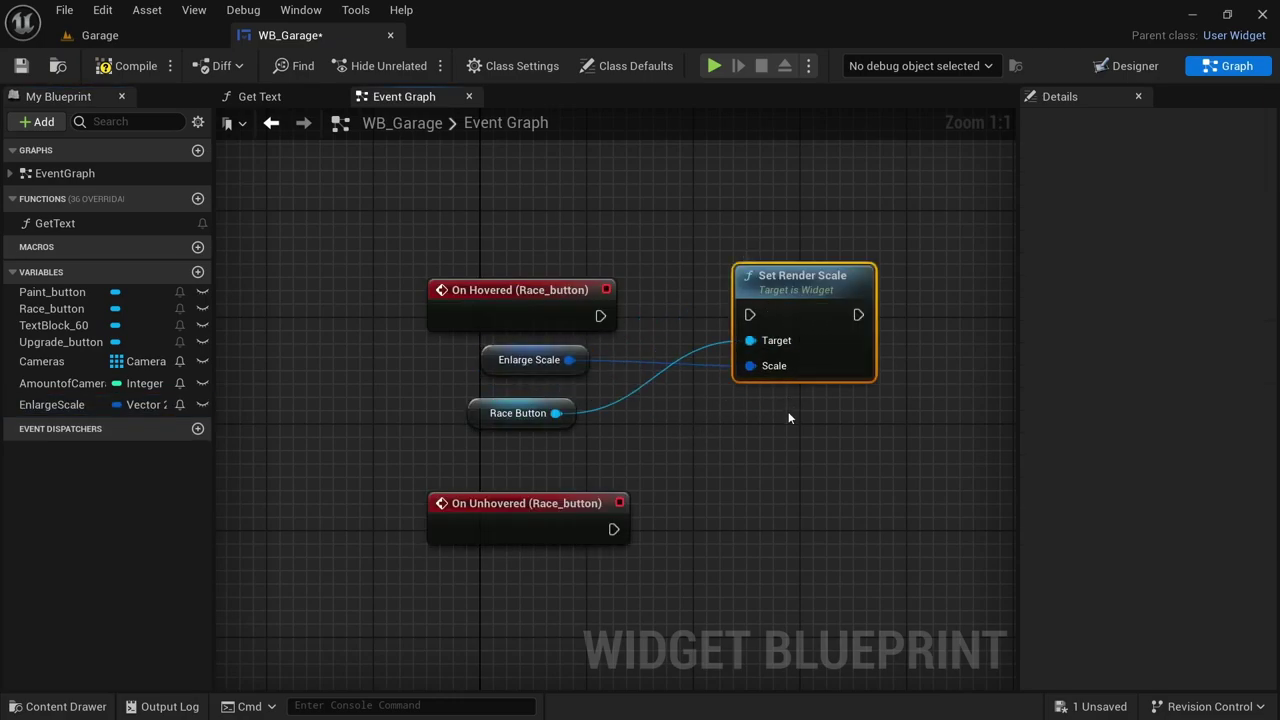
key("ctrl+d")
left_click_drag(860, 458, 812, 461)
left_click_drag(737, 548, 636, 586)
left_click(692, 318)
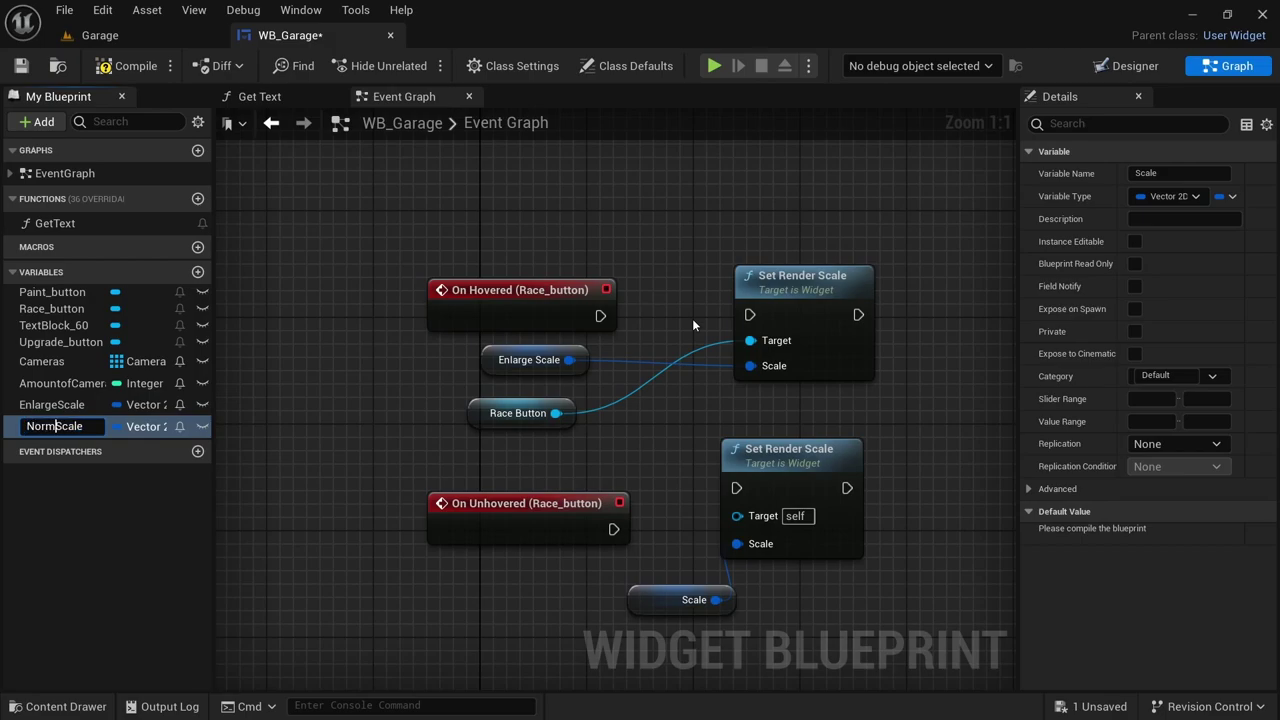
key("Return")
left_click_drag(613, 529, 736, 488)
left_click_drag(600, 316, 750, 316)
key("ctrl+s")
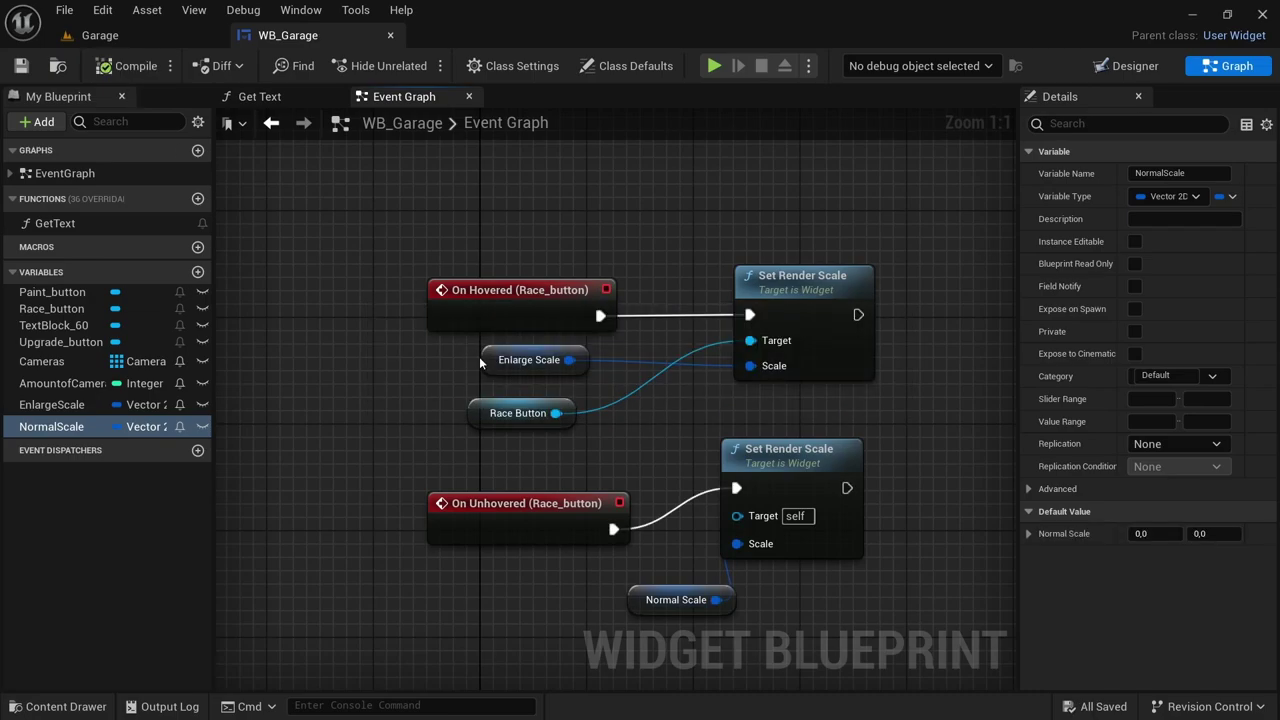
Set EnlargeScale defaults to 1,05 / 1,05 and NormalScale to 1 / 1
left_click(518, 362)
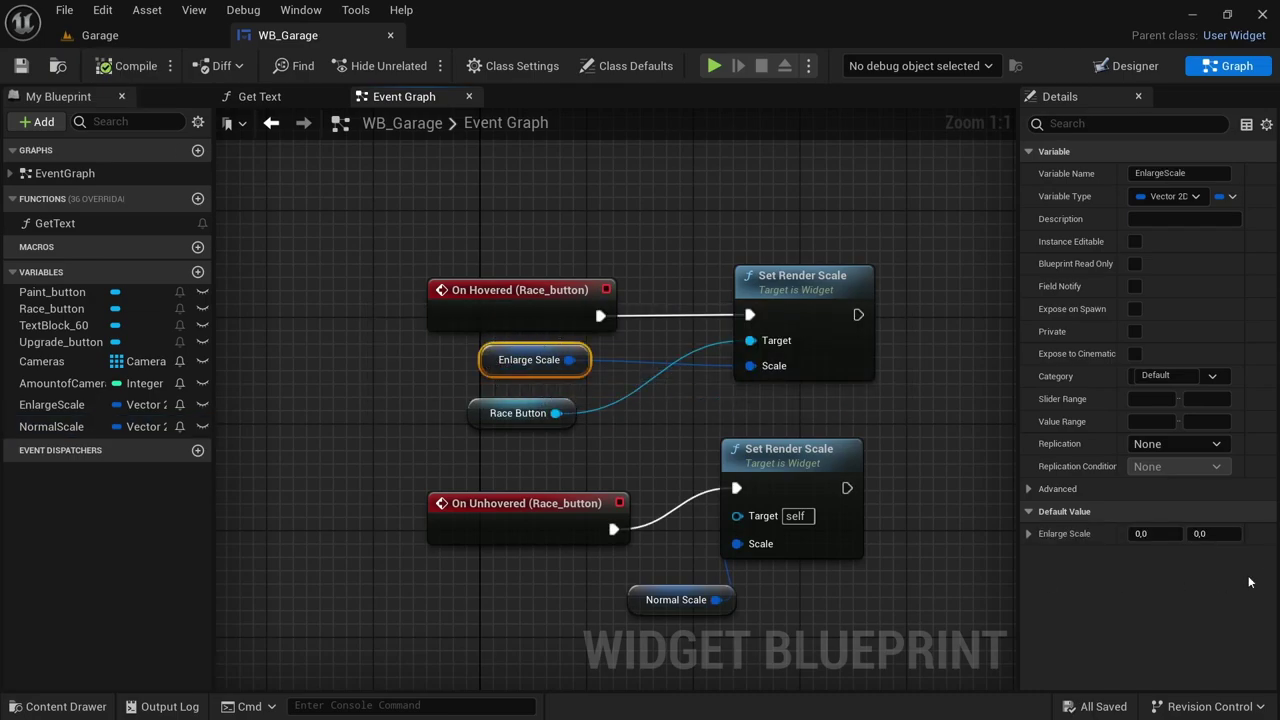
left_click(1152, 534)
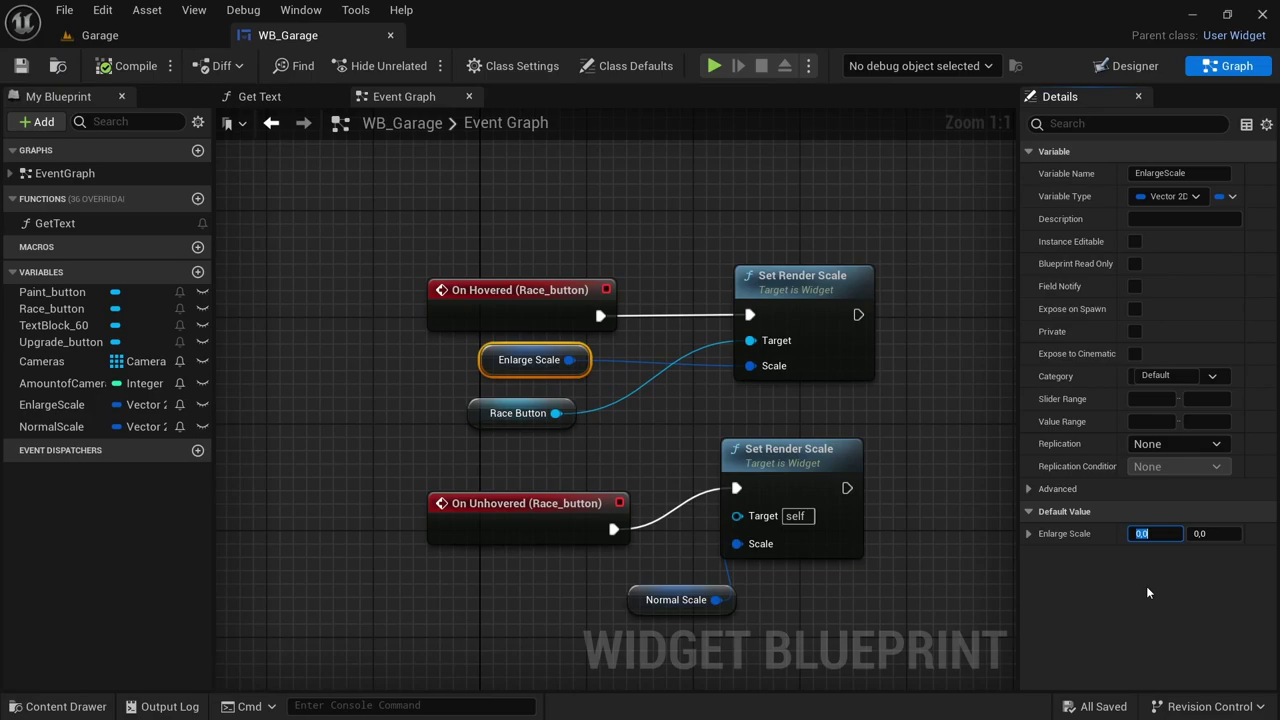
type("1,05")
key("Return")
left_click(1224, 537)
type("1,05")
key("Return")
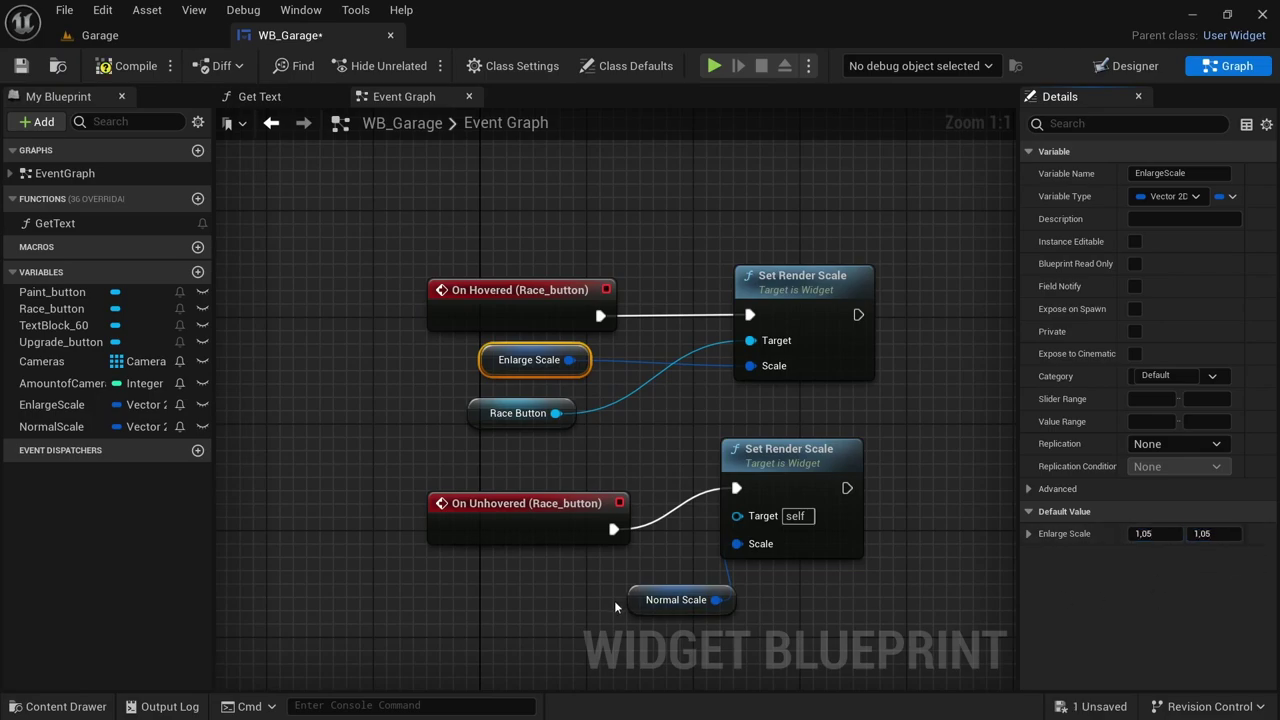
left_click(645, 599)
left_click(1155, 534)
type("1")
key("Tab")
type("1")
Tidy the layout of the Normal Scale, Race Button and On Unhovered nodes
left_click_drag(662, 600, 528, 574)
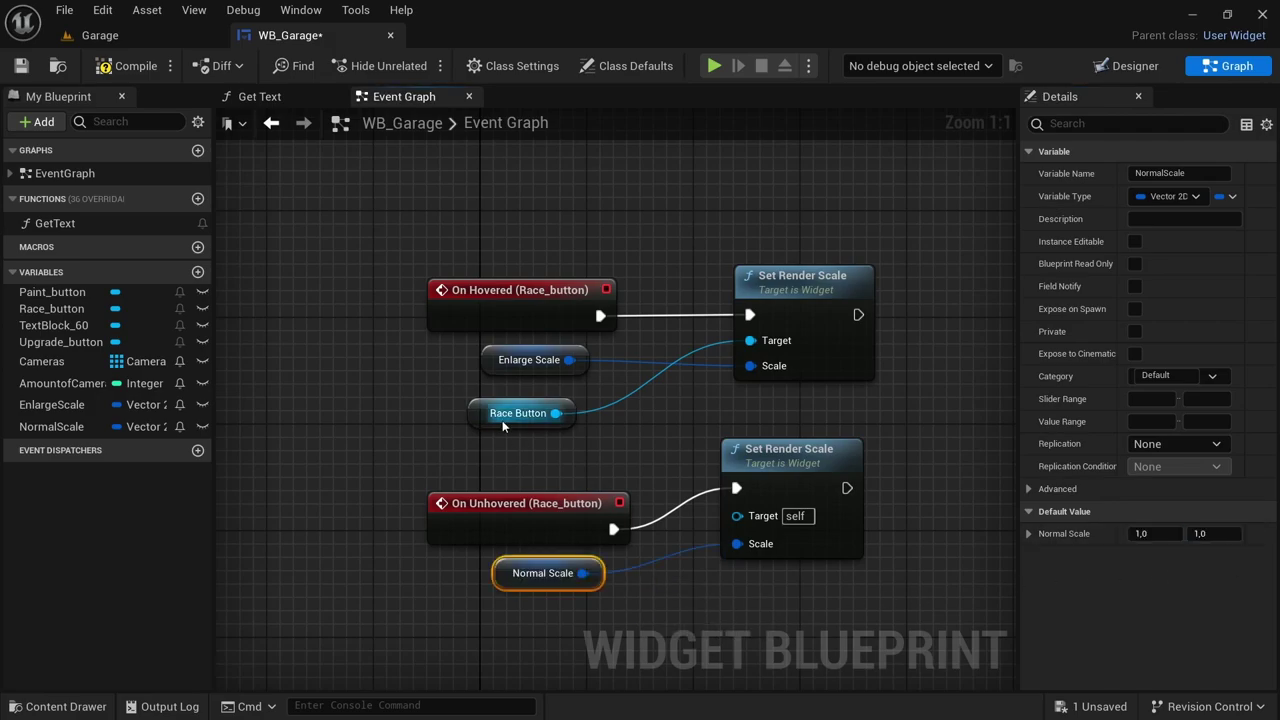
left_click(540, 413)
left_click_drag(545, 427, 559, 427)
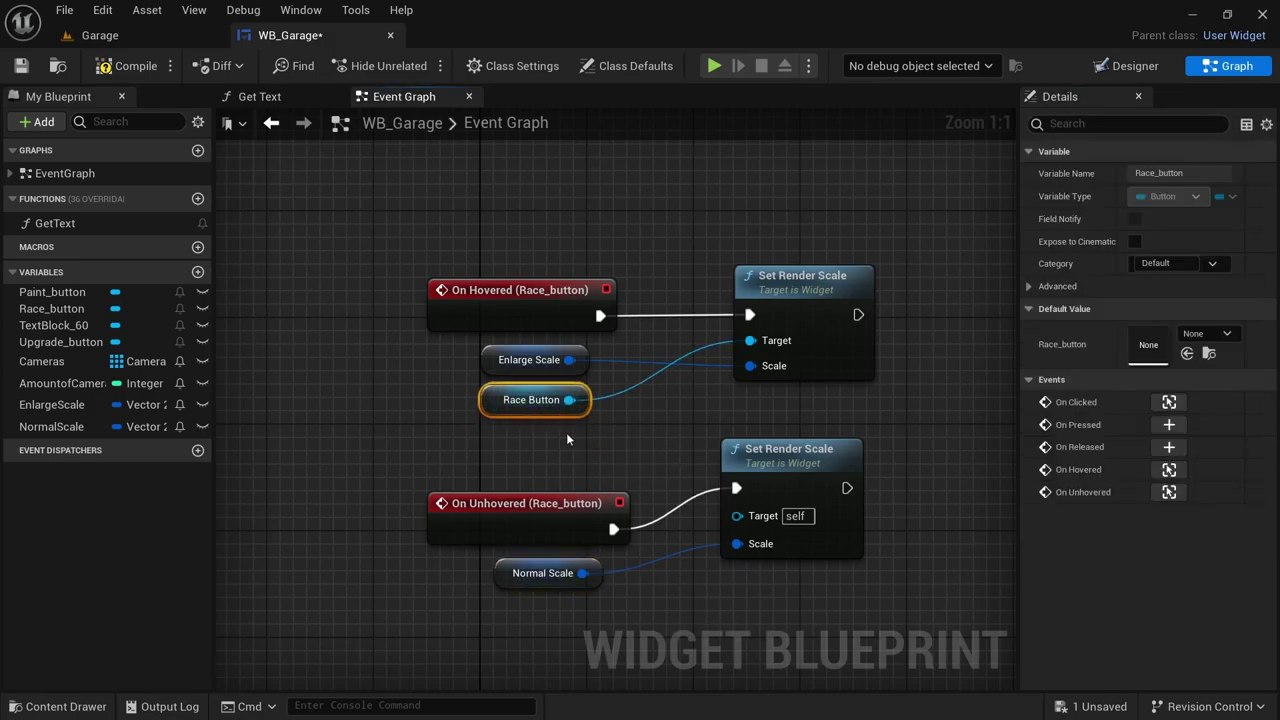
left_click_drag(557, 505, 557, 453)
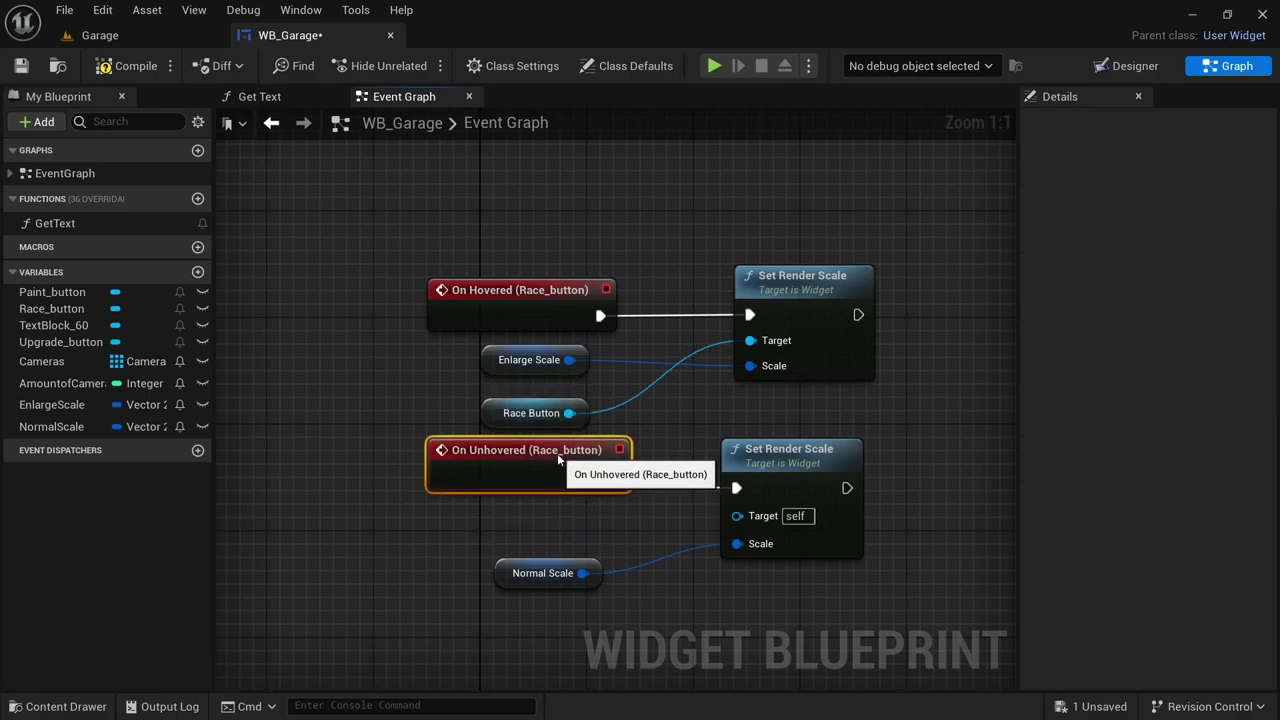
left_click(510, 572)
scroll(510, 572, "down", 1)
Wrap the hover nodes in a 'Change button scale' comment and save the blueprint
left_click_drag(380, 251, 882, 601)
type("c")
type("Change button")
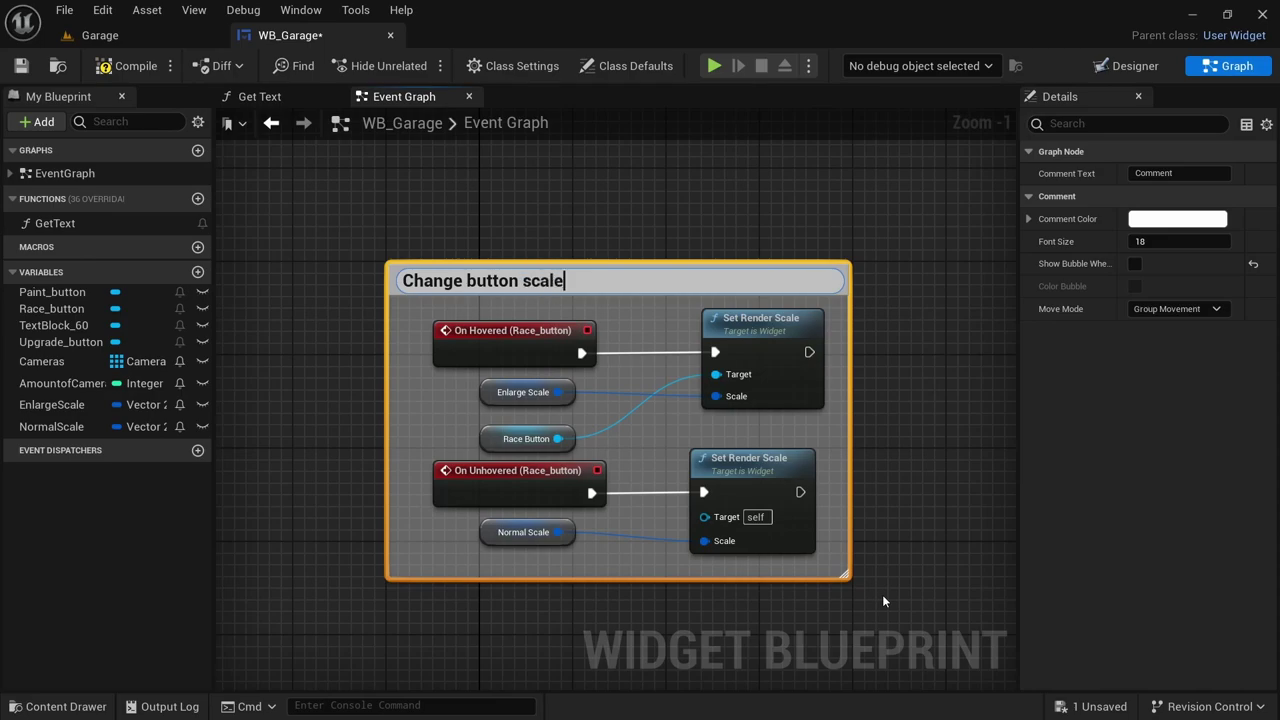
type(" scale")
key("Return")
scroll(620, 385, "down", 5)
scroll(628, 380, "up", 5)
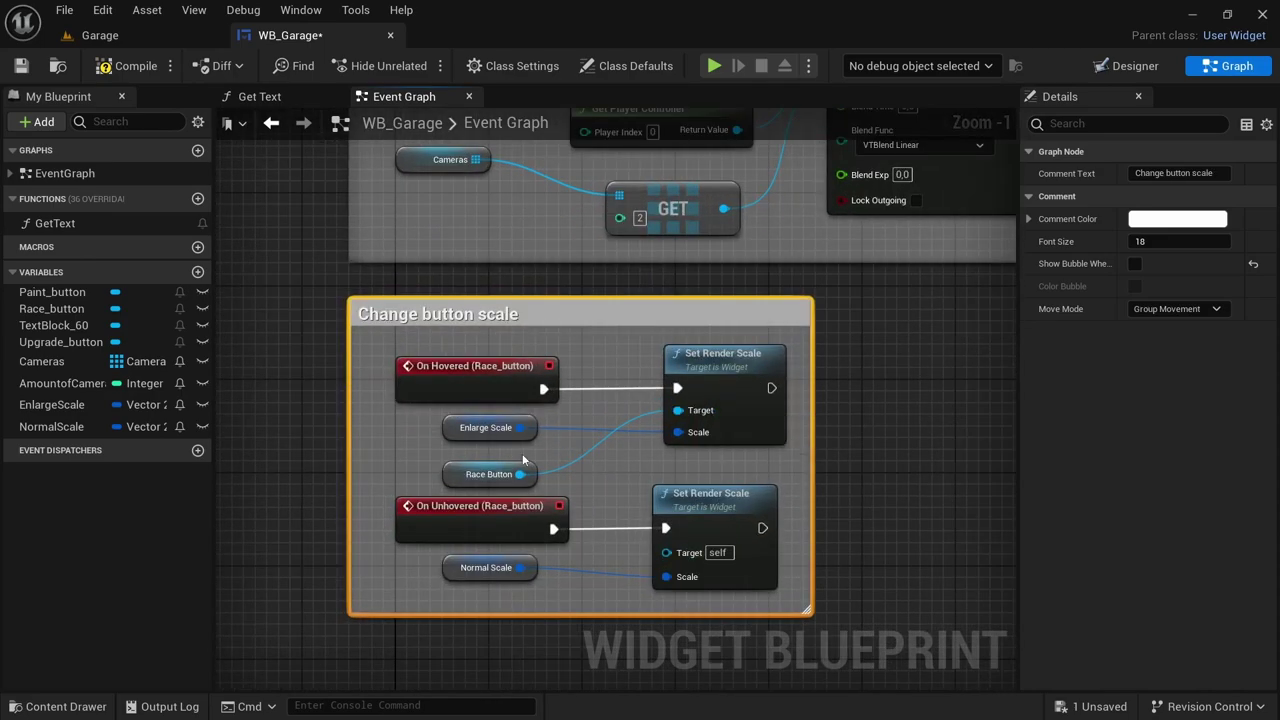
key("ctrl+s")
left_click(138, 38)
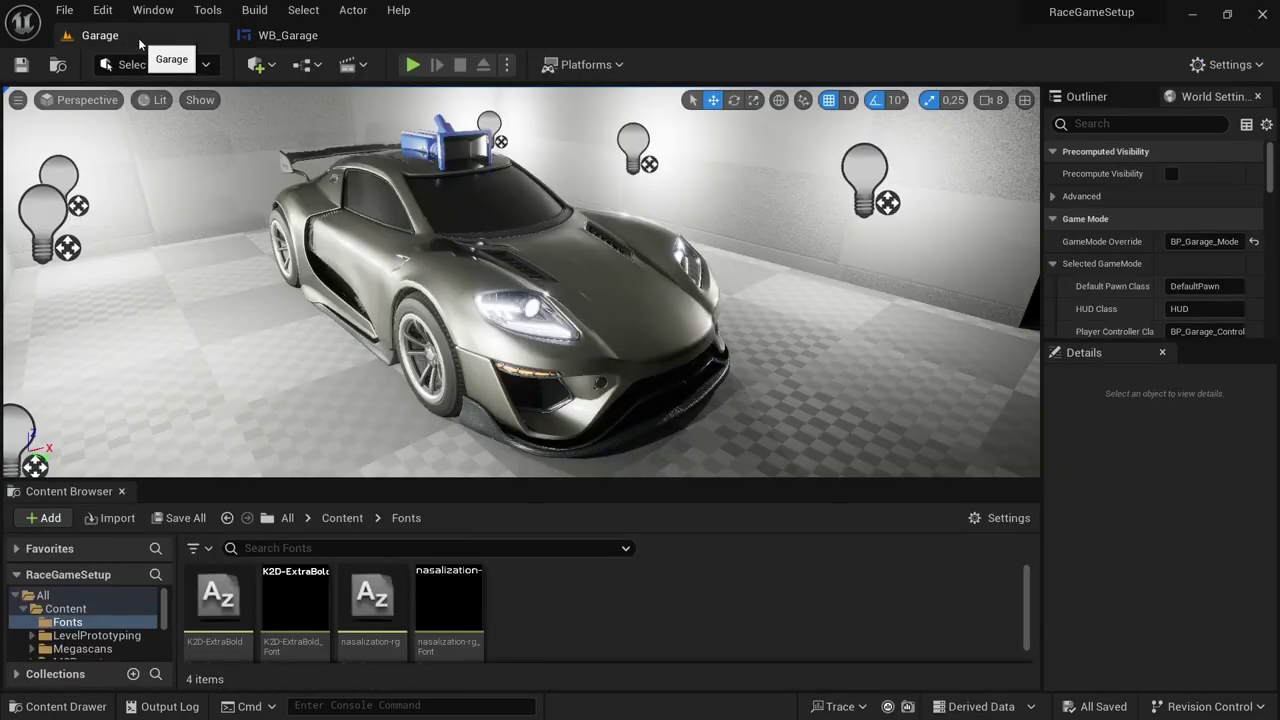
left_click(412, 64)
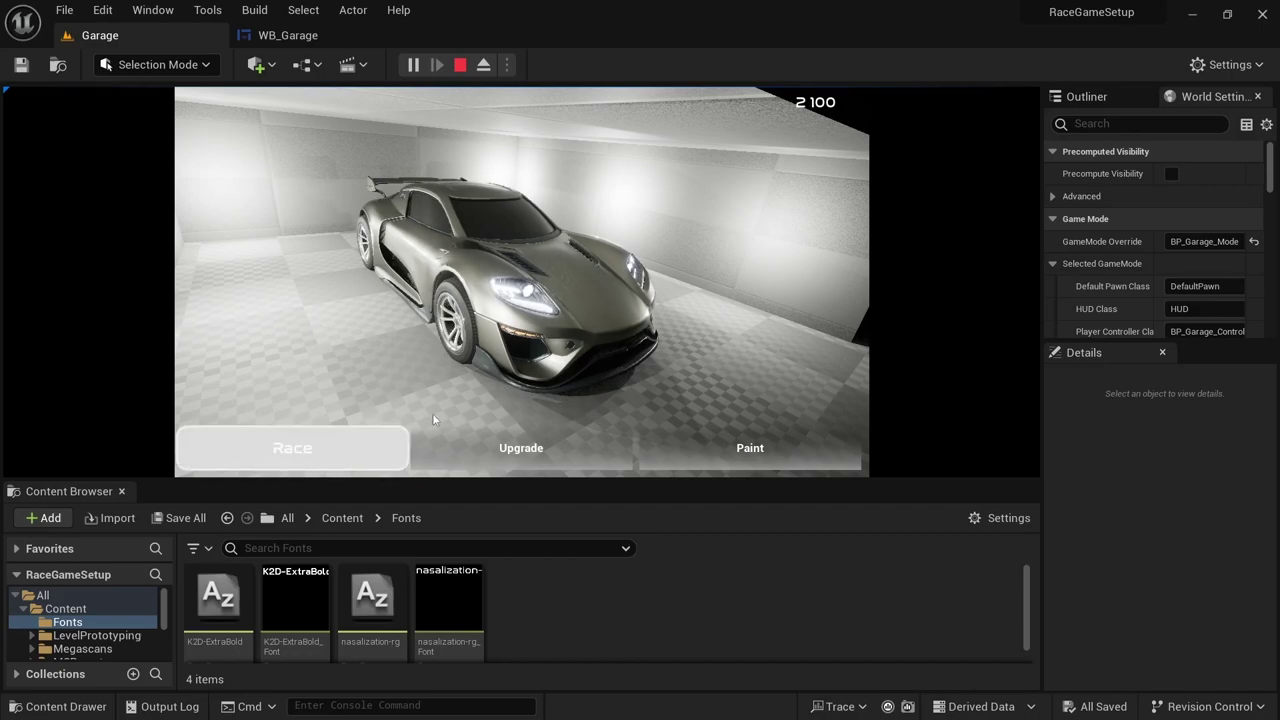
left_click(460, 64)
left_click(290, 35)
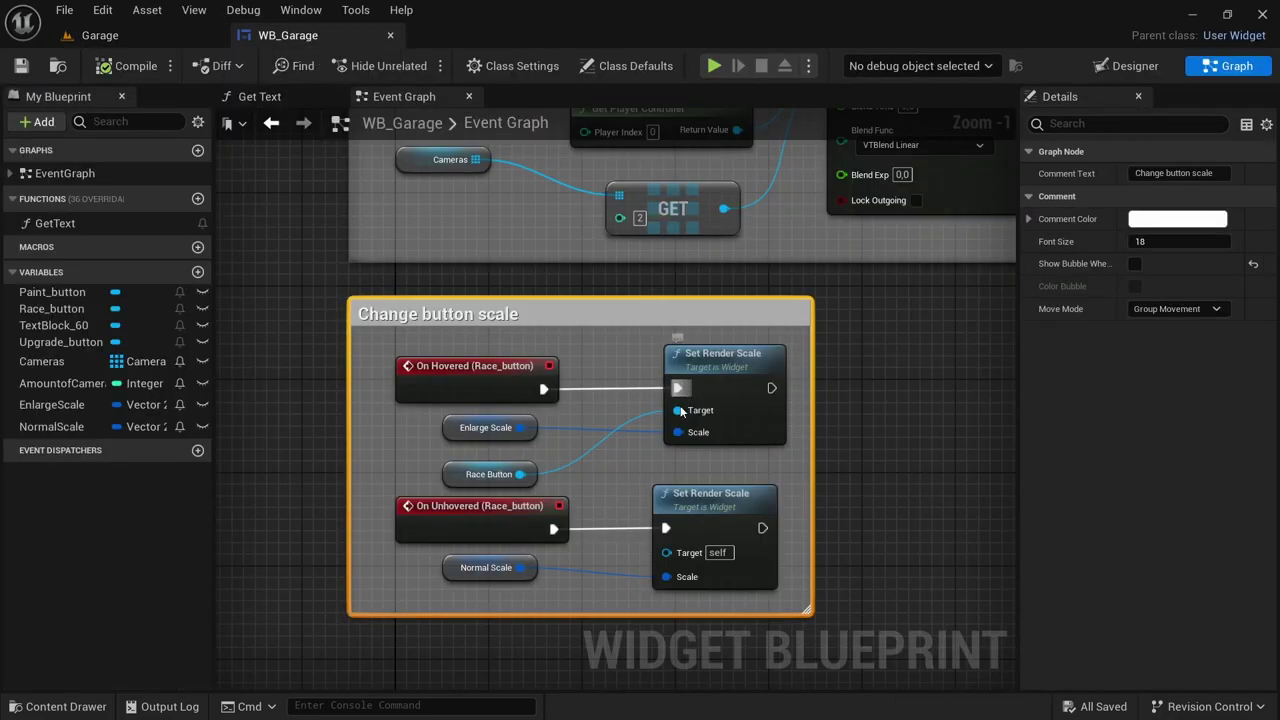
Wire Race Button to the unhover Set Render Scale's Target, then play the Garage level
scroll(559, 559, "up", 1)
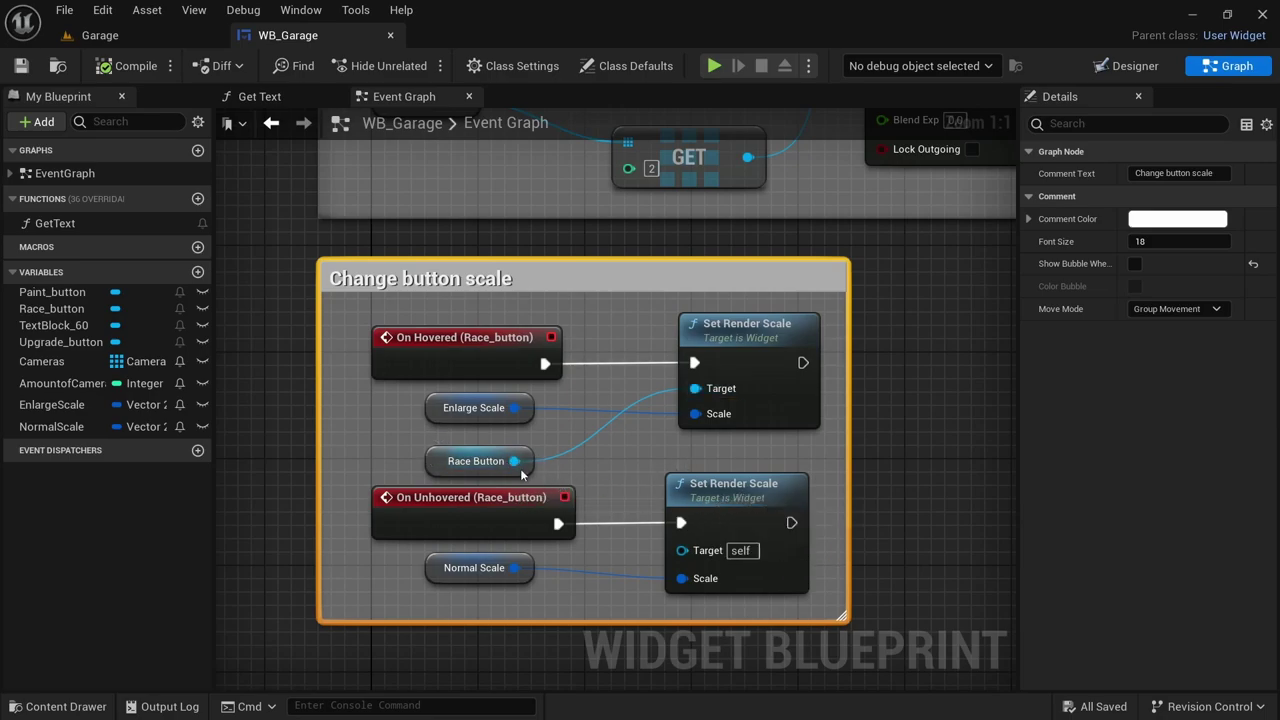
left_click_drag(514, 461, 683, 552)
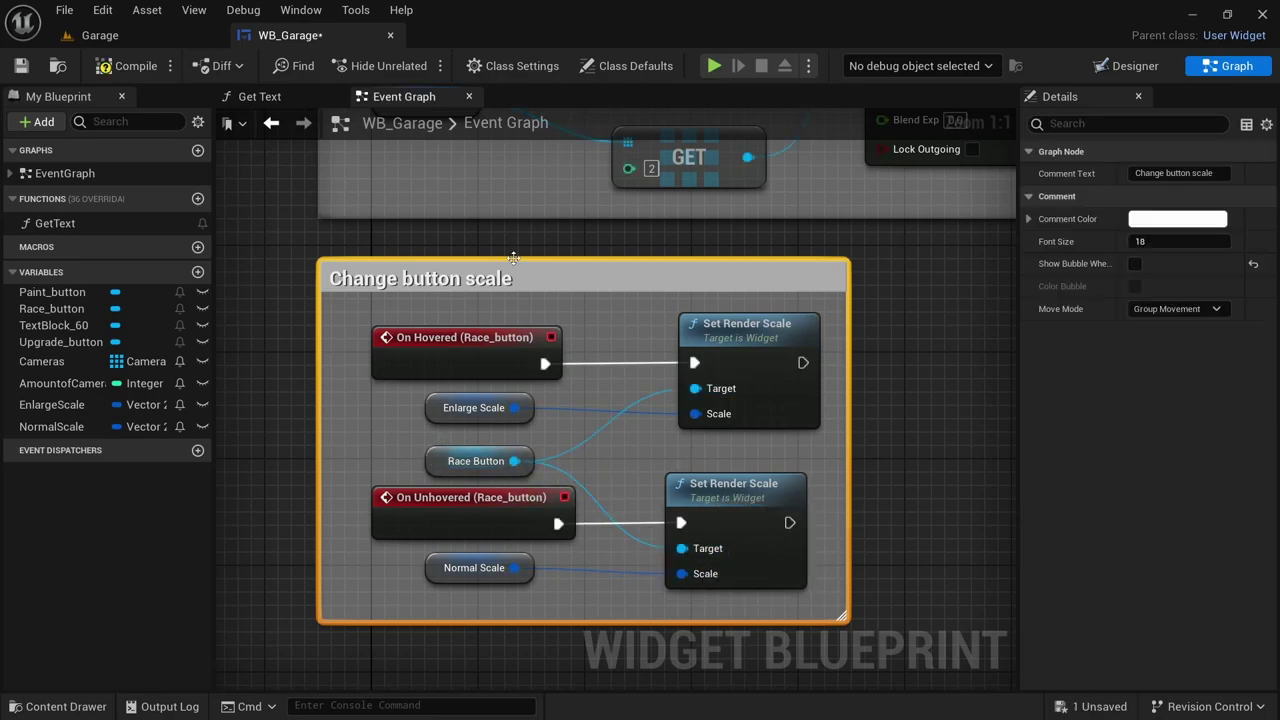
left_click(133, 38)
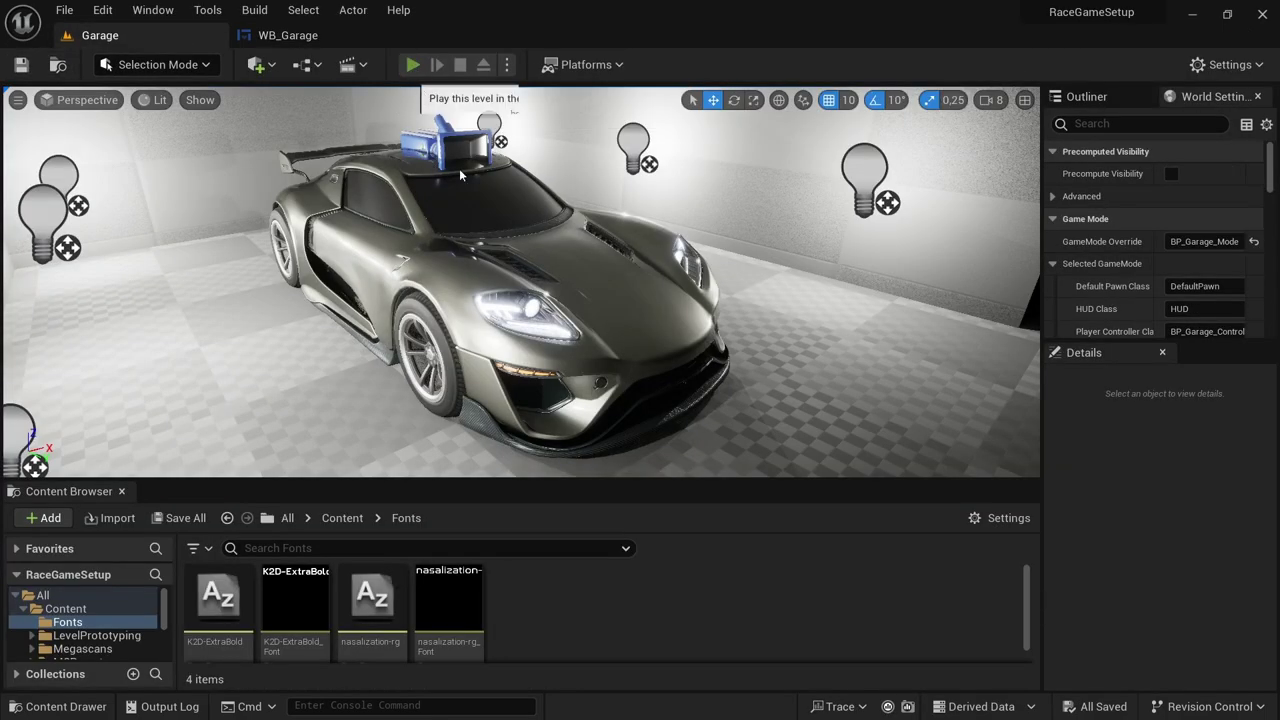
left_click(412, 64)
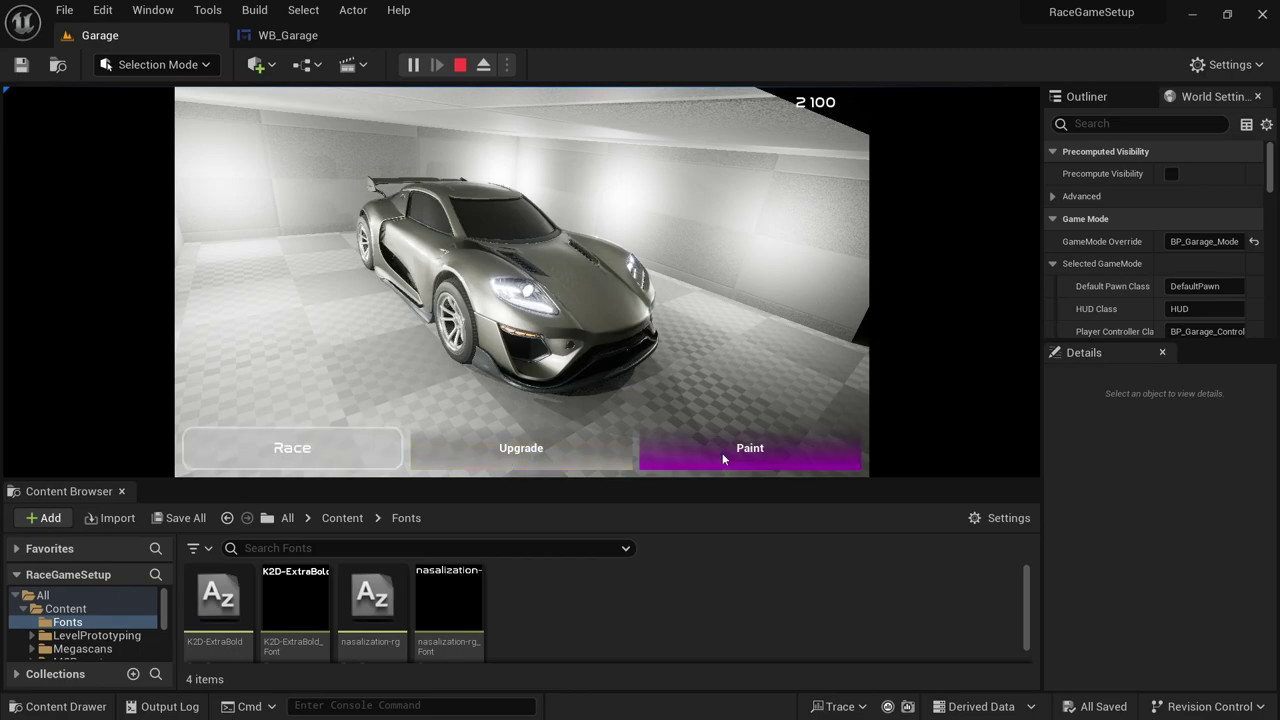
Restart play and click Race in the game to show the Circuit and Sprint menu
left_click(459, 64)
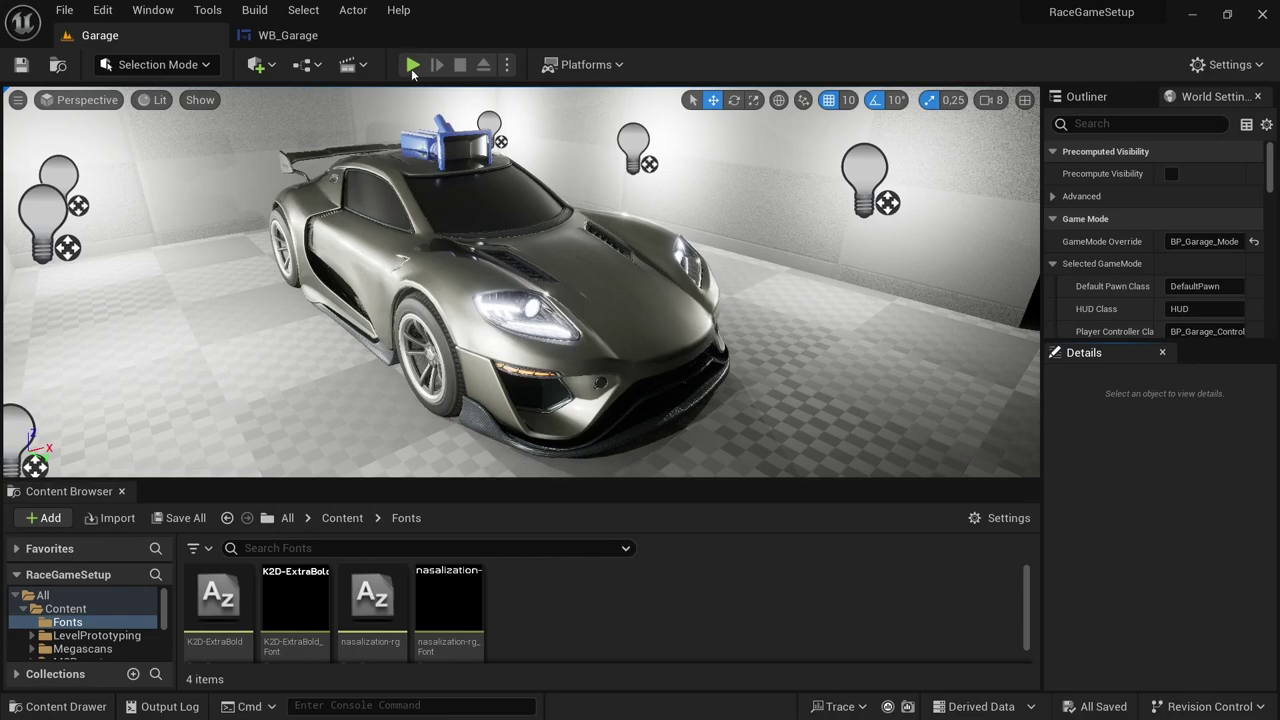
left_click(412, 64)
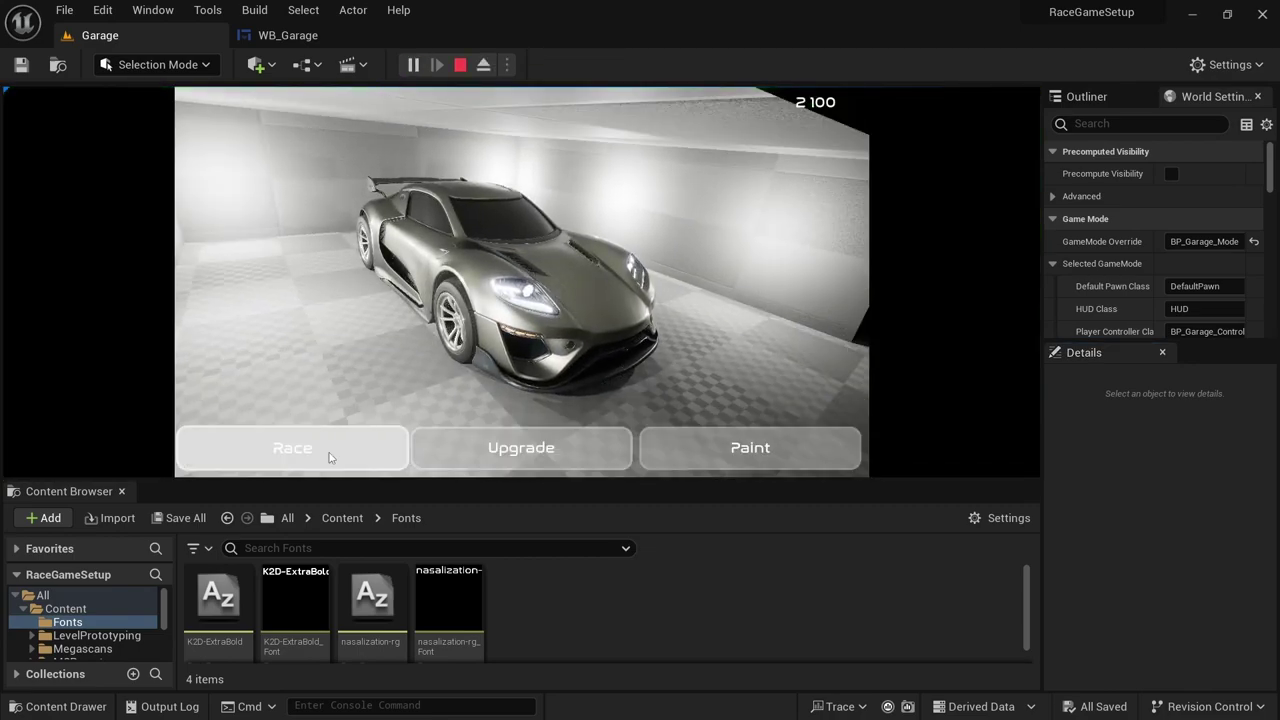
left_click(368, 457)
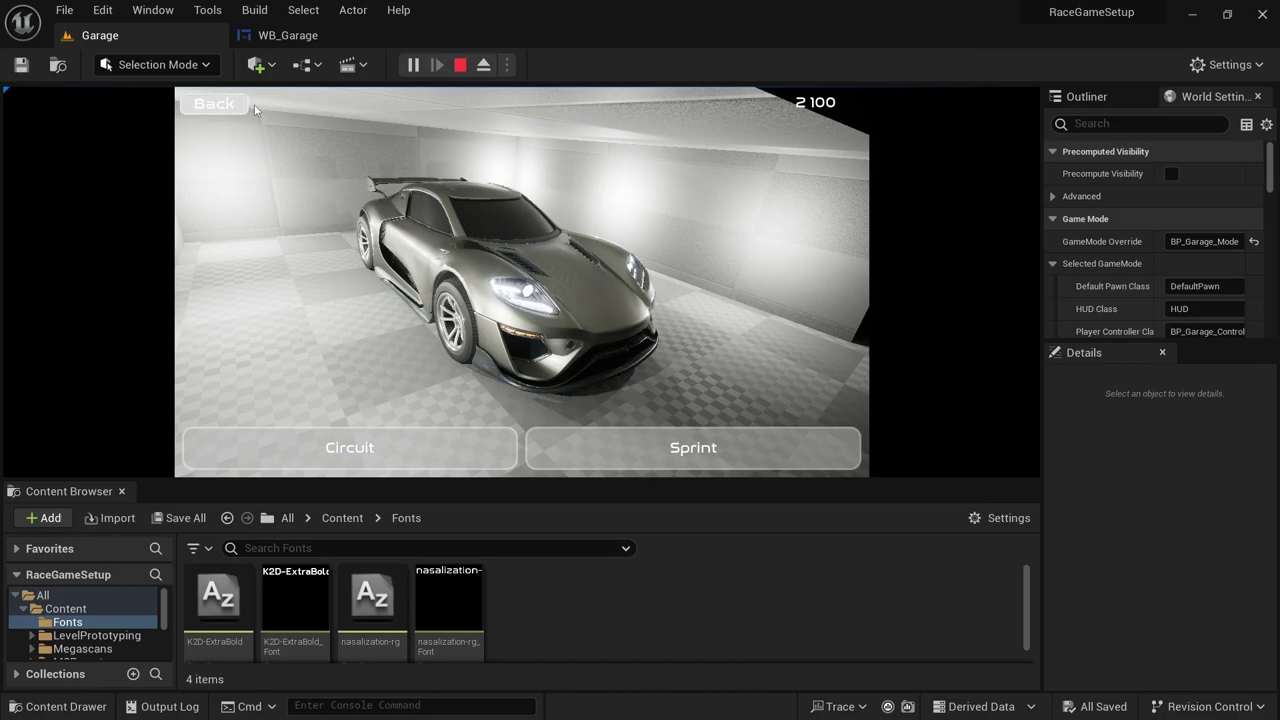
Stop play, open WB_Brakes from the Widgets folder, and select its Back button (-940, -520; 180×55)
left_click(461, 65)
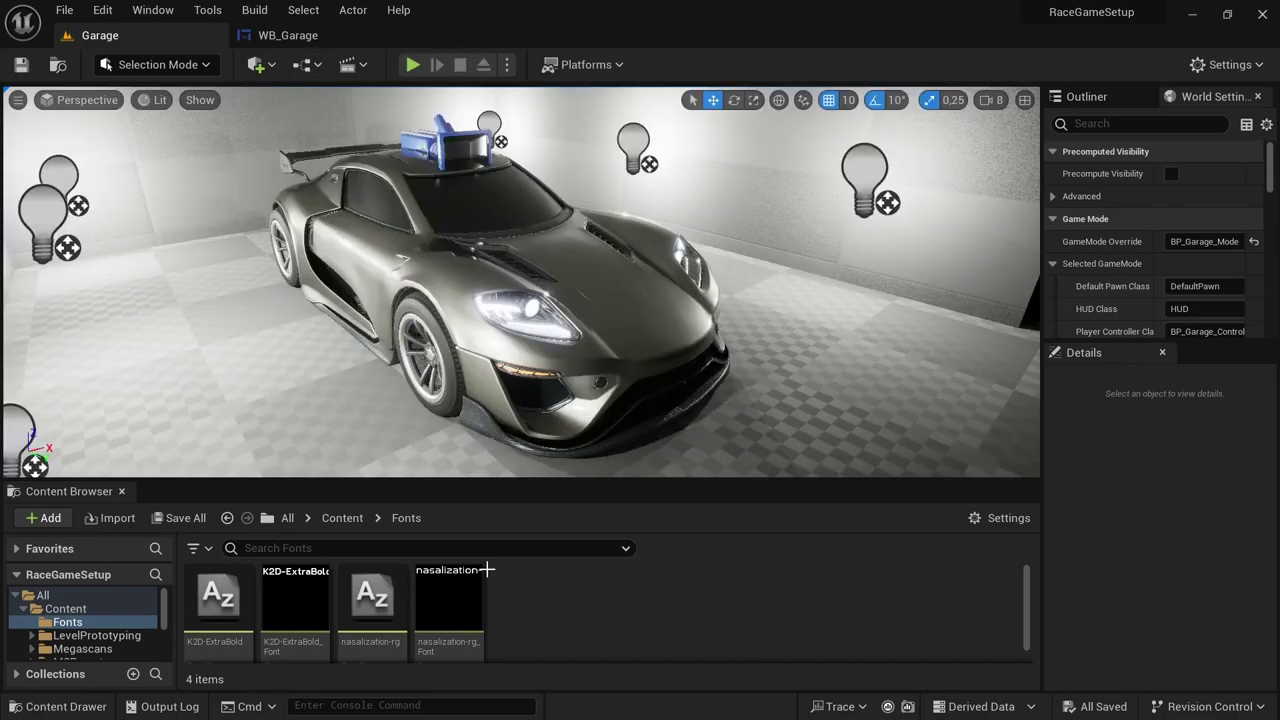
scroll(88, 630, "down", 4)
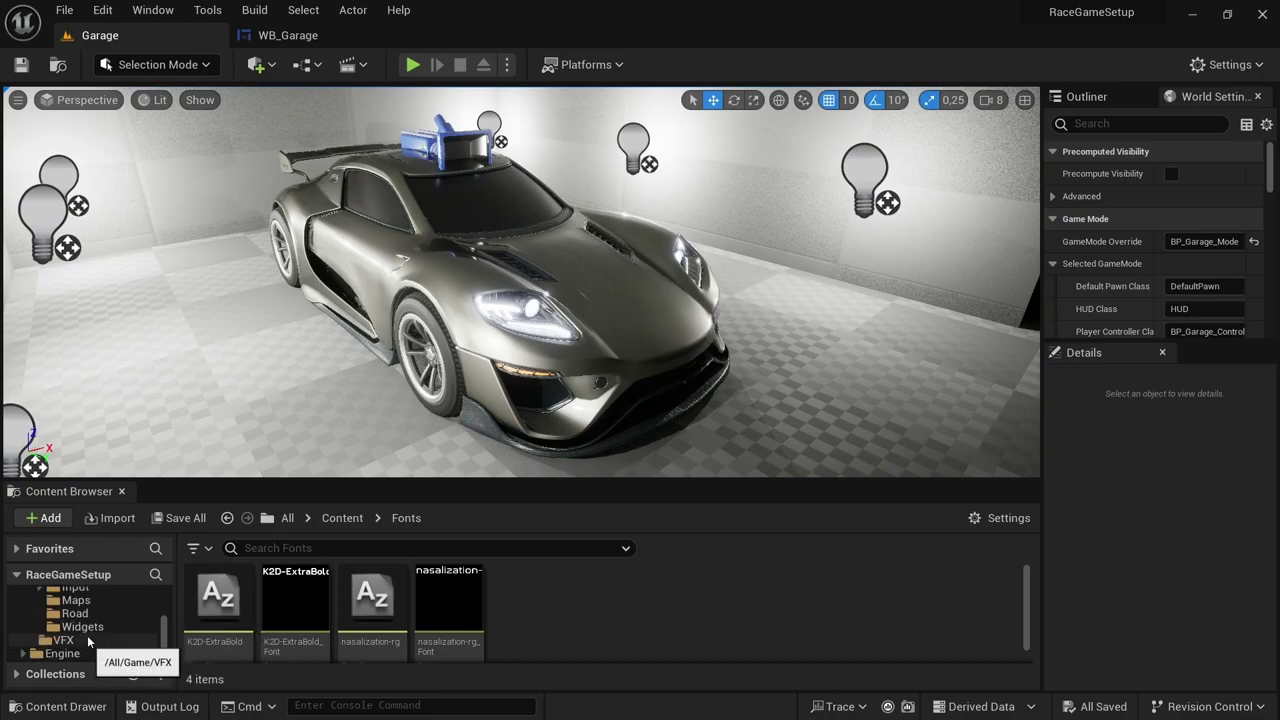
left_click(84, 627)
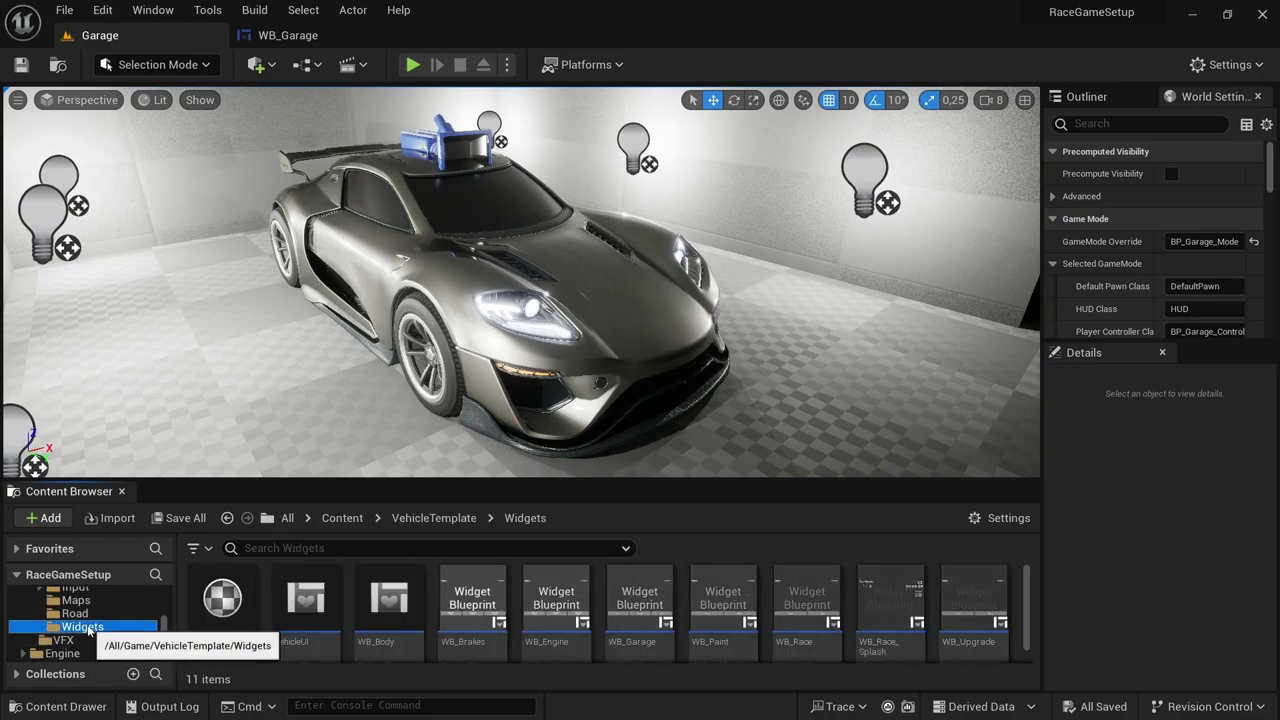
double_click(482, 612)
left_click(384, 179)
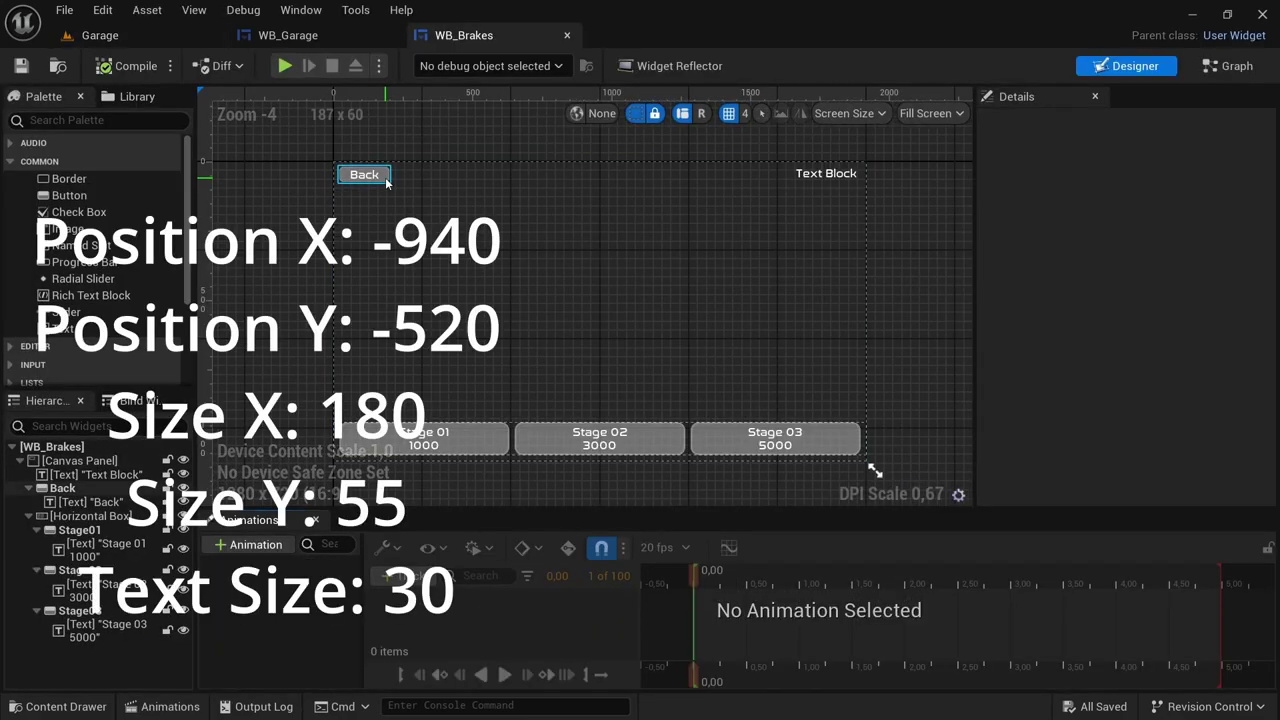
left_click(386, 180)
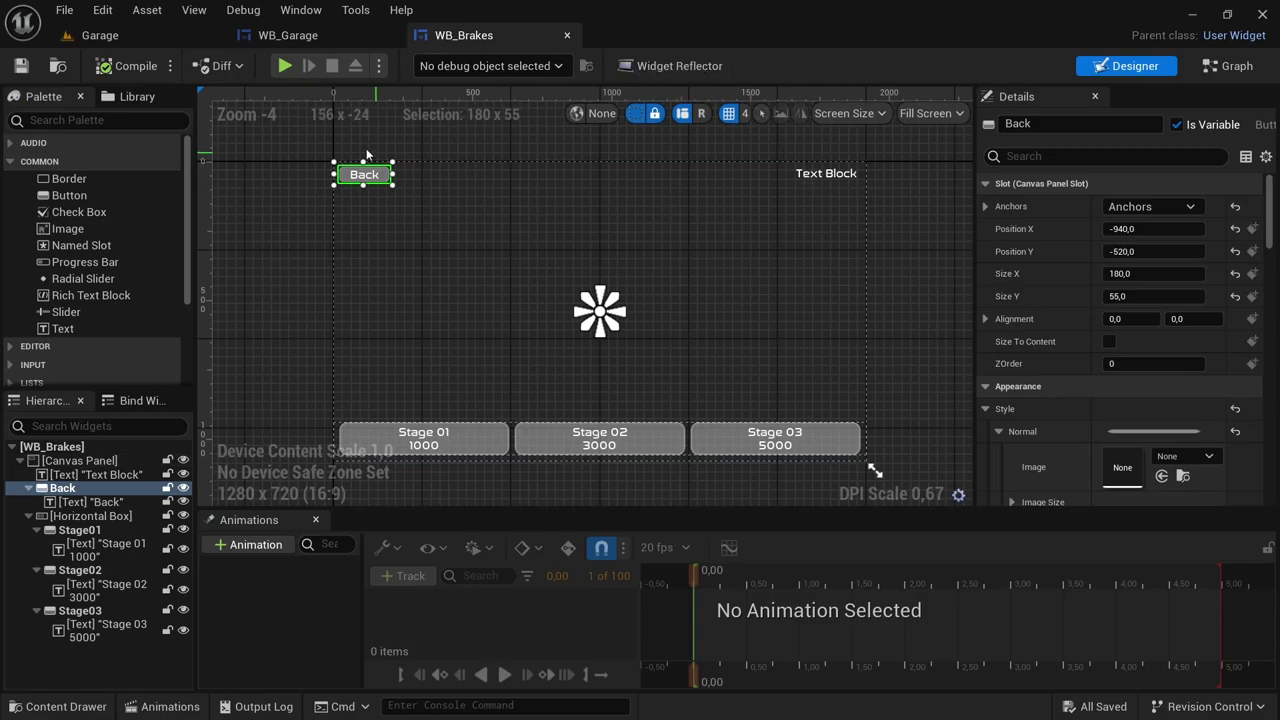
Close WB_Brakes, play the Garage level, and check the Paint and Upgrade menus
left_click(567, 36)
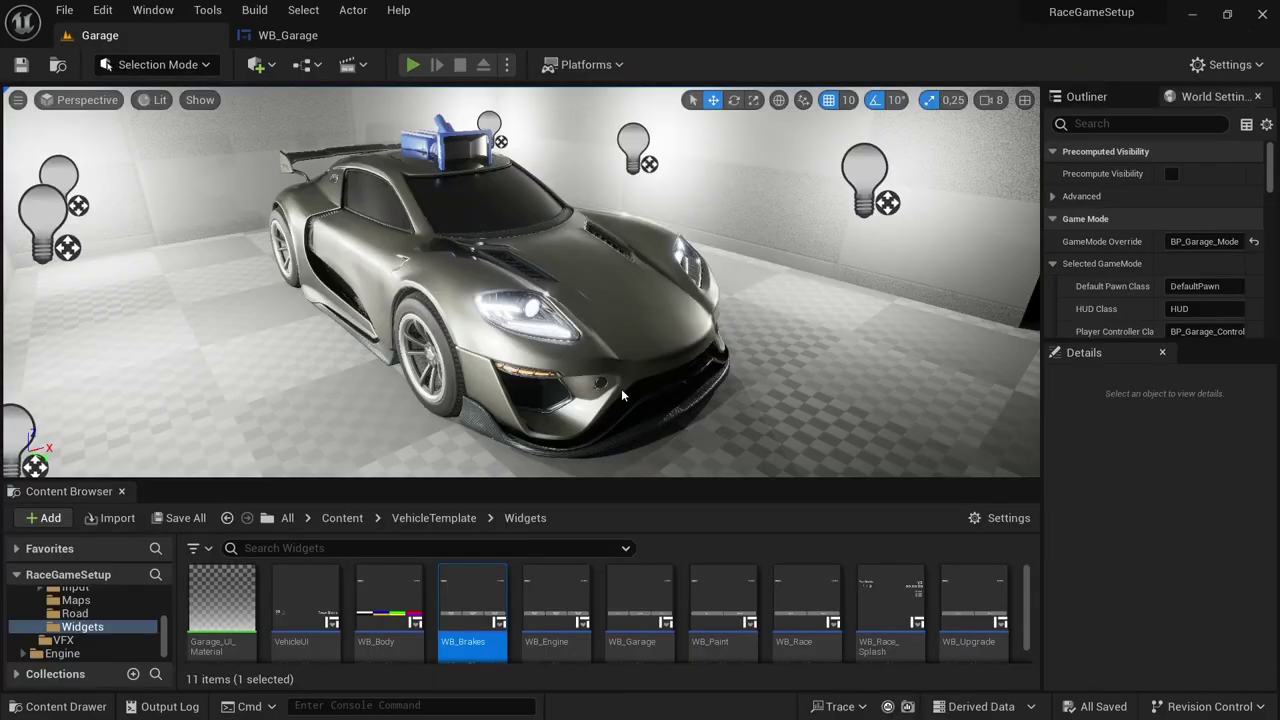
key("alt+p")
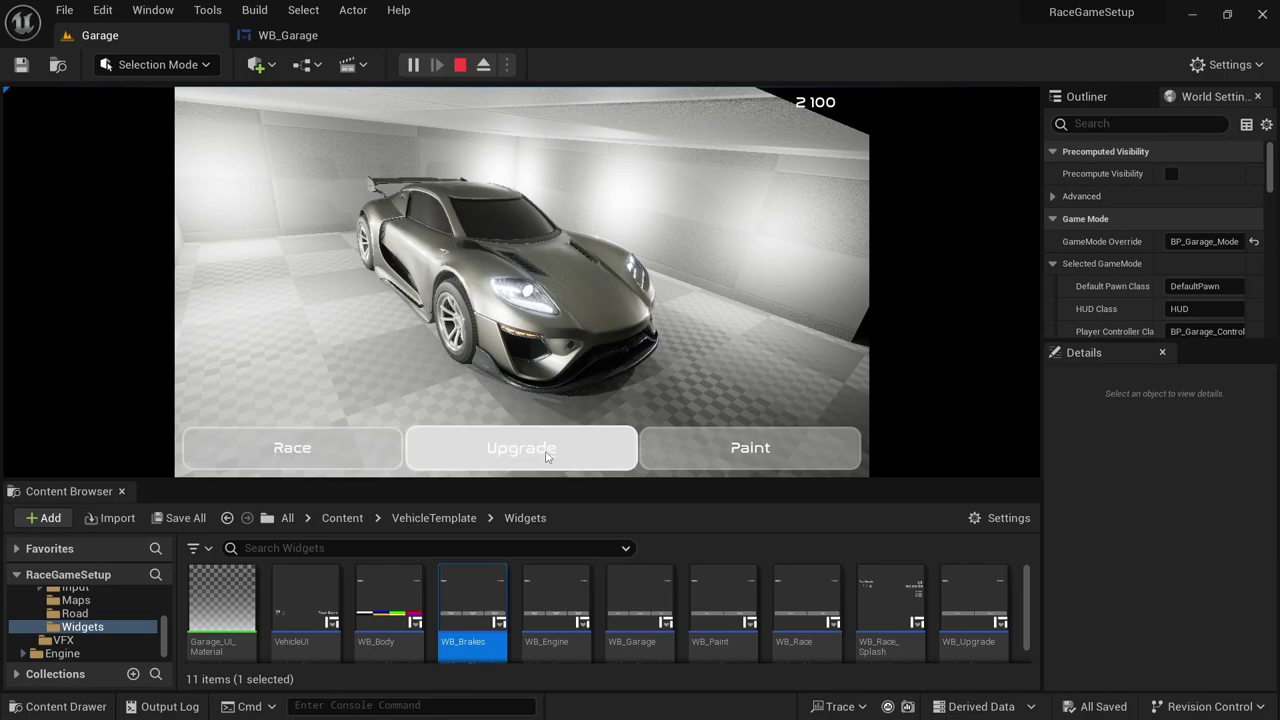
left_click(788, 455)
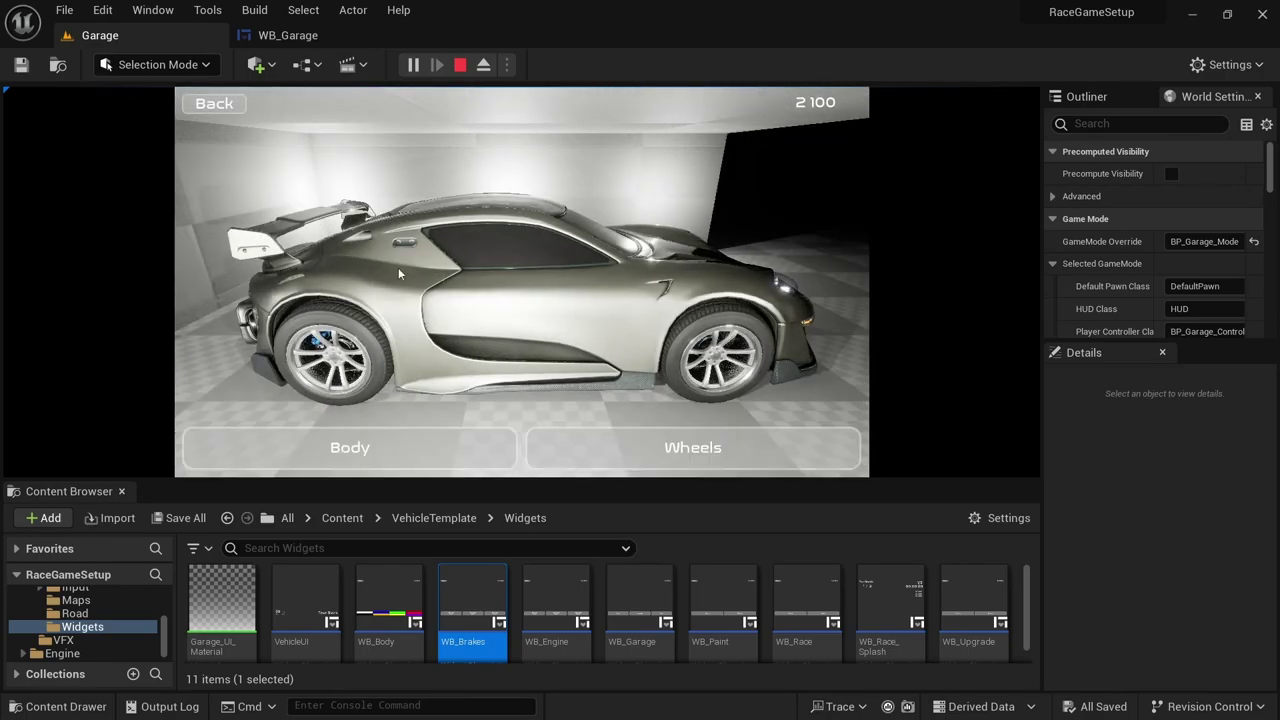
left_click(214, 103)
left_click(491, 455)
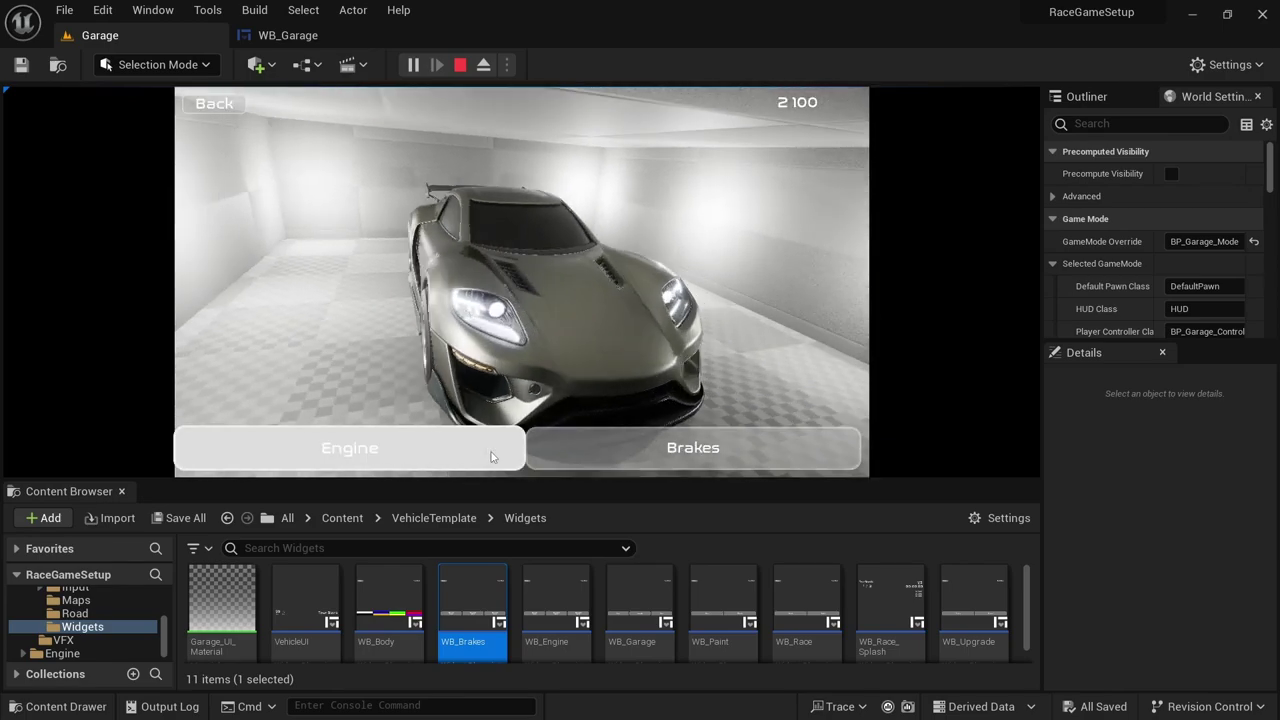